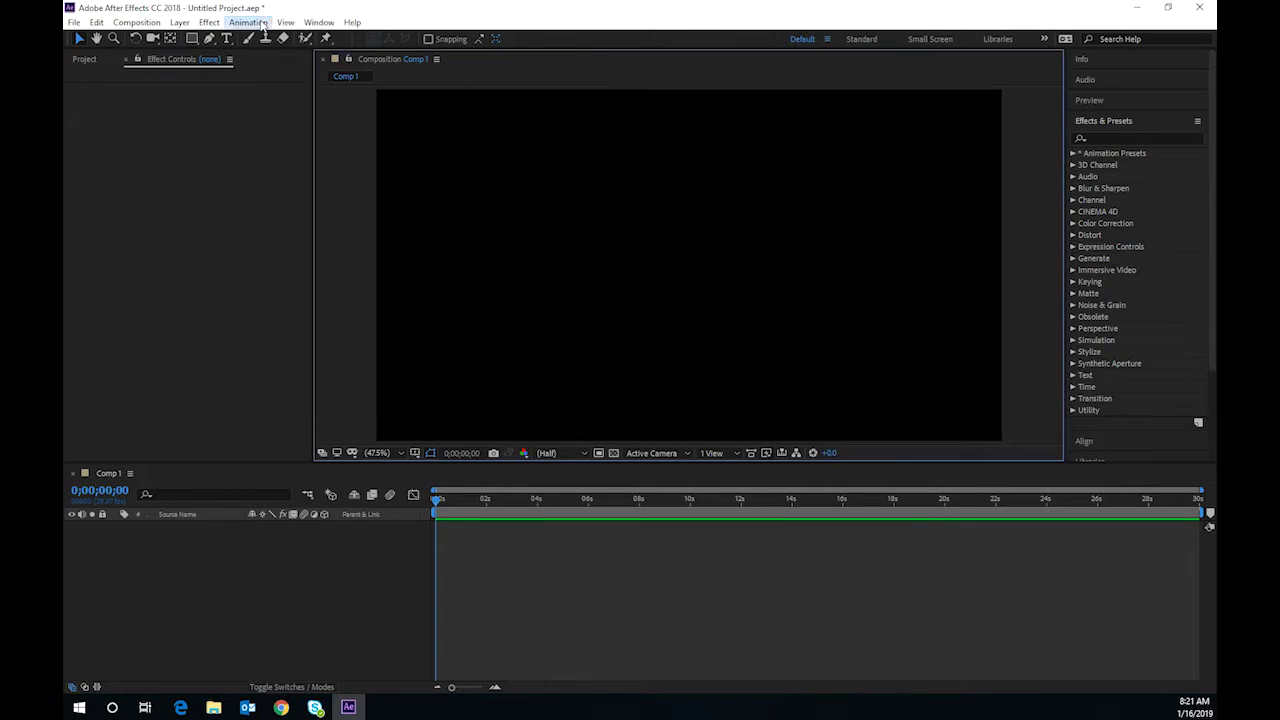
Create a new 1920 × 1080 px solid layer in cyan, keeping the default name Cyan Solid 1
click(181, 23)
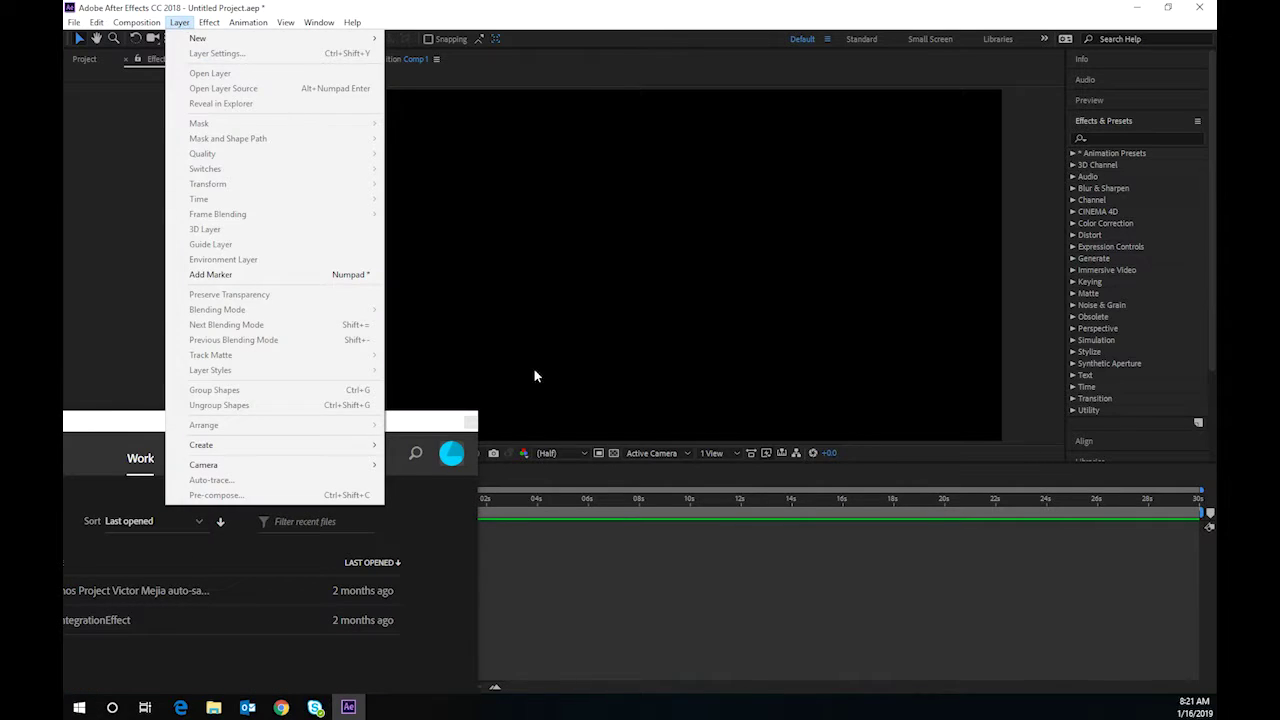
drag(439, 425, 455, 412)
click(487, 410)
click(184, 23)
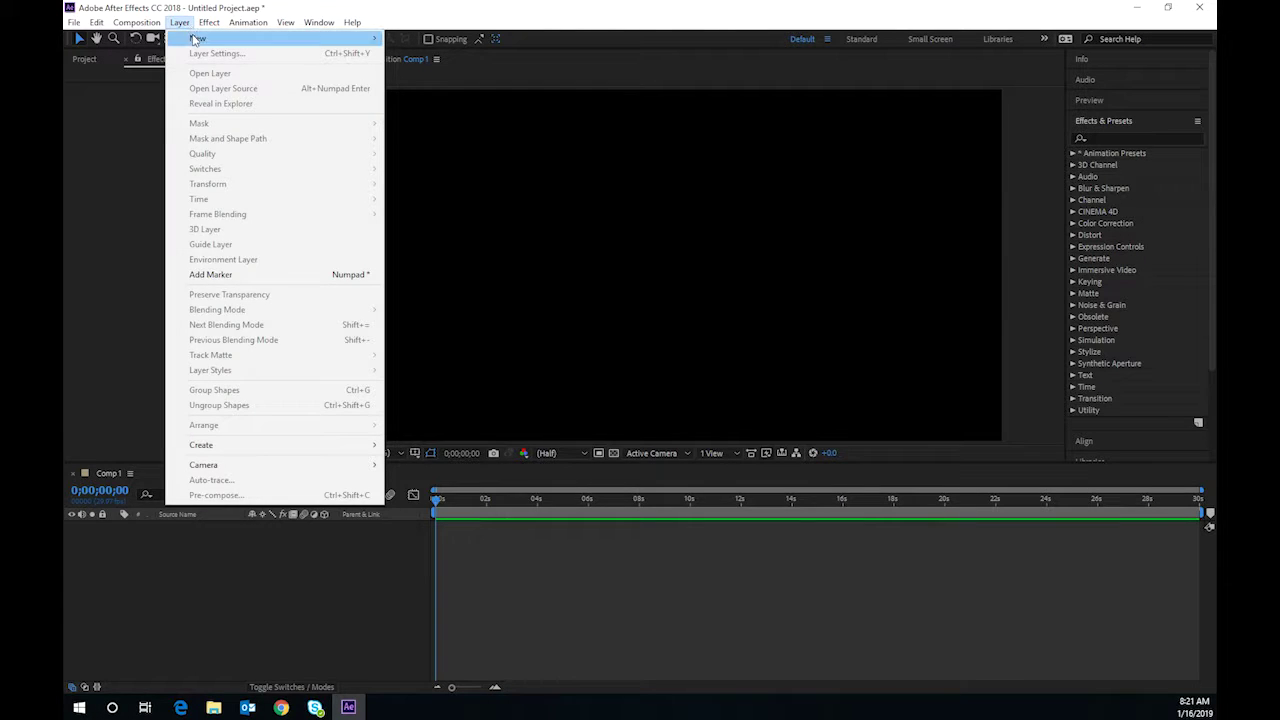
mouse_move(200, 38)
click(428, 55)
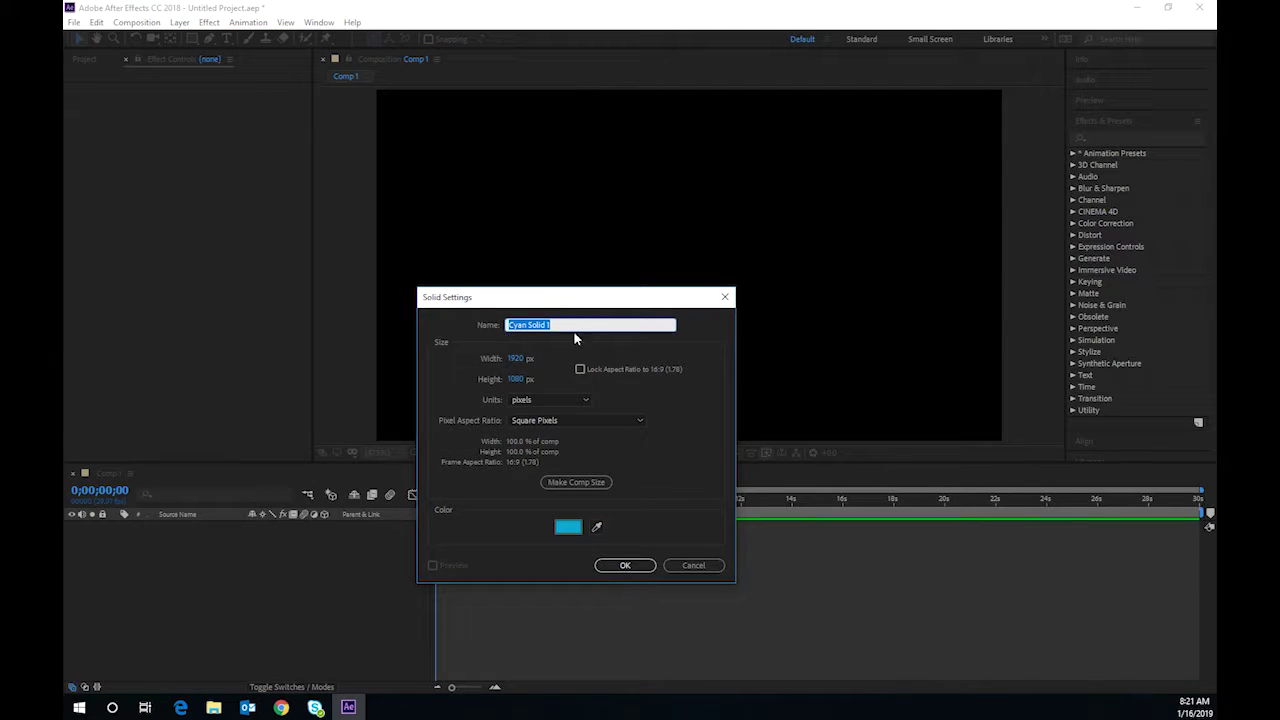
click(568, 528)
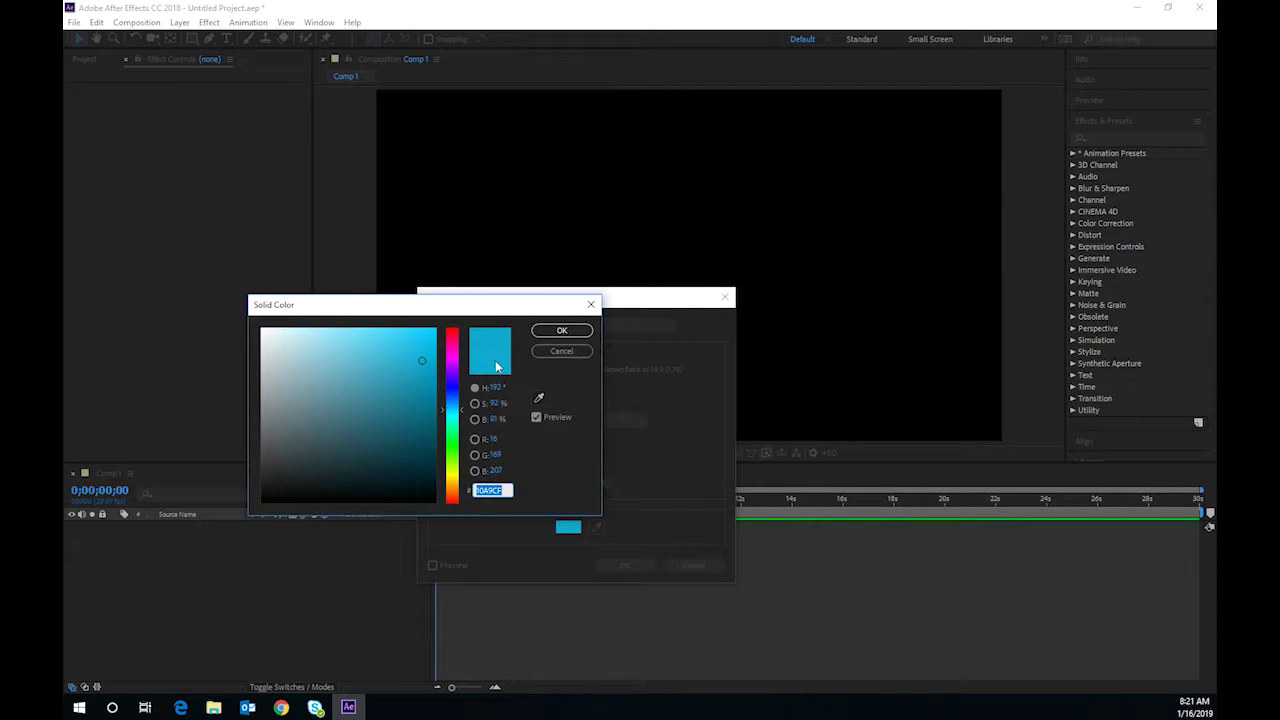
click(559, 336)
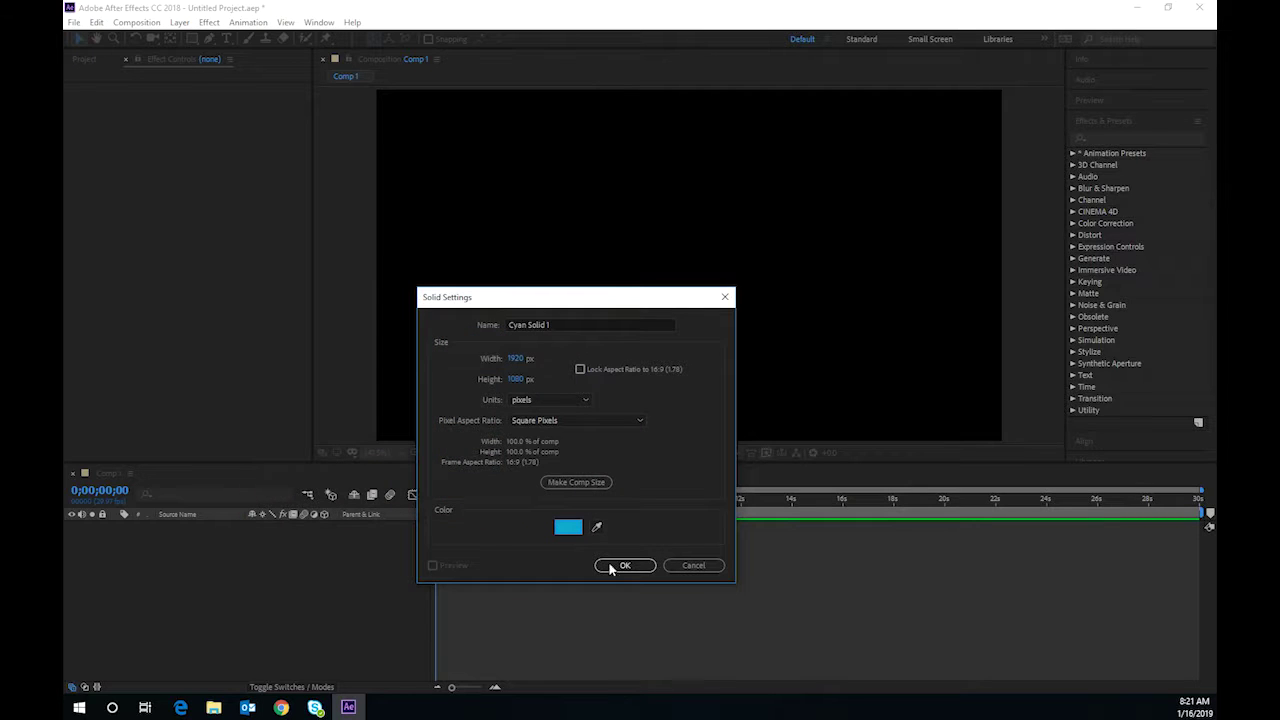
click(648, 568)
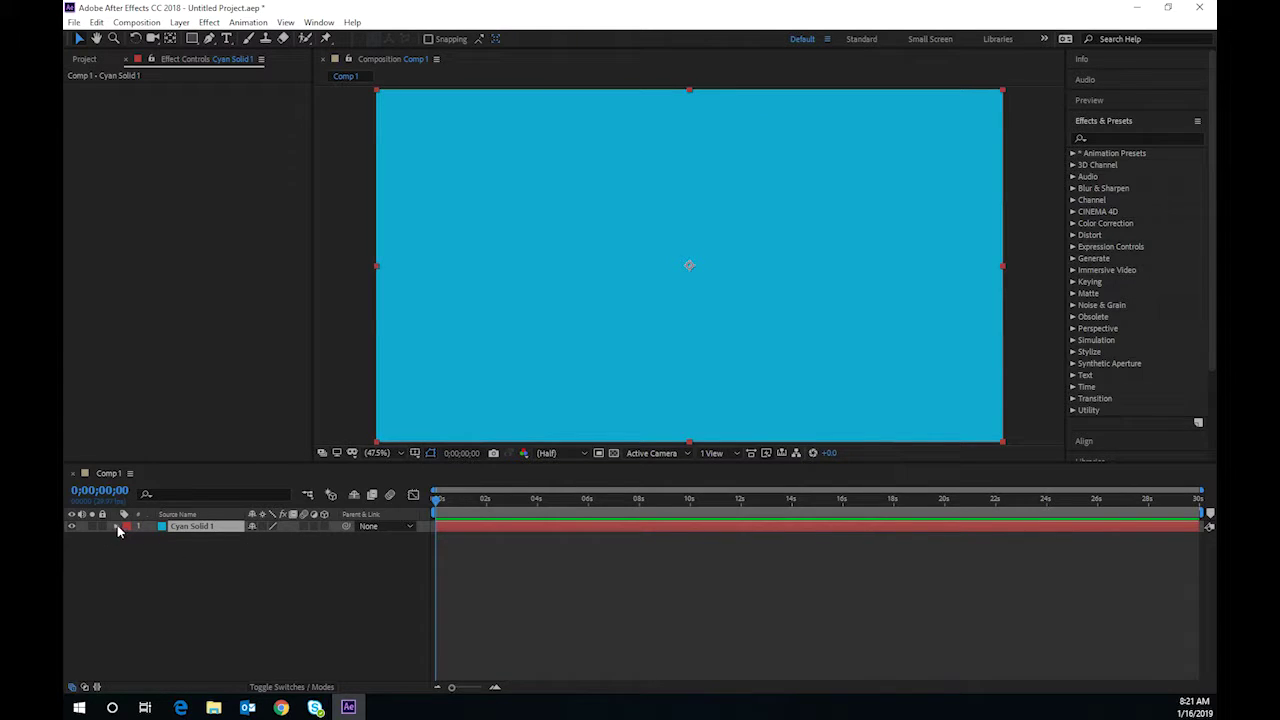
Apply the Gradient Ramp effect from the Generate group to the cyan solid layer
click(129, 494)
click(210, 22)
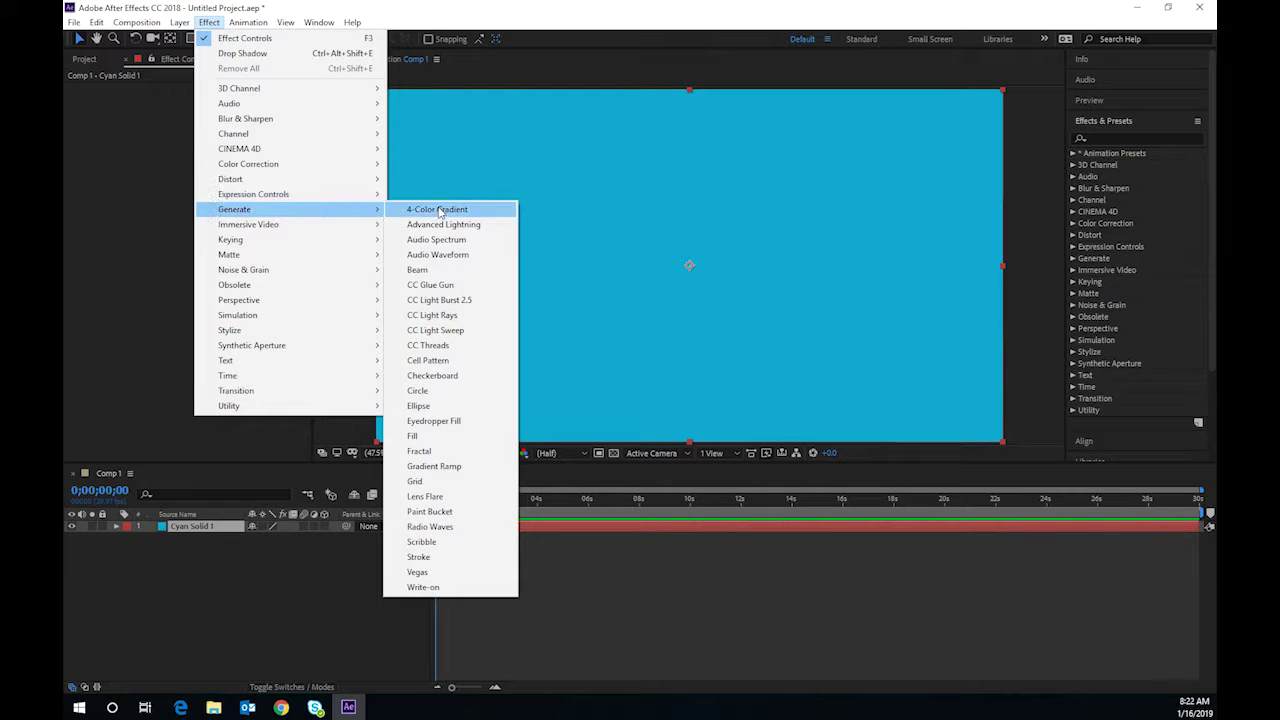
click(447, 468)
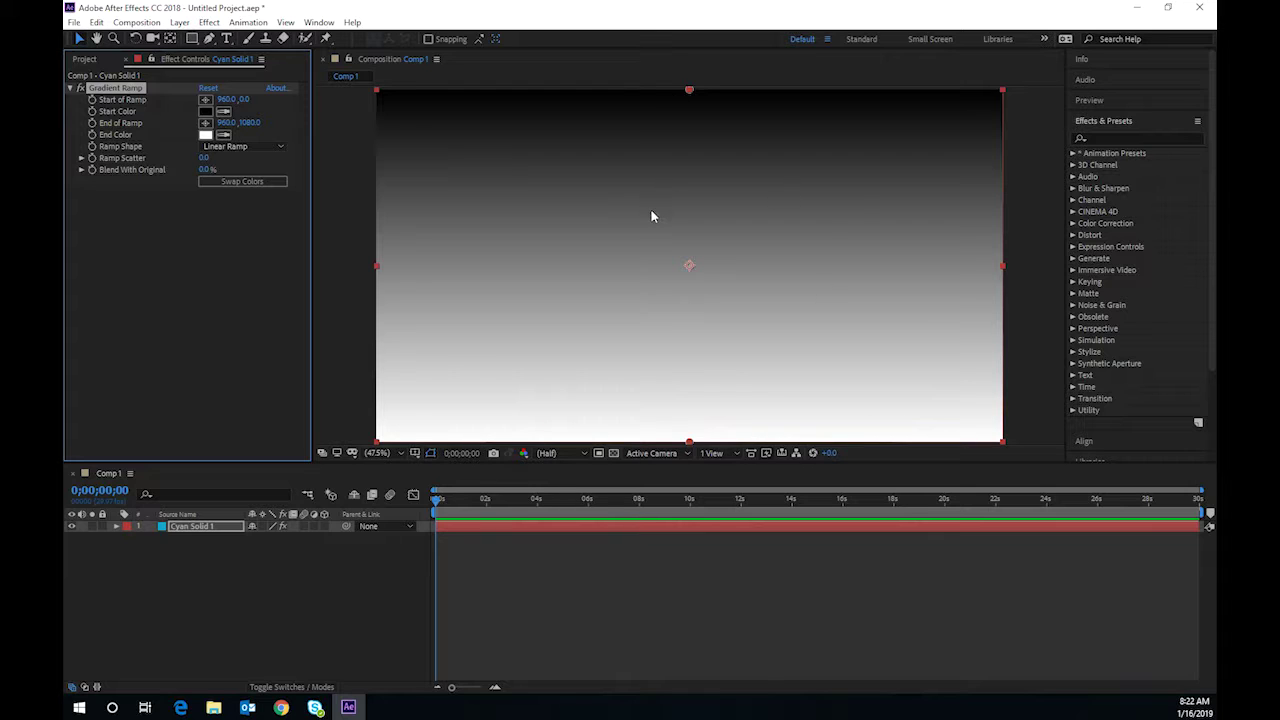
Set the Gradient Ramp's start color to a medium blue
click(205, 116)
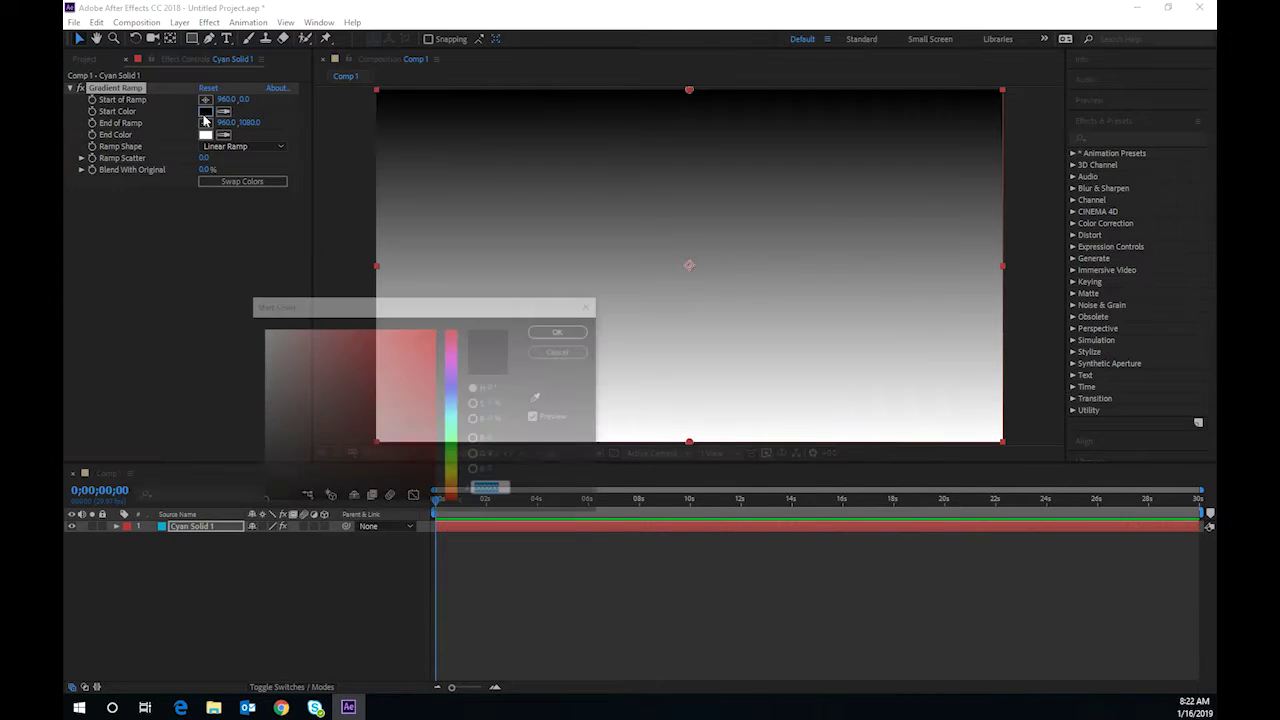
click(452, 406)
mouse_move(394, 397)
mouse_down()
mouse_move(360, 383)
mouse_move(377, 385)
mouse_up()
click(561, 330)
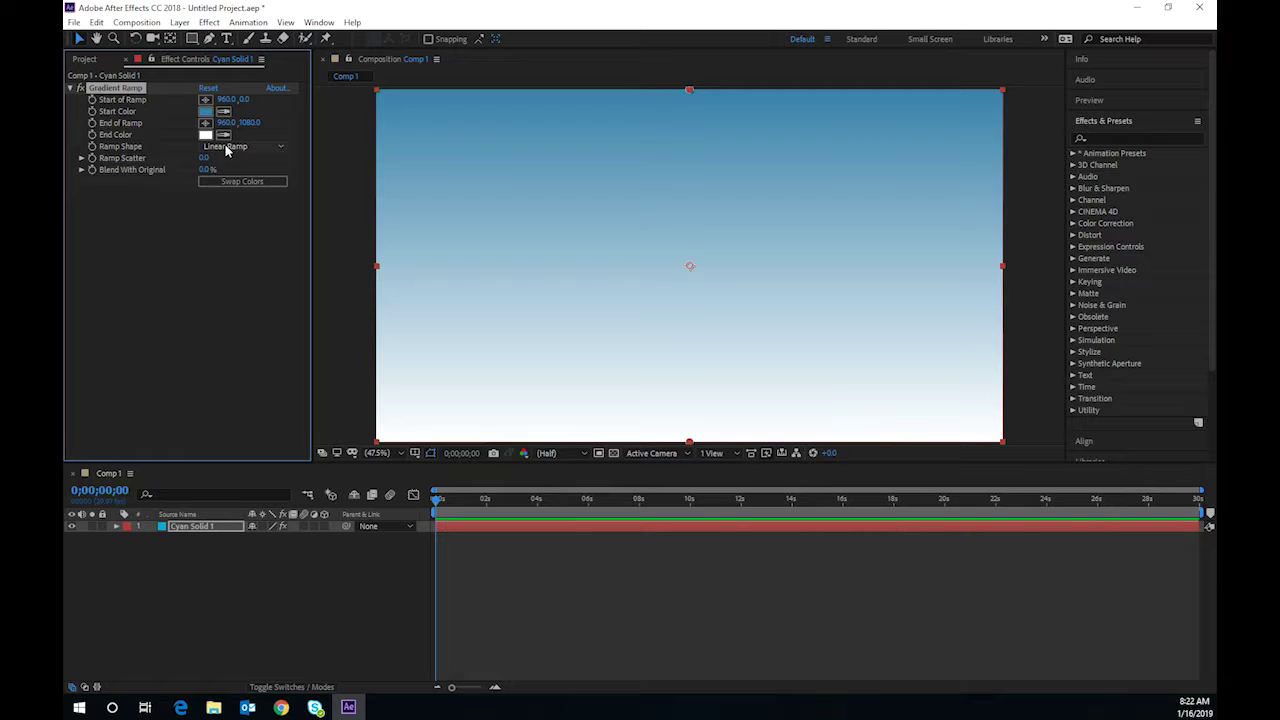
Set the ramp's end point to about 960, 1117 and its start point to about 960, 794, then deselect the solid layer
drag(249, 122, 222, 174)
drag(243, 100, 717, 172)
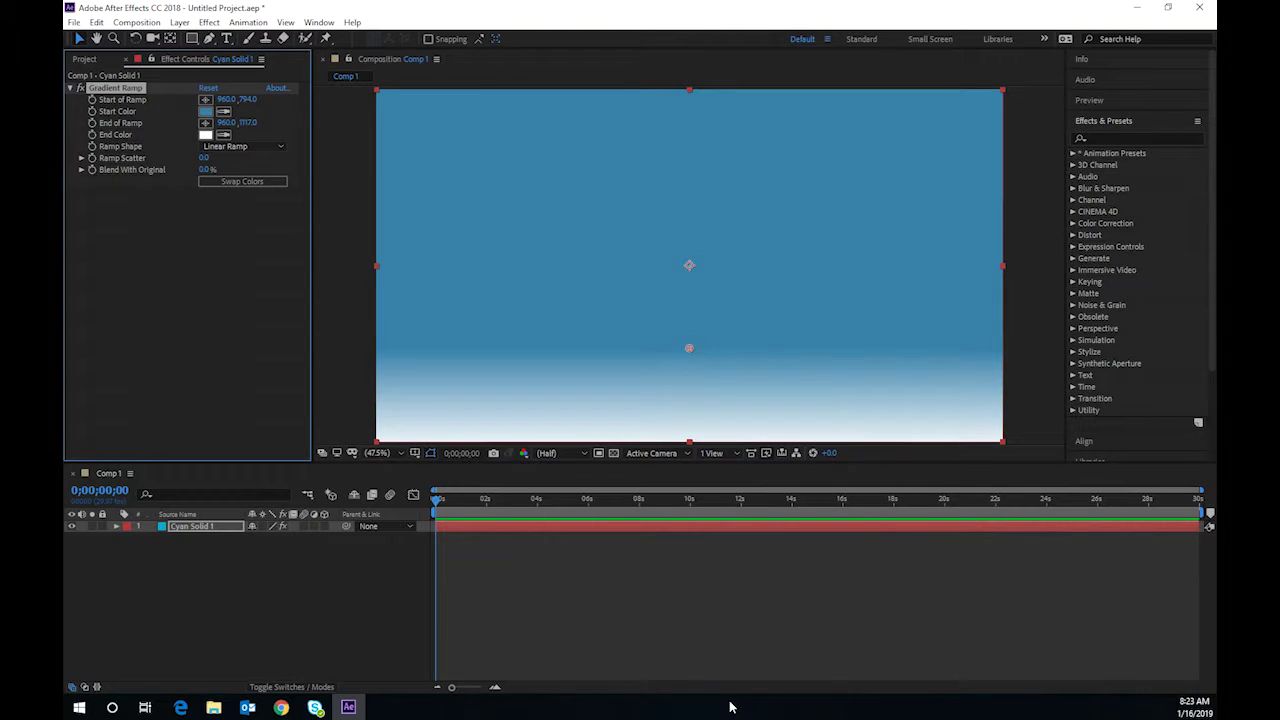
click(468, 556)
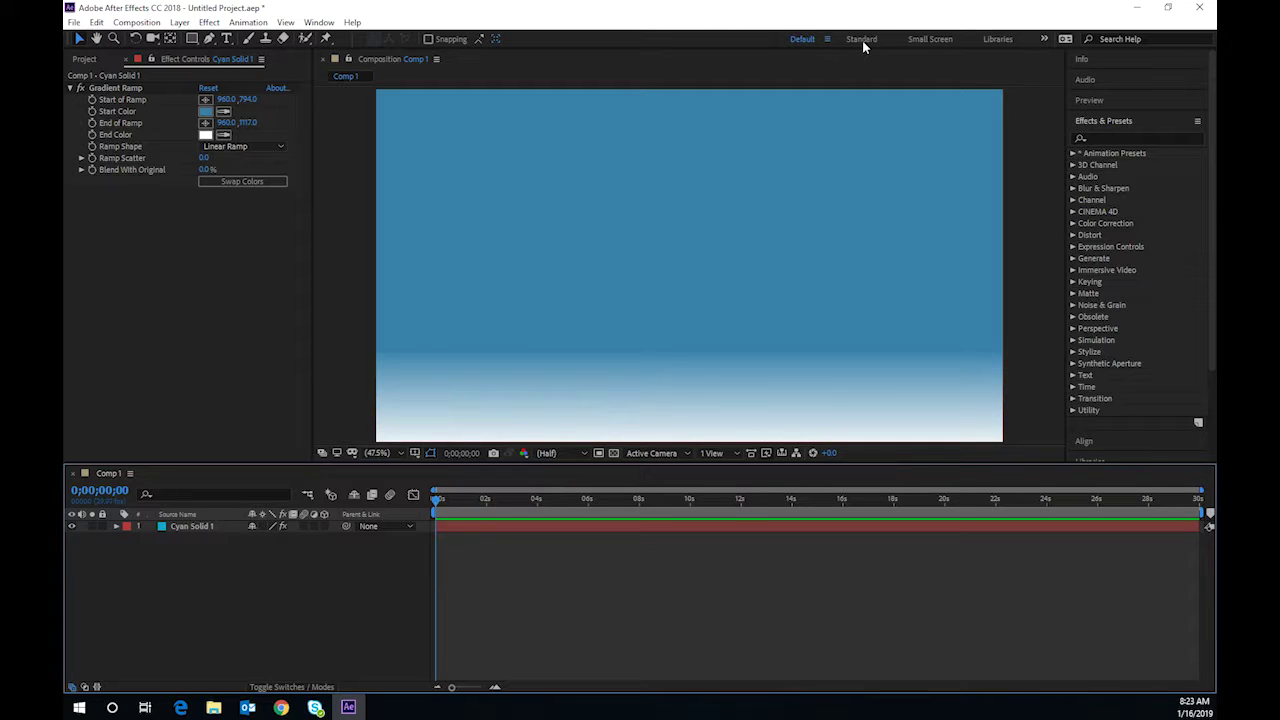
Activate the Type tool, browse the available fonts and choose Haettenschweiler for the text
click(227, 40)
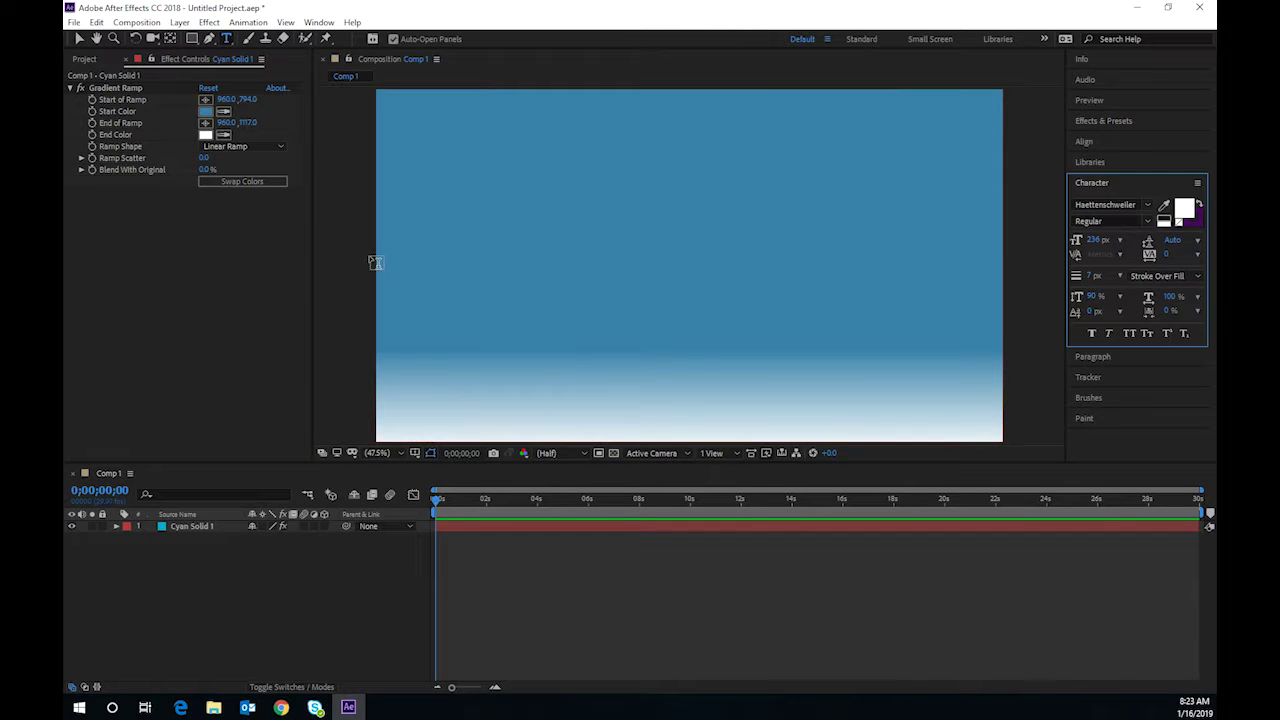
click(1146, 208)
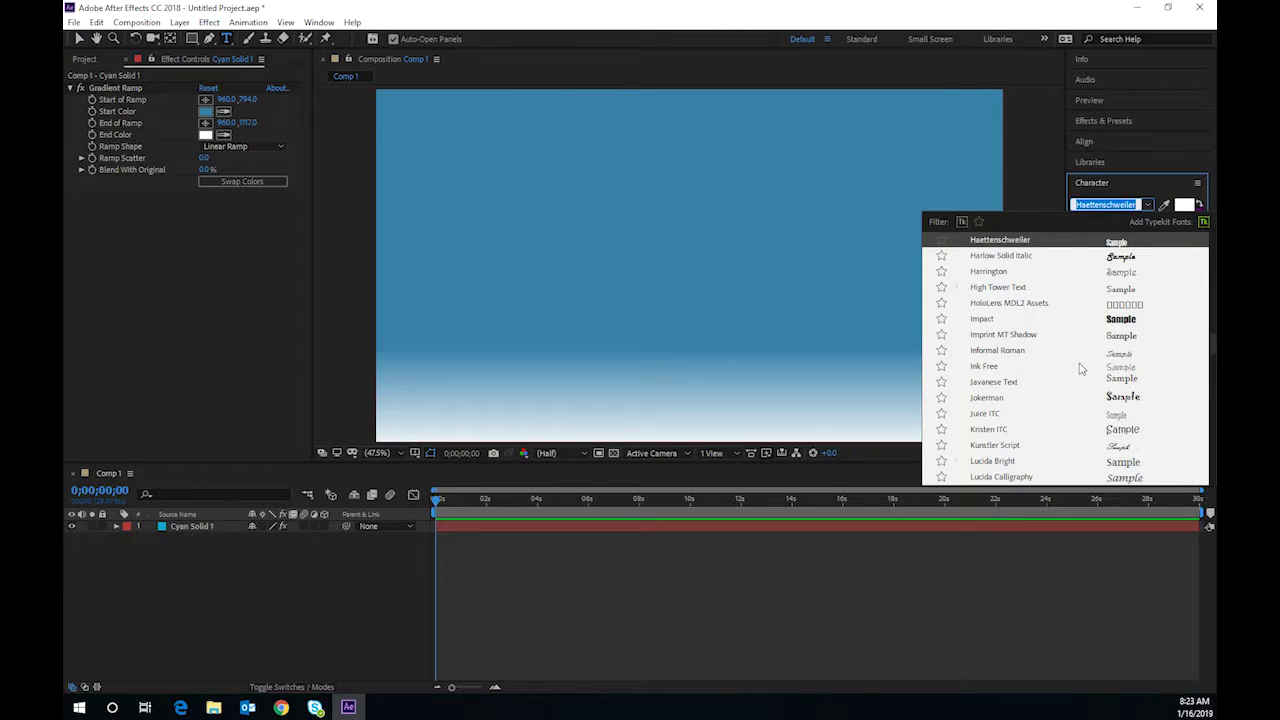
scroll(1040, 432, up, 10)
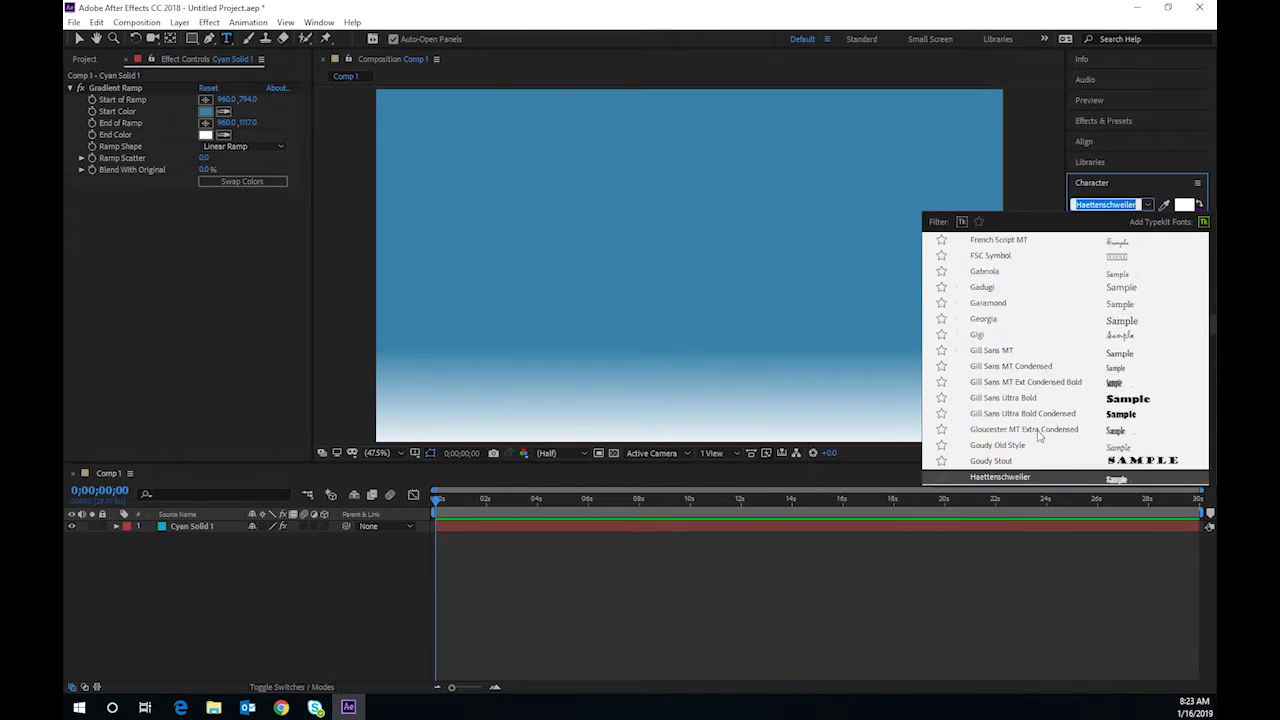
scroll(1040, 436, up, 5)
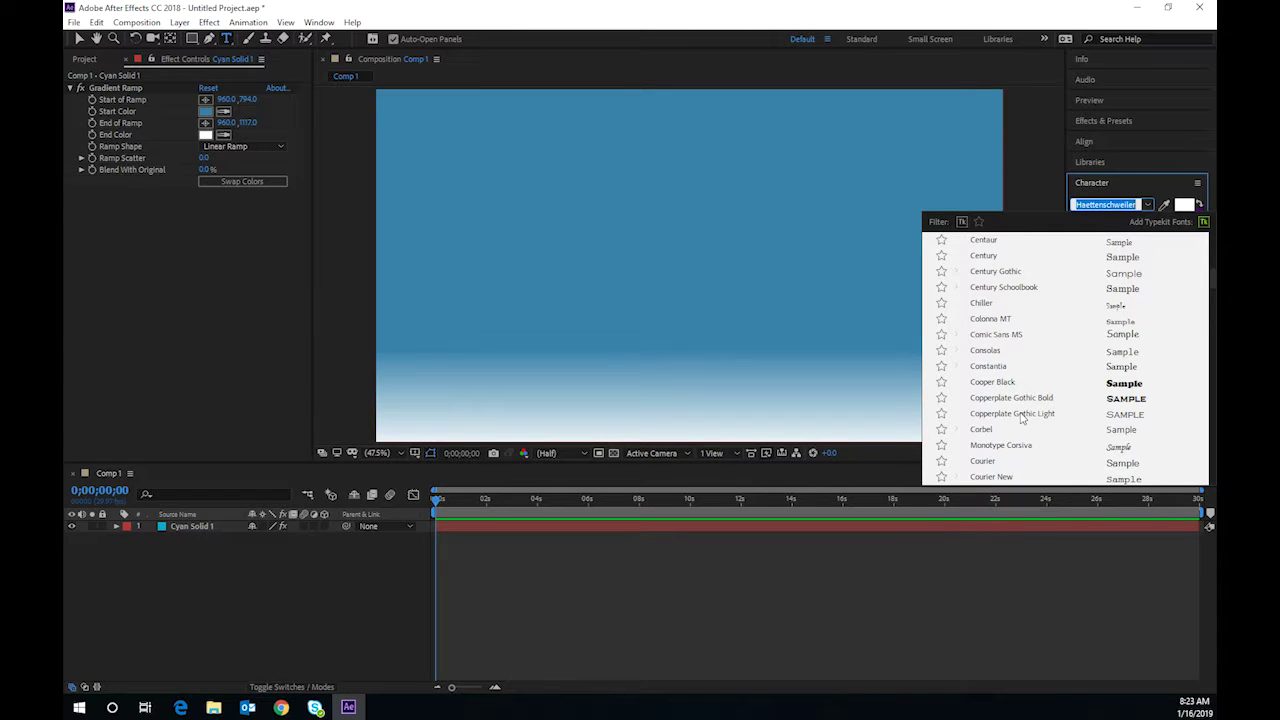
scroll(1012, 377, up, 4)
scroll(1012, 377, up, 3)
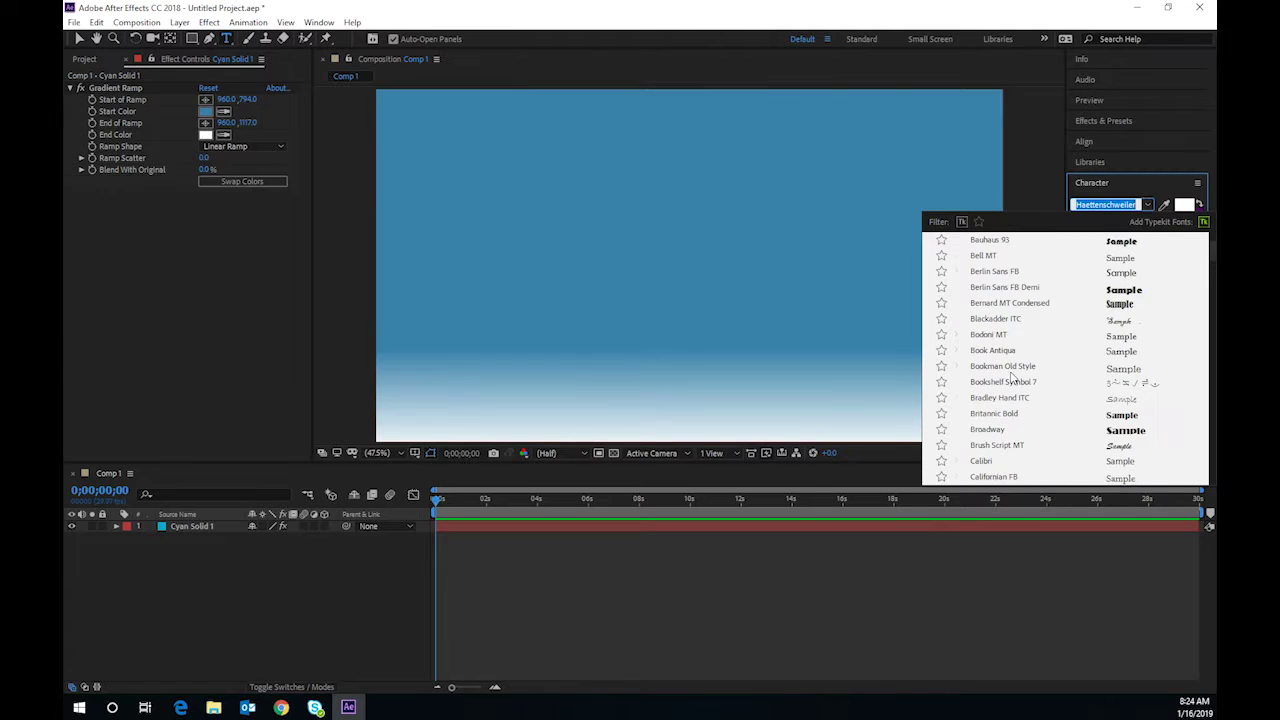
scroll(1013, 377, up, 2)
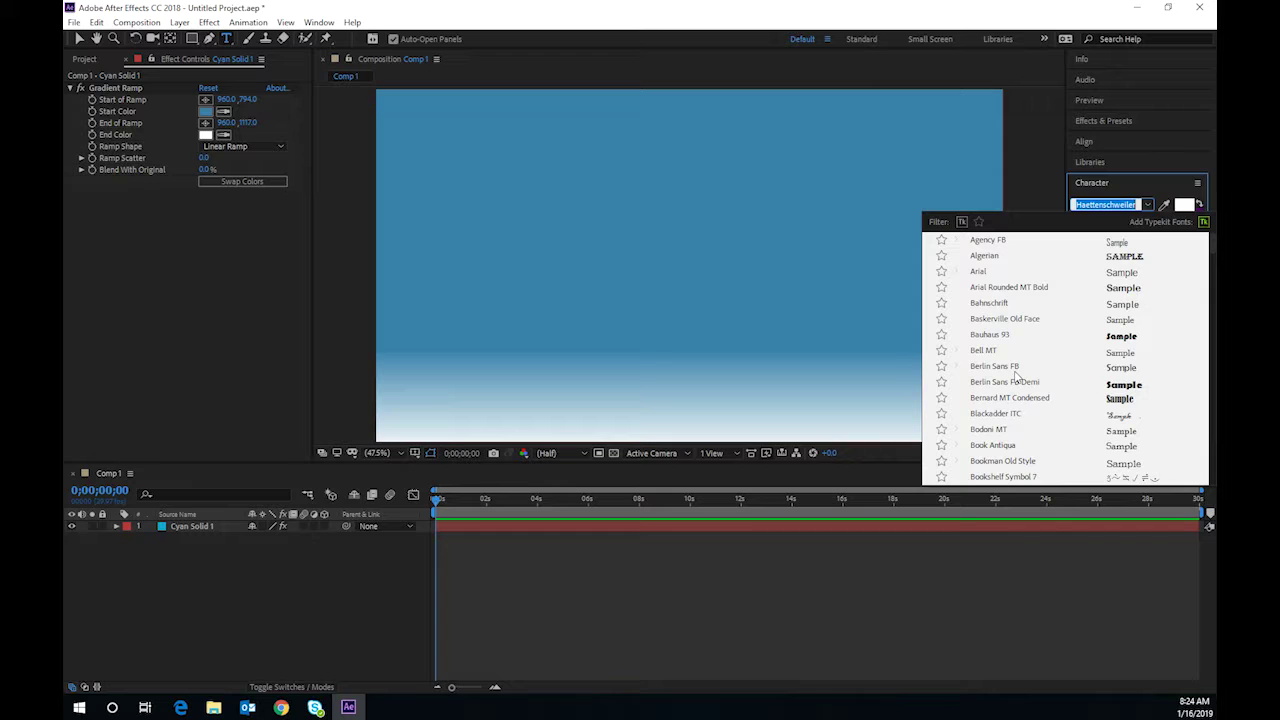
scroll(1015, 377, down, 12)
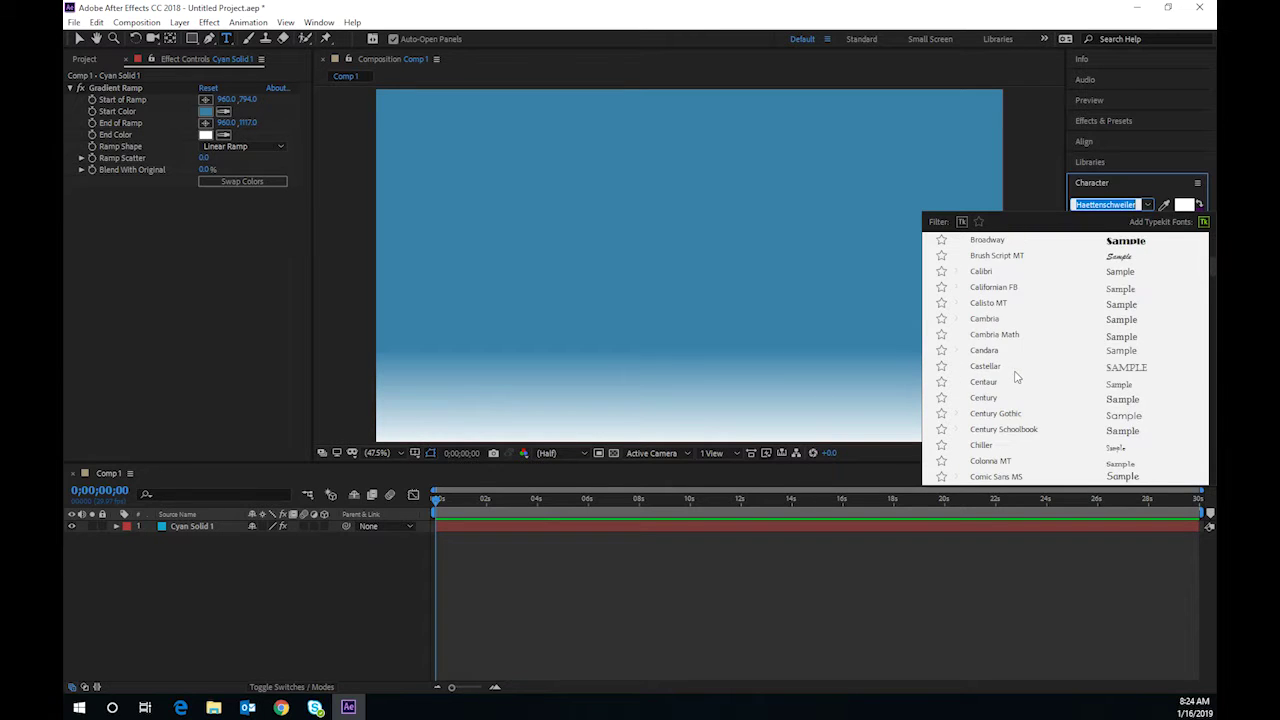
scroll(1015, 378, down, 10)
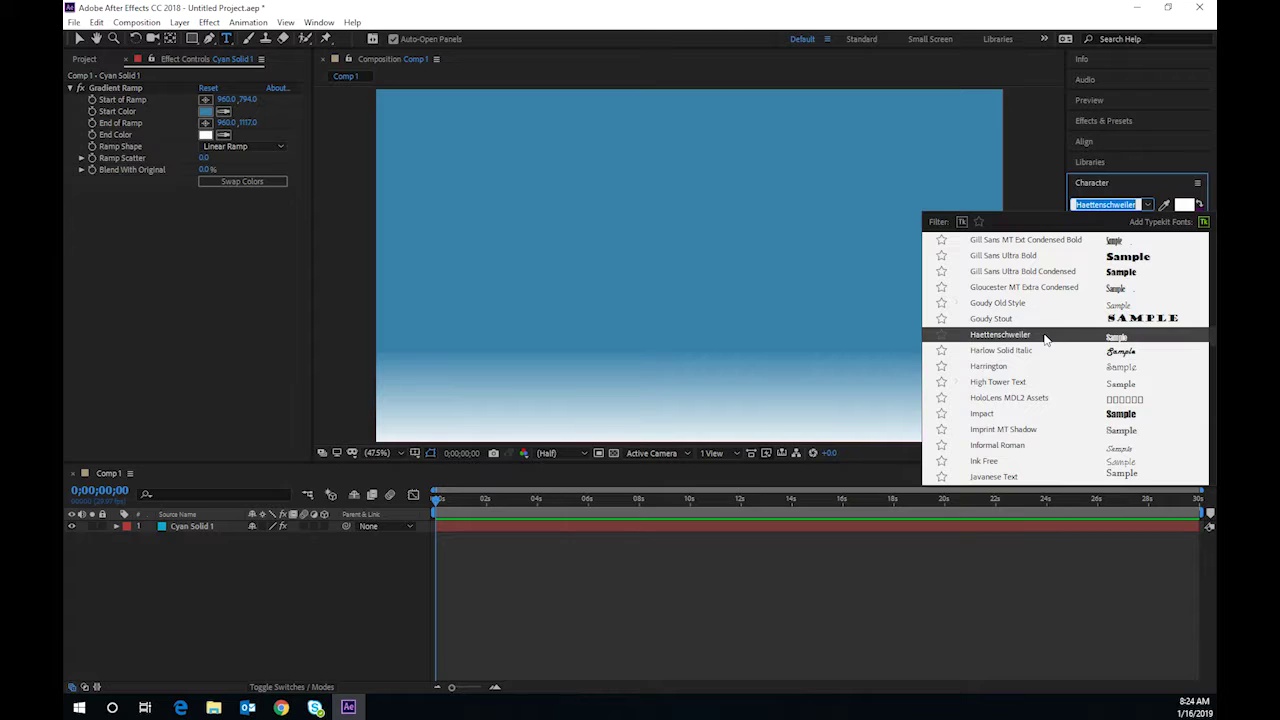
click(1045, 340)
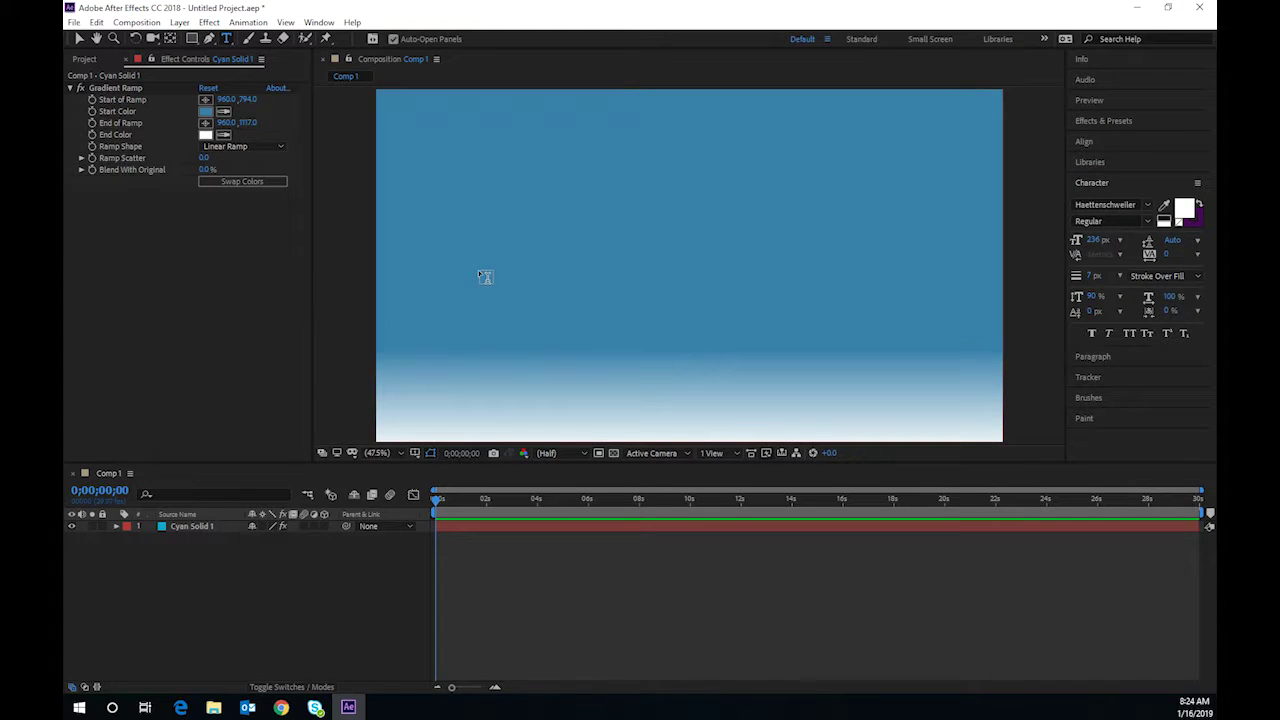
Keep the white text fill and set the text stroke color to black (000000)
click(1186, 212)
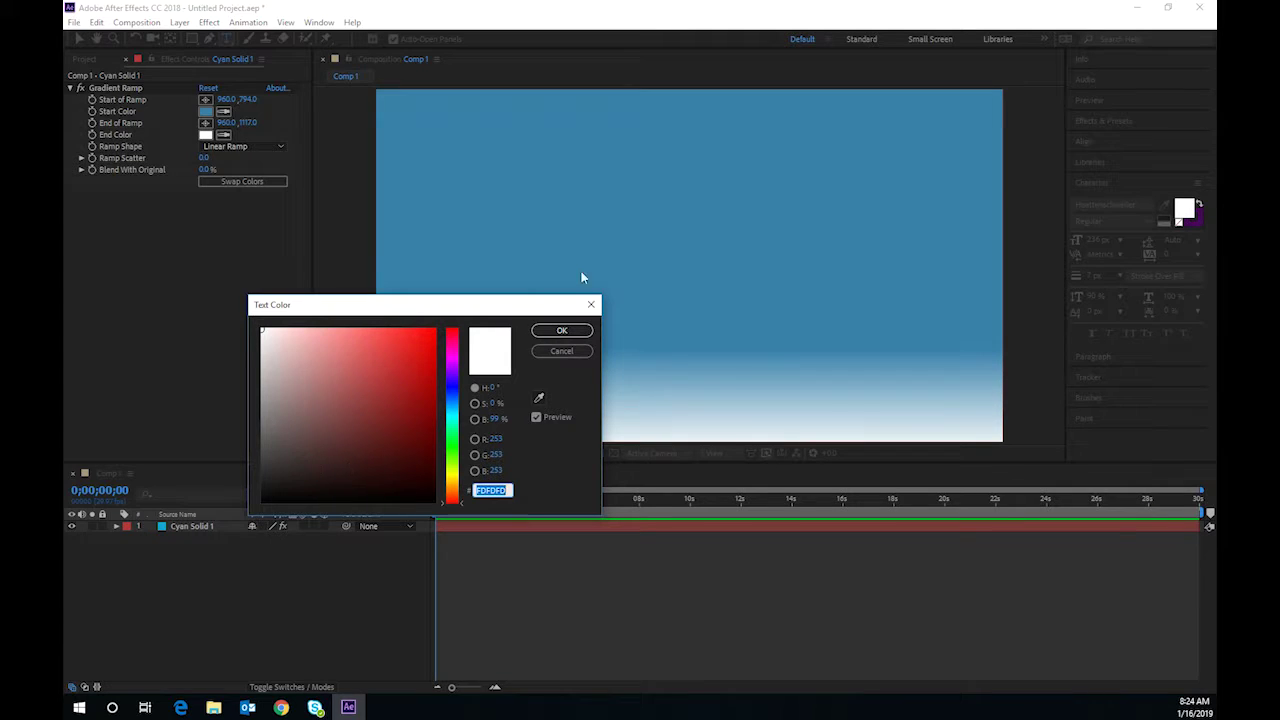
click(591, 305)
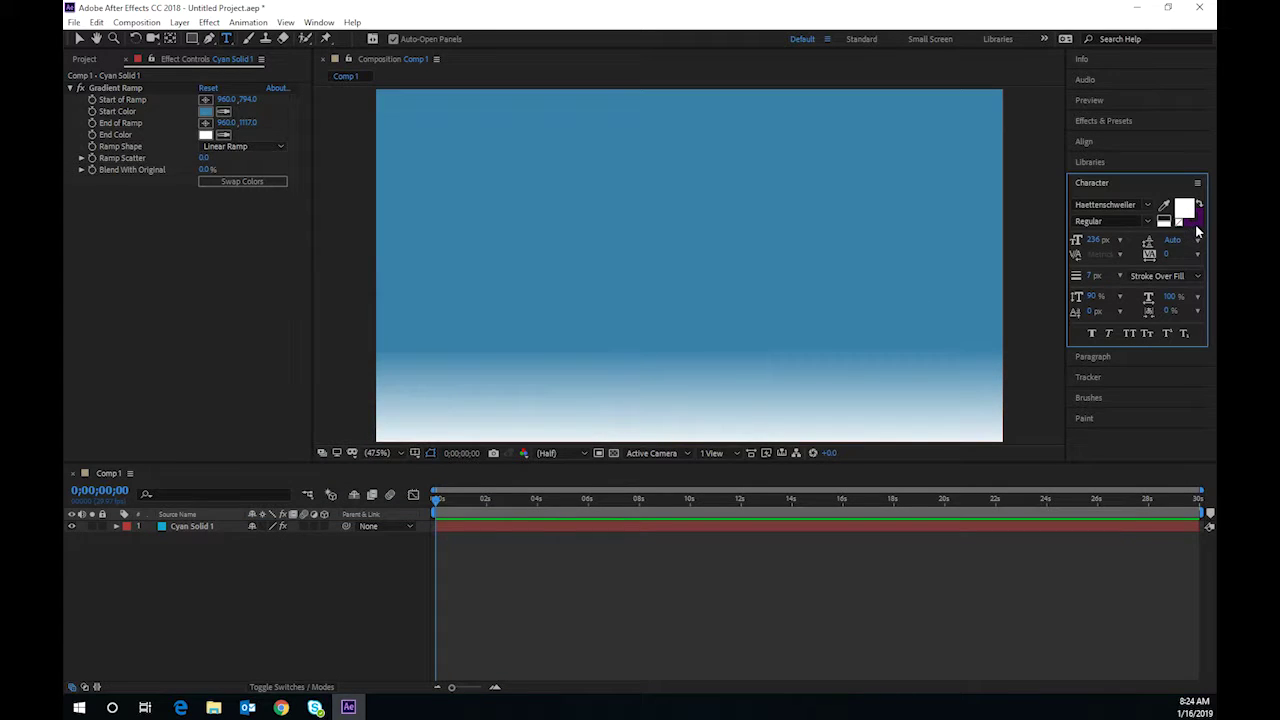
click(1190, 216)
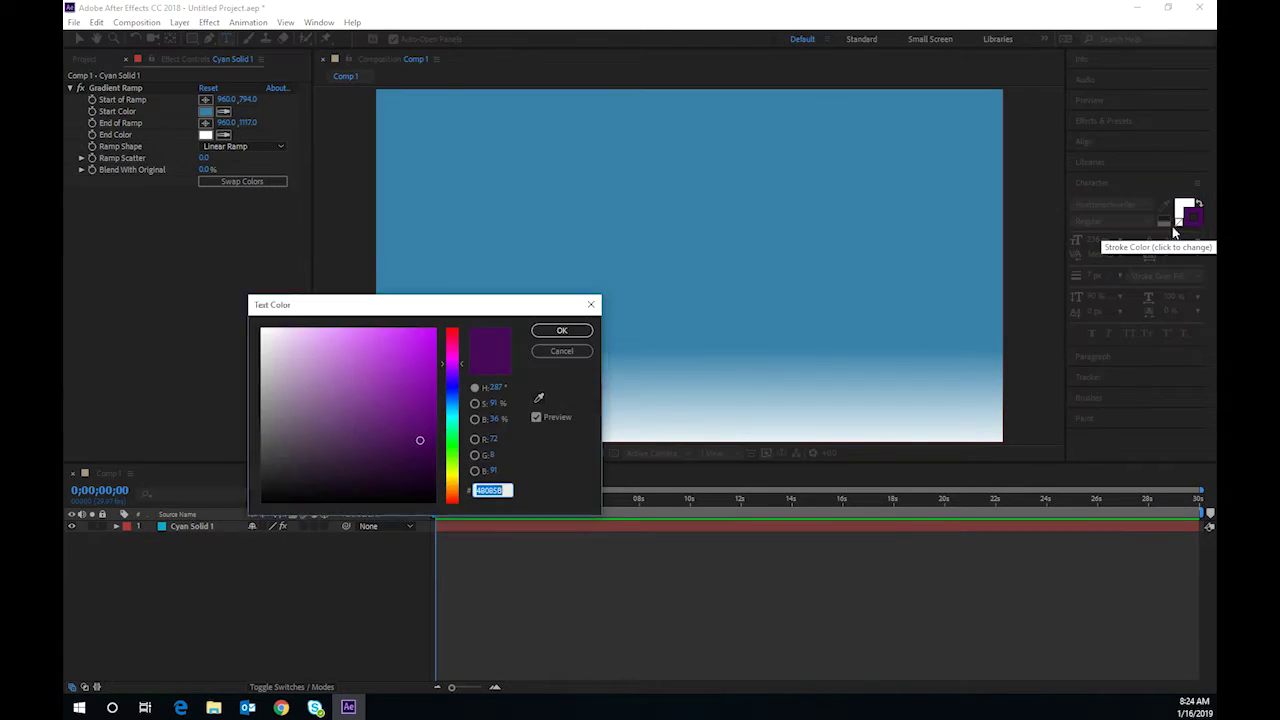
drag(411, 460, 310, 499)
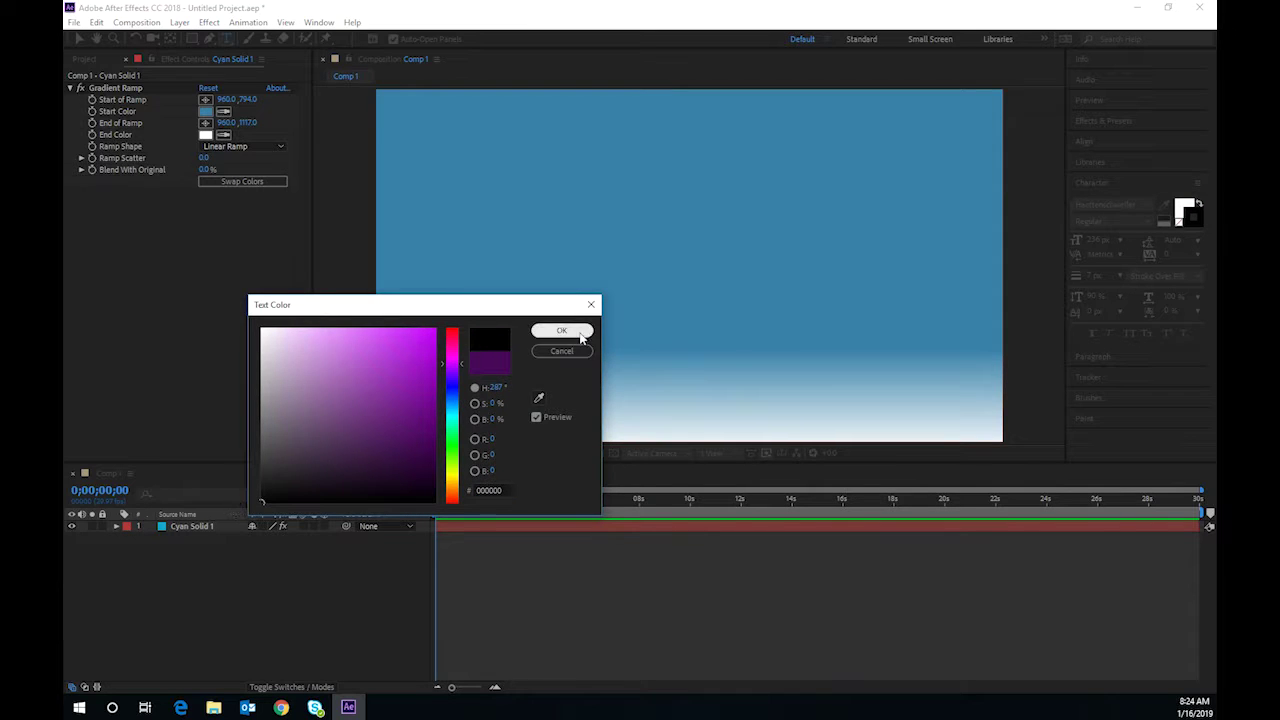
click(562, 330)
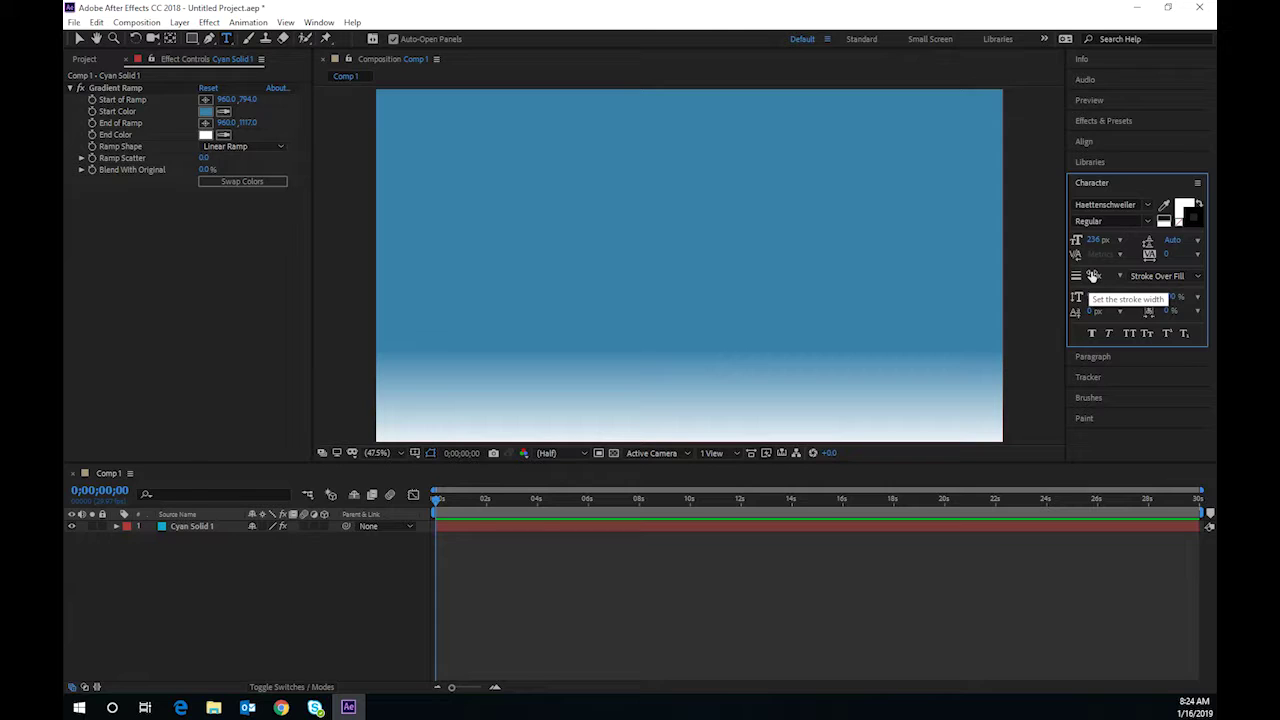
Add a text layer in the upper part of the composition containing the person's title and surname, without a possessive ending
click(495, 240)
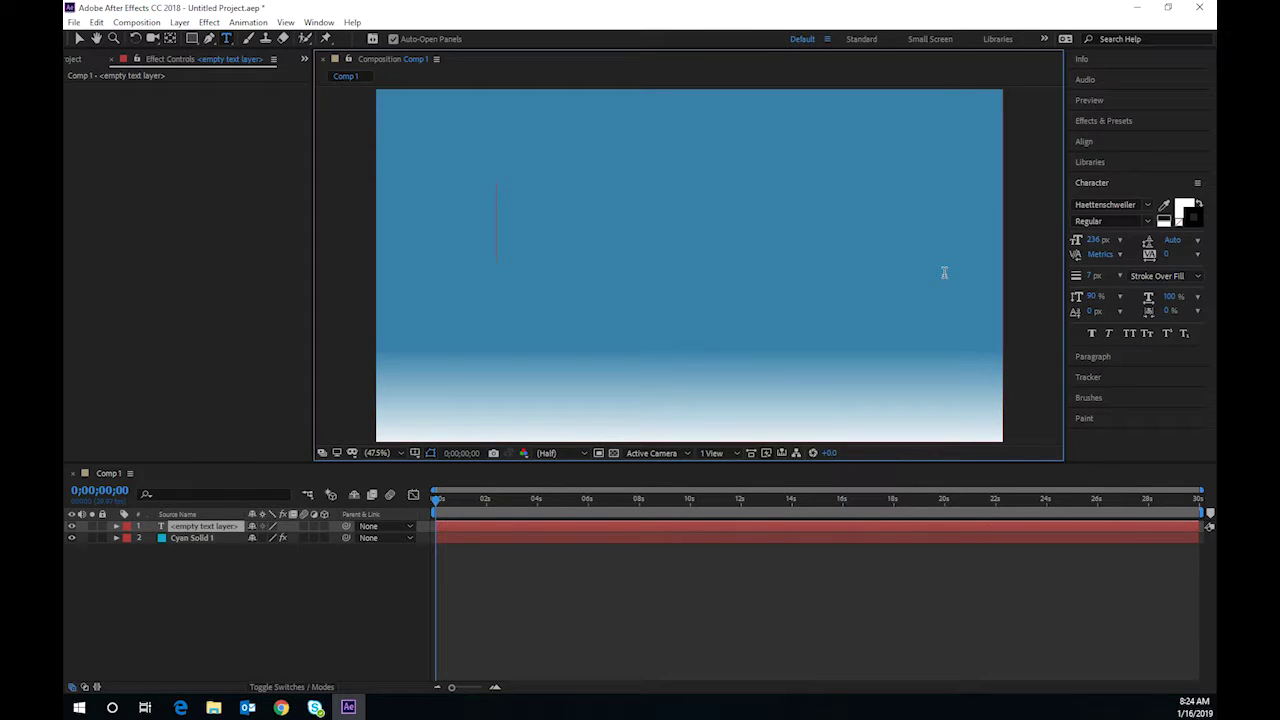
text(MR.s)
key(BackSpace)
key(BackSpace)
text(s.)
key(BackSpace)
key(BackSpace)
text(S)
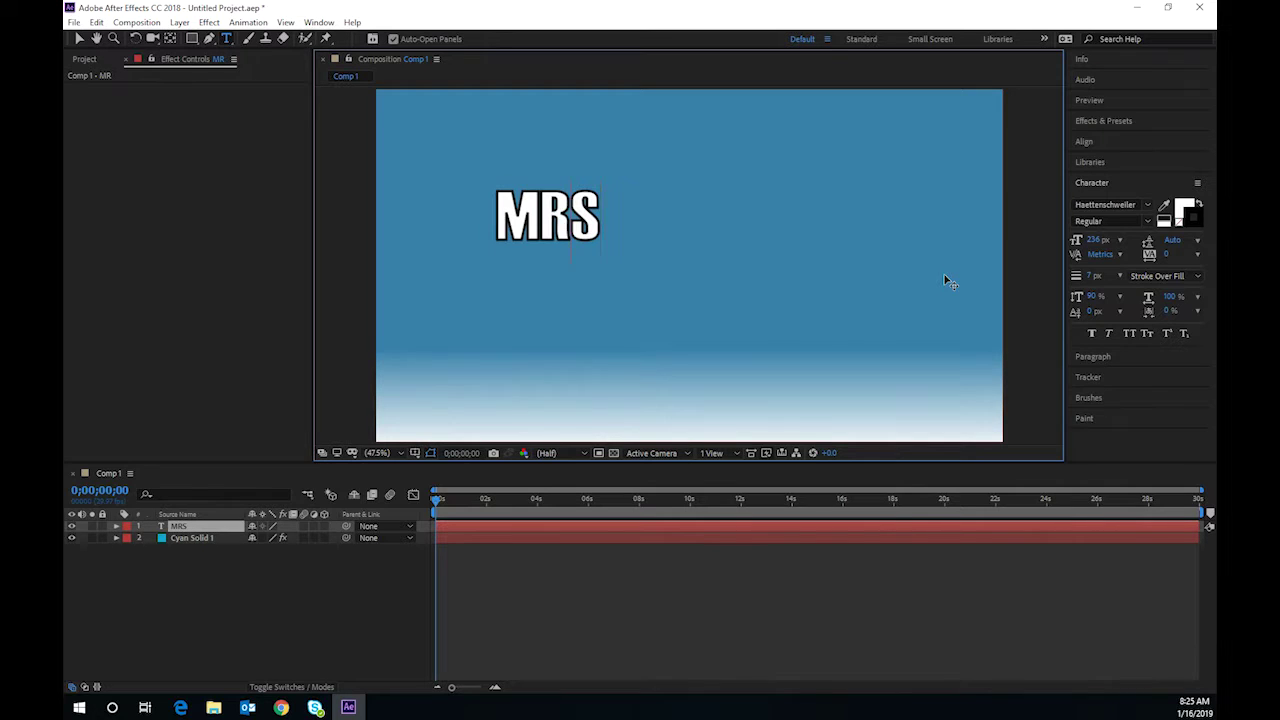
key(BackSpace)
key(BackSpace)
text(rs.)
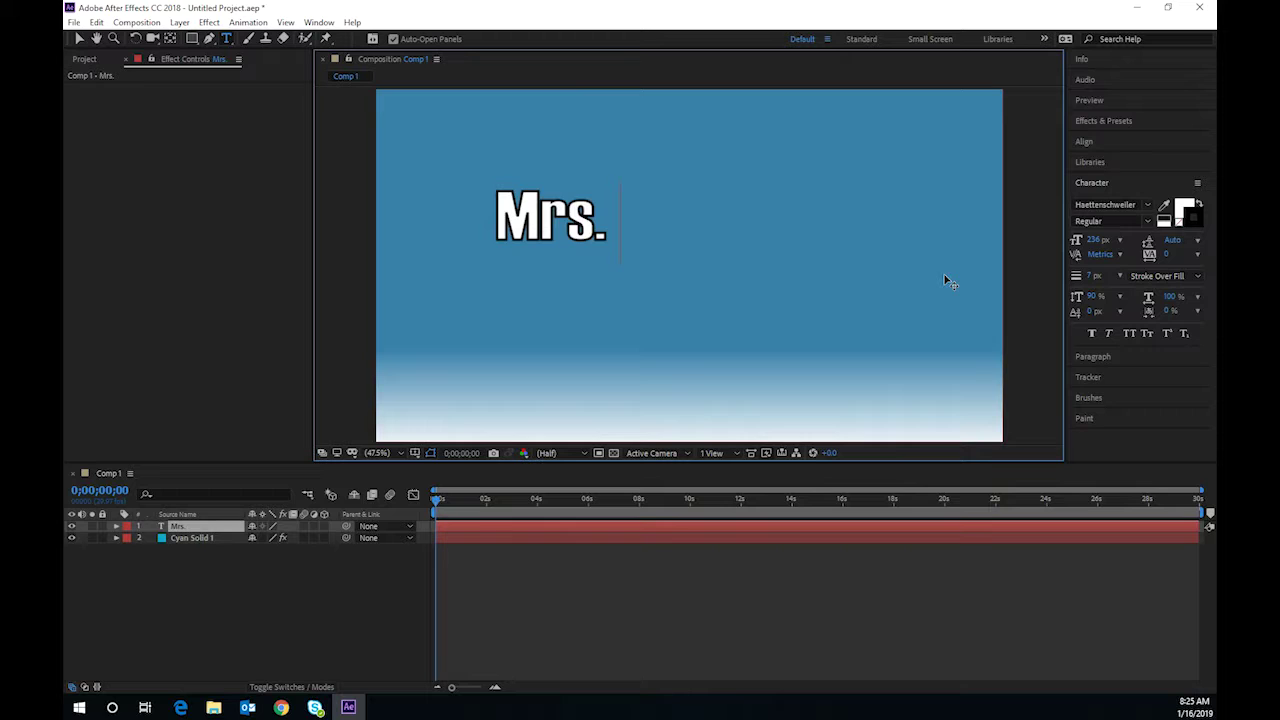
text( Guerra)
text('s)
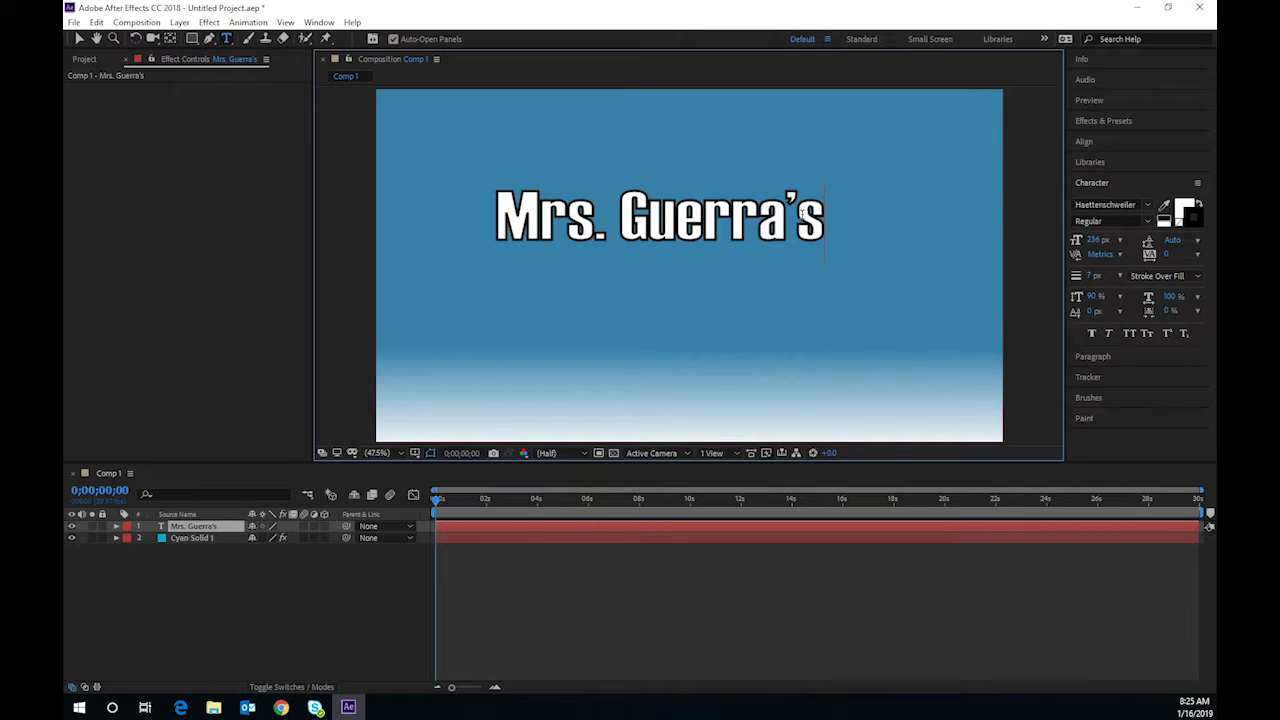
key(BackSpace)
key(BackSpace)
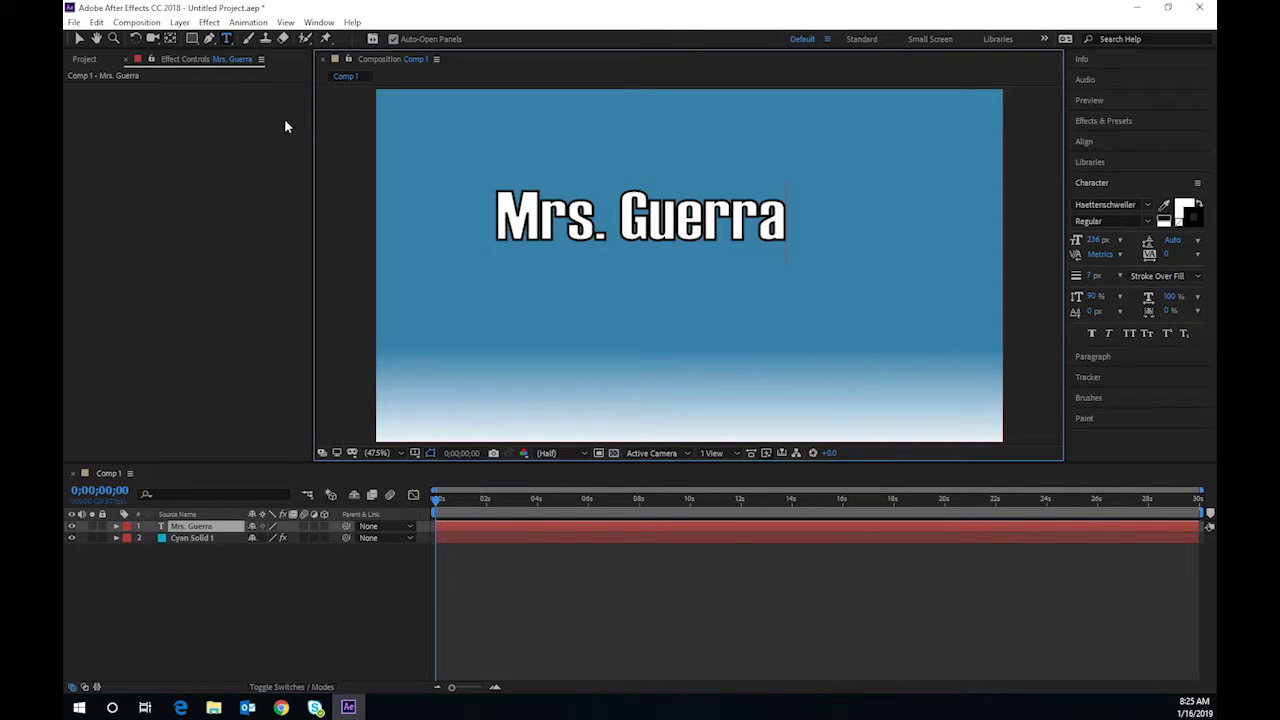
Move the name text to about 440, 509.5 and shift its anchor point to about 436, -74, the middle of the text
click(79, 38)
drag(610, 217, 633, 233)
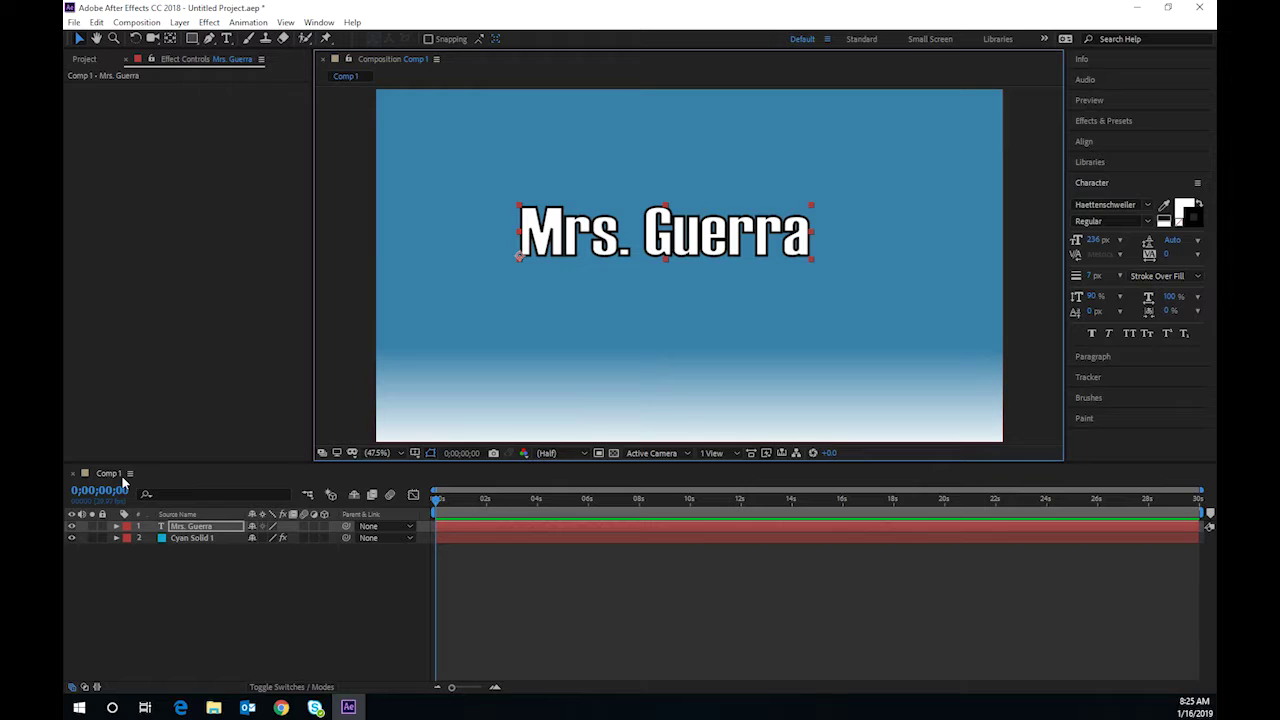
click(116, 526)
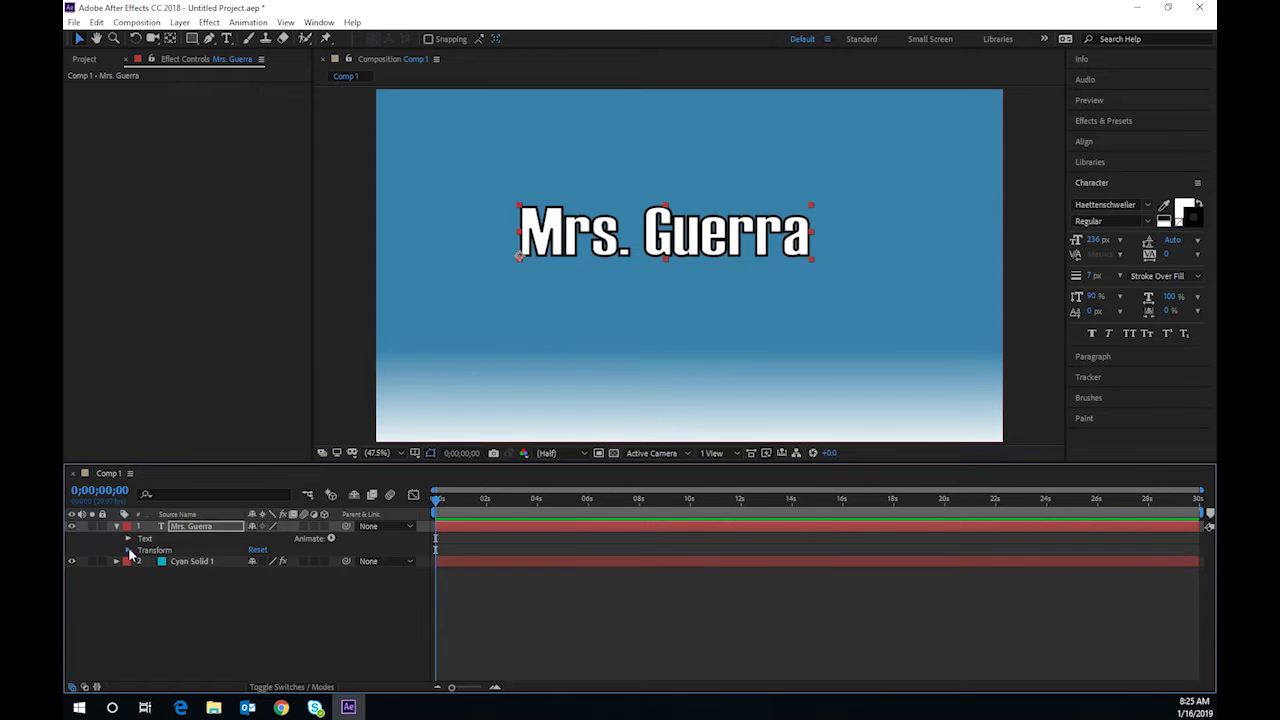
click(129, 551)
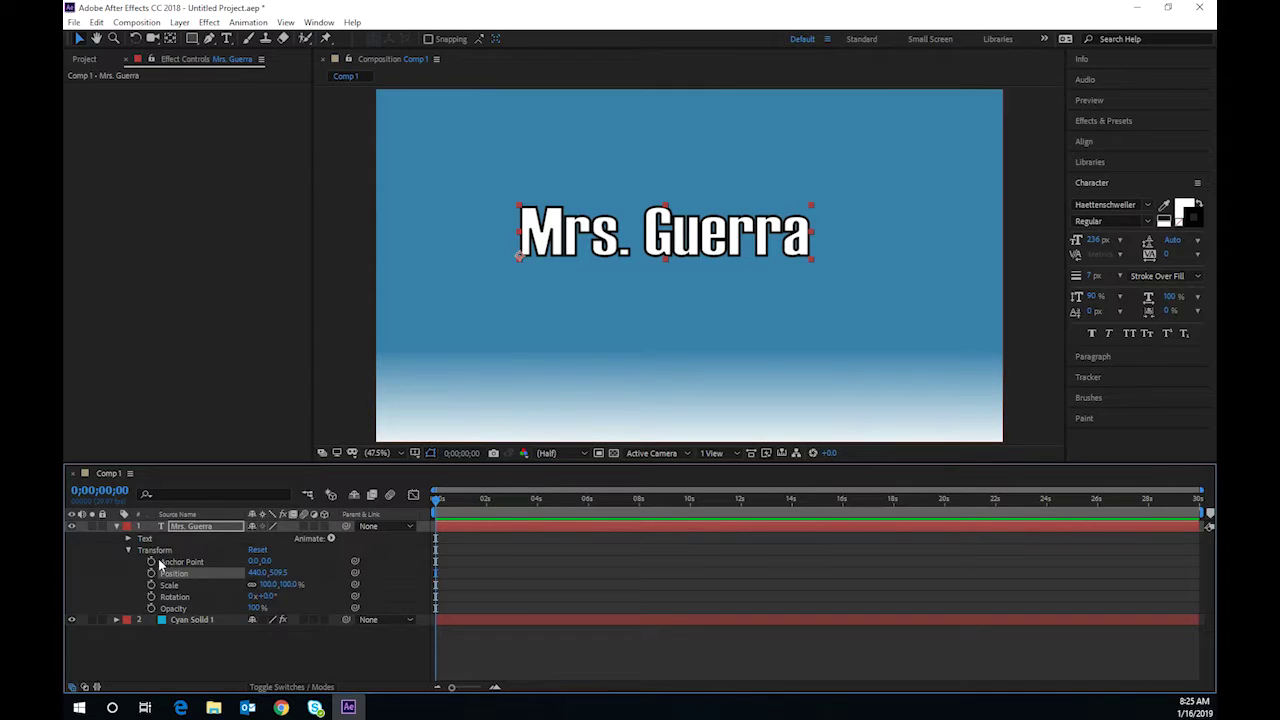
drag(266, 563, 574, 574)
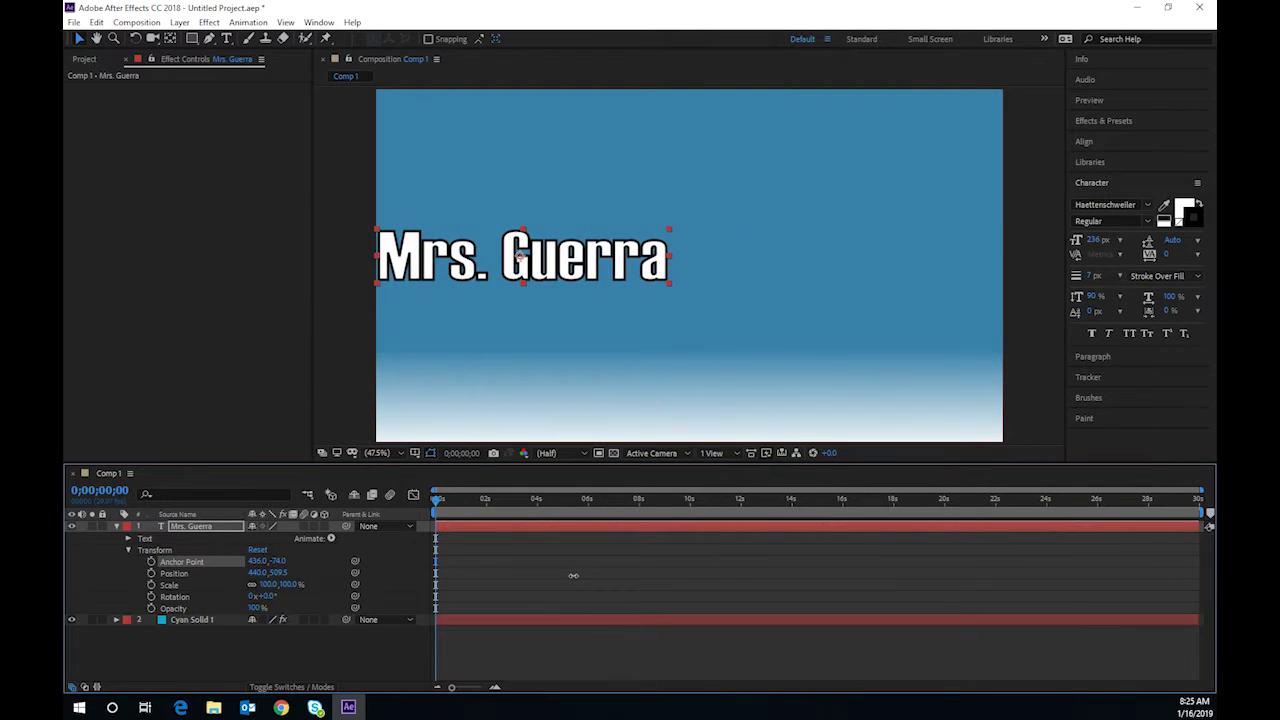
Move the name text to about 905, 465 in the composition and keyframe its anchor point at the start
drag(575, 268, 725, 249)
click(151, 563)
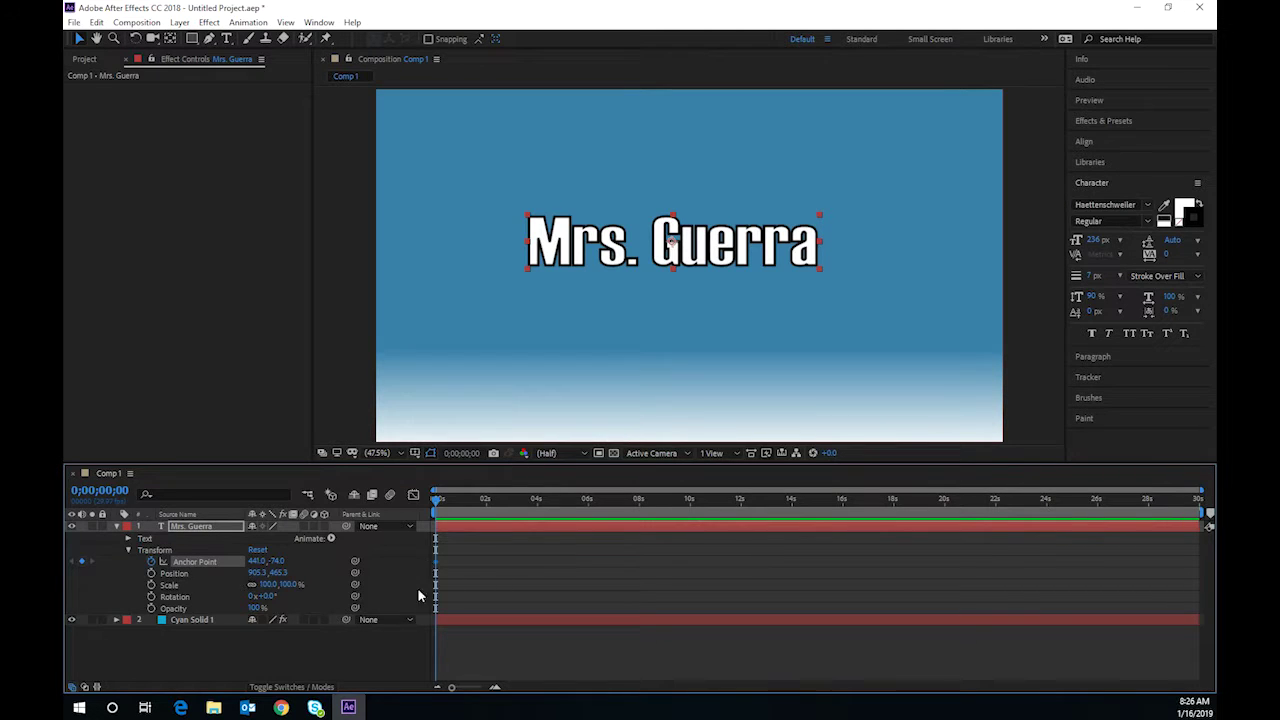
Keyframe the name text's scale from 3% at the start to 176% at 0;00;01;28 and preview the growth
drag(288, 585, 238, 596)
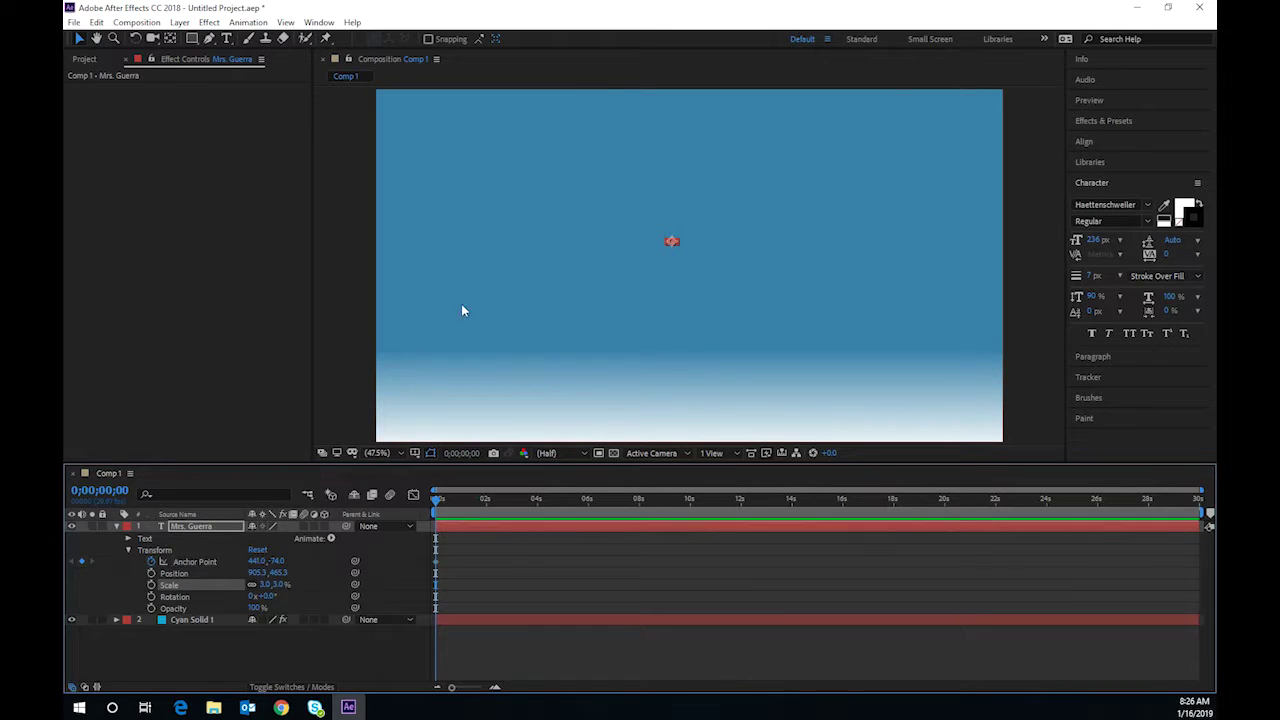
click(151, 585)
drag(437, 500, 487, 505)
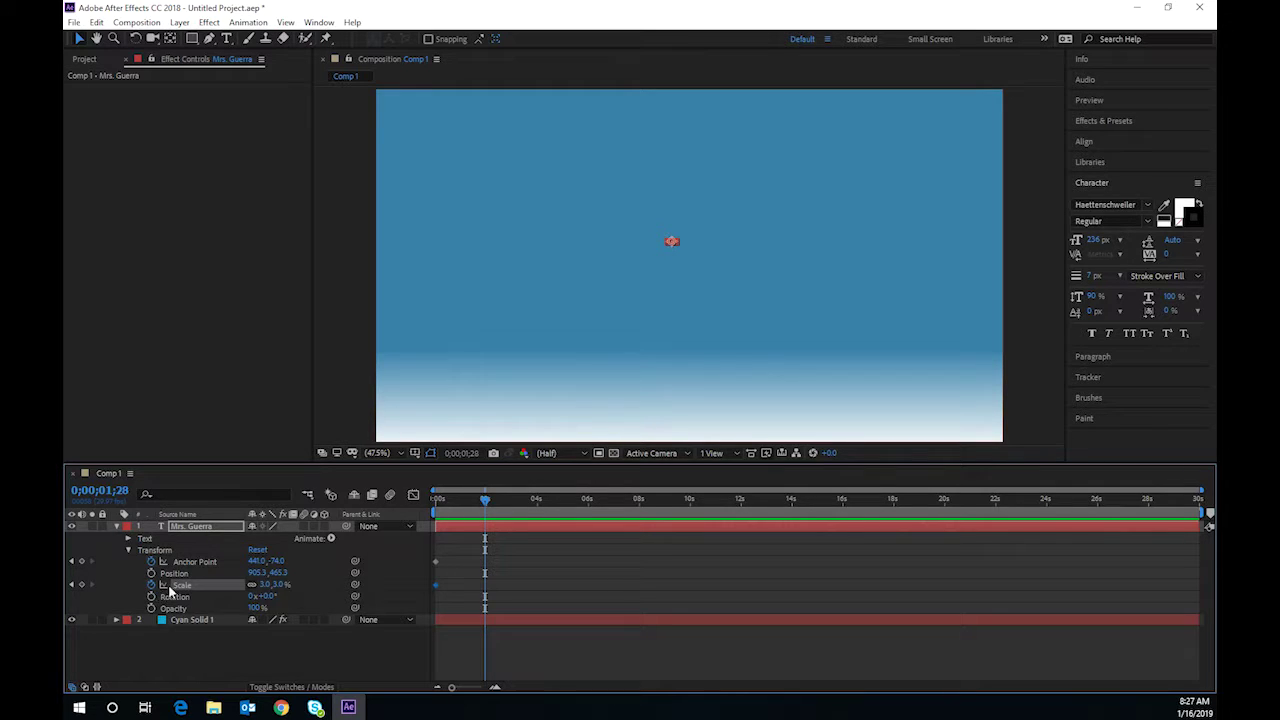
drag(278, 584, 290, 584)
drag(351, 573, 394, 579)
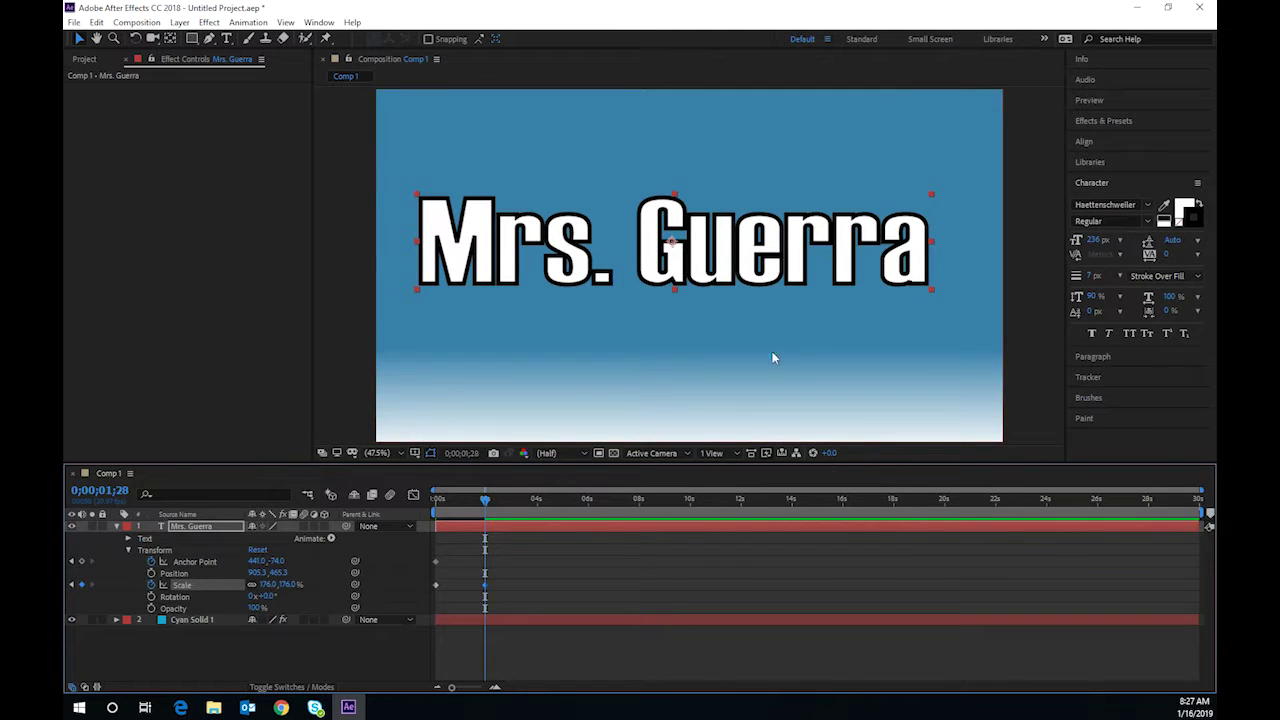
key(space)
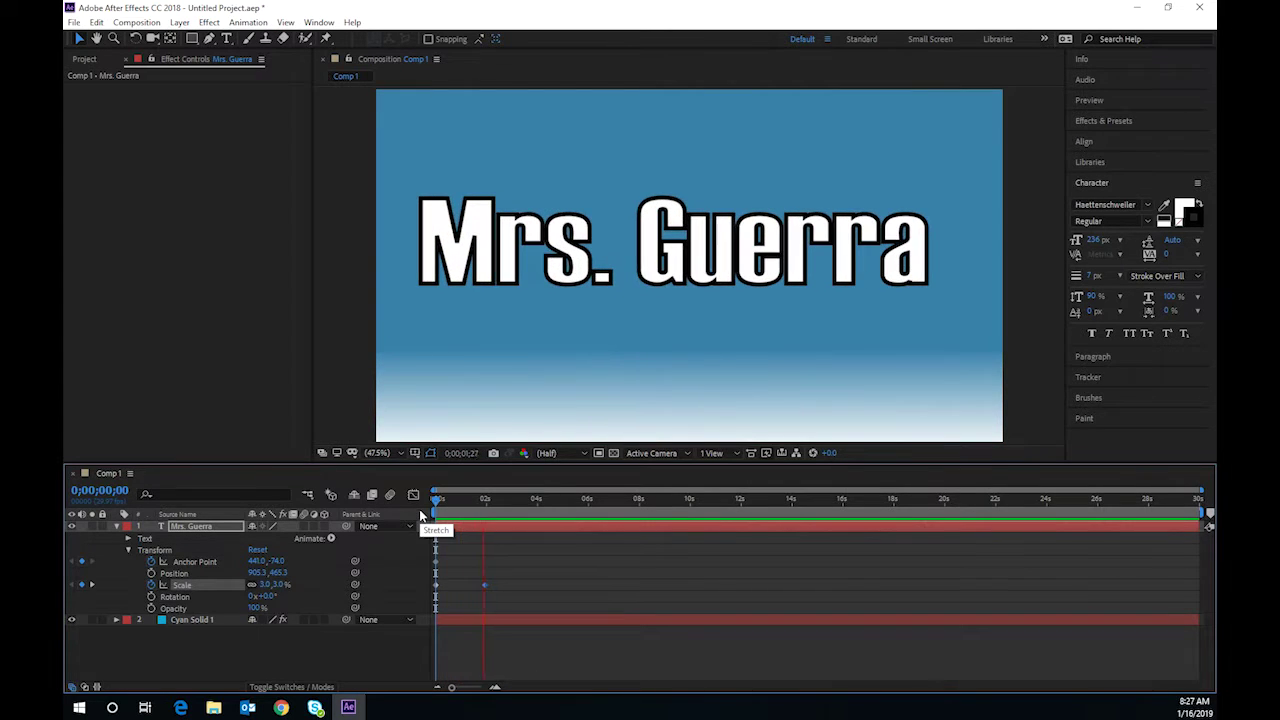
key(space)
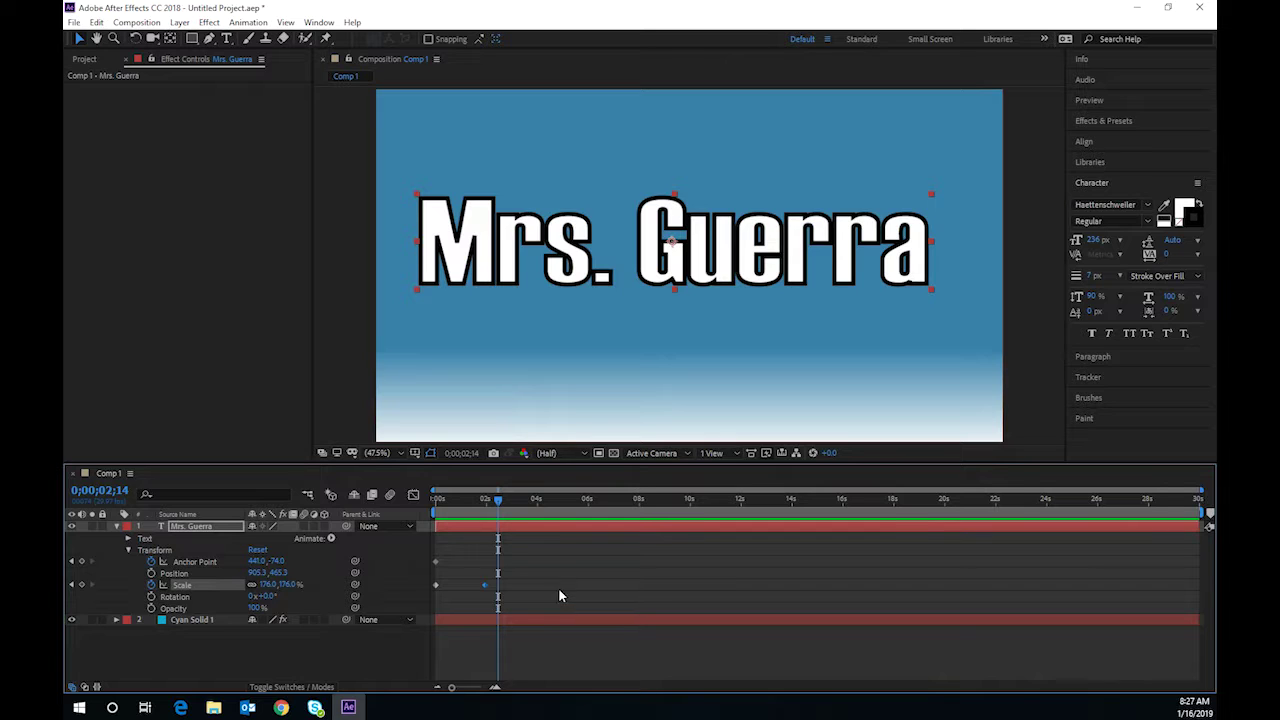
Apply Easy Ease to both scale keyframes of the name text and play the animation from the start
drag(549, 595, 420, 585)
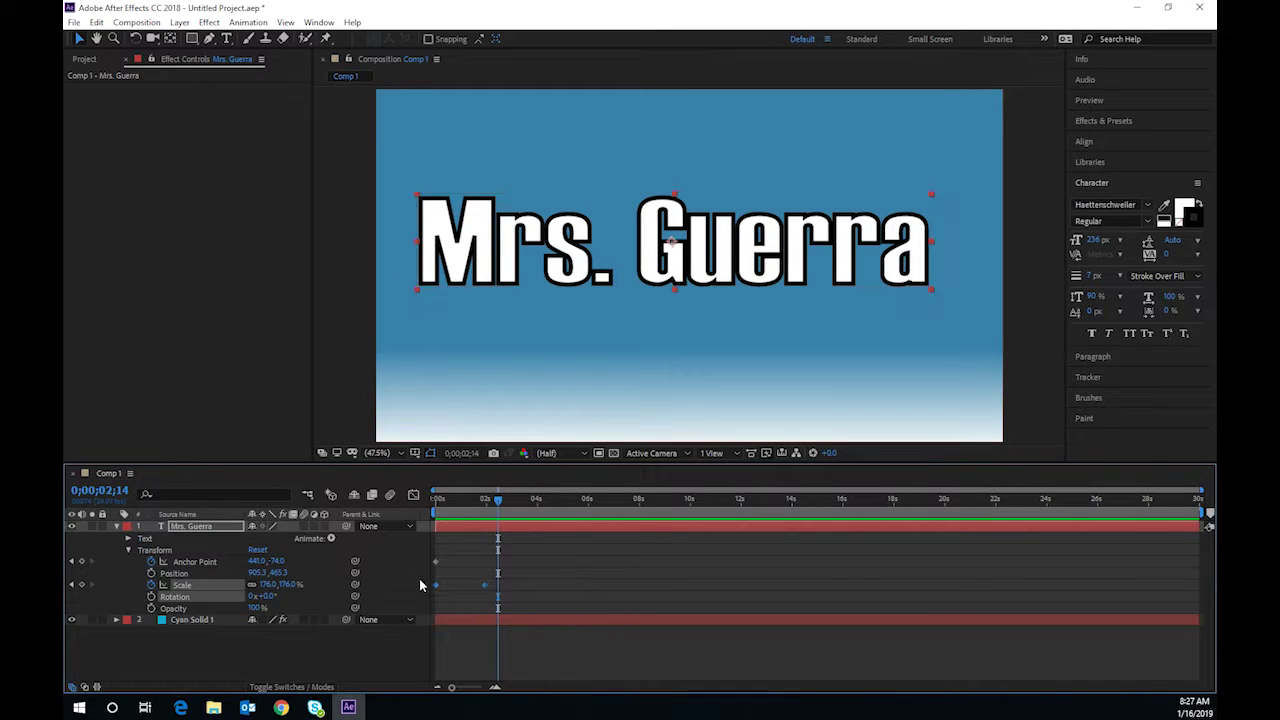
right_click(433, 590)
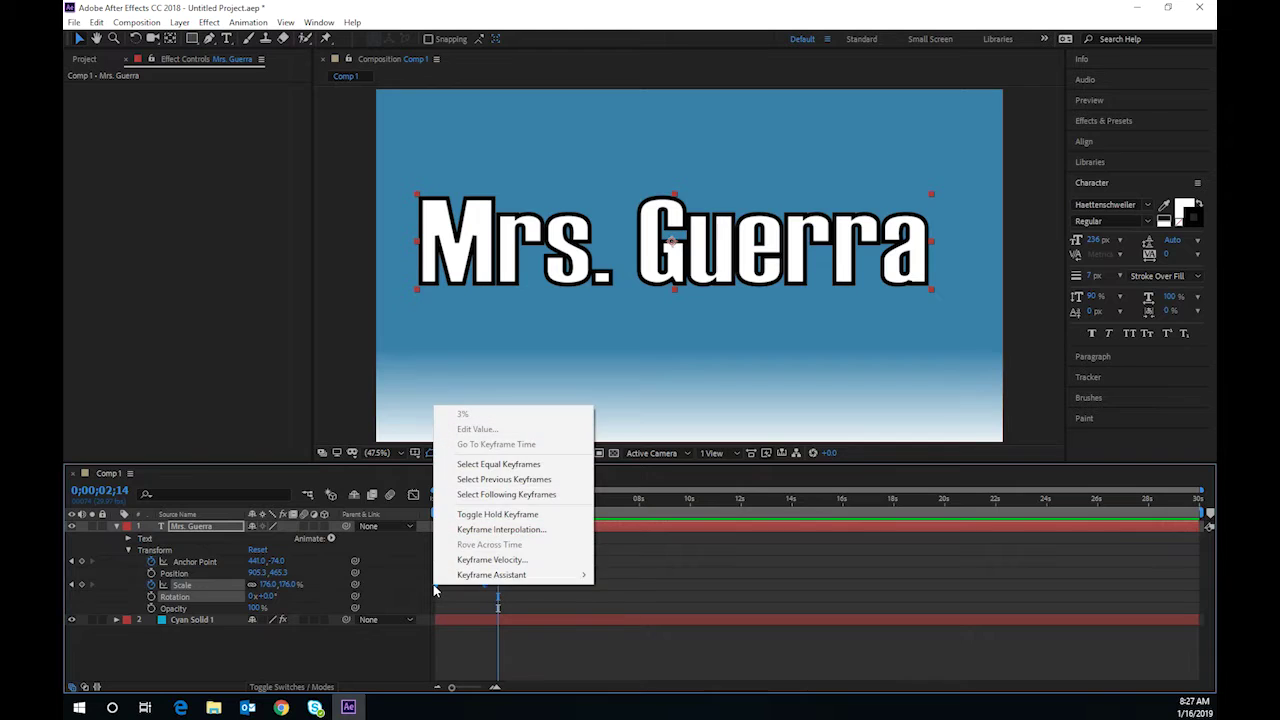
mouse_move(440, 582)
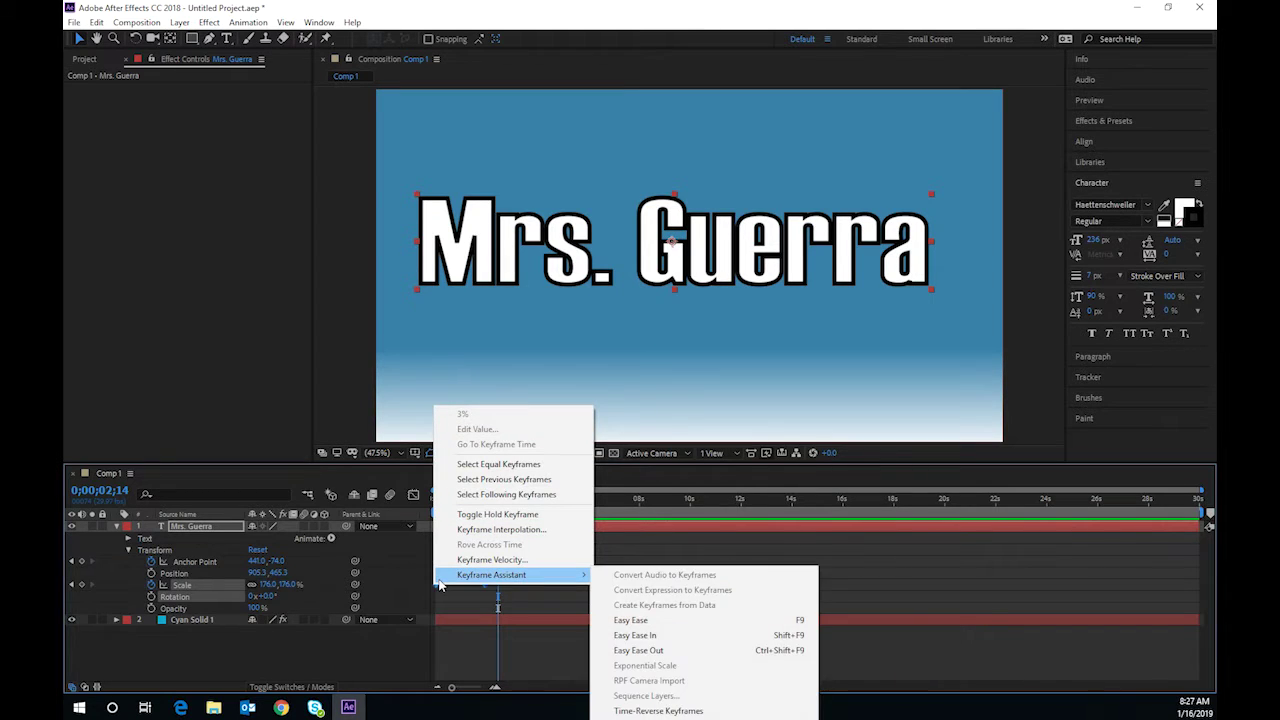
click(672, 621)
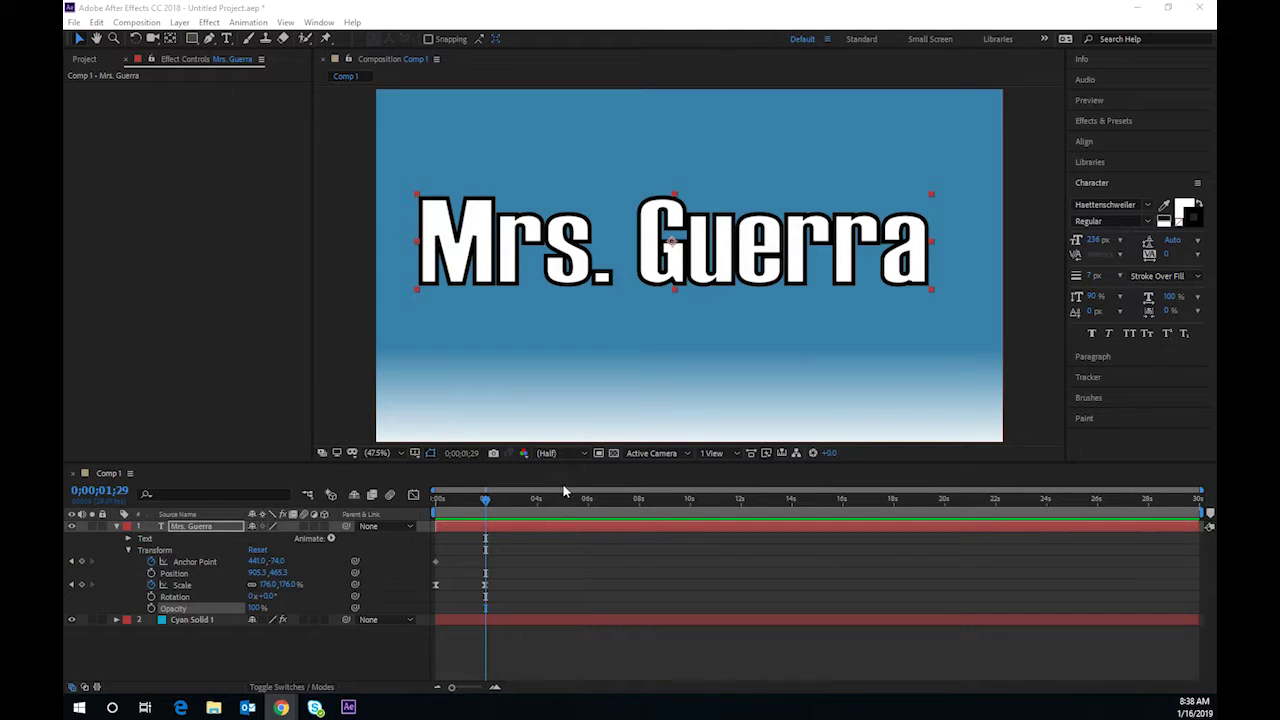
drag(486, 499, 528, 499)
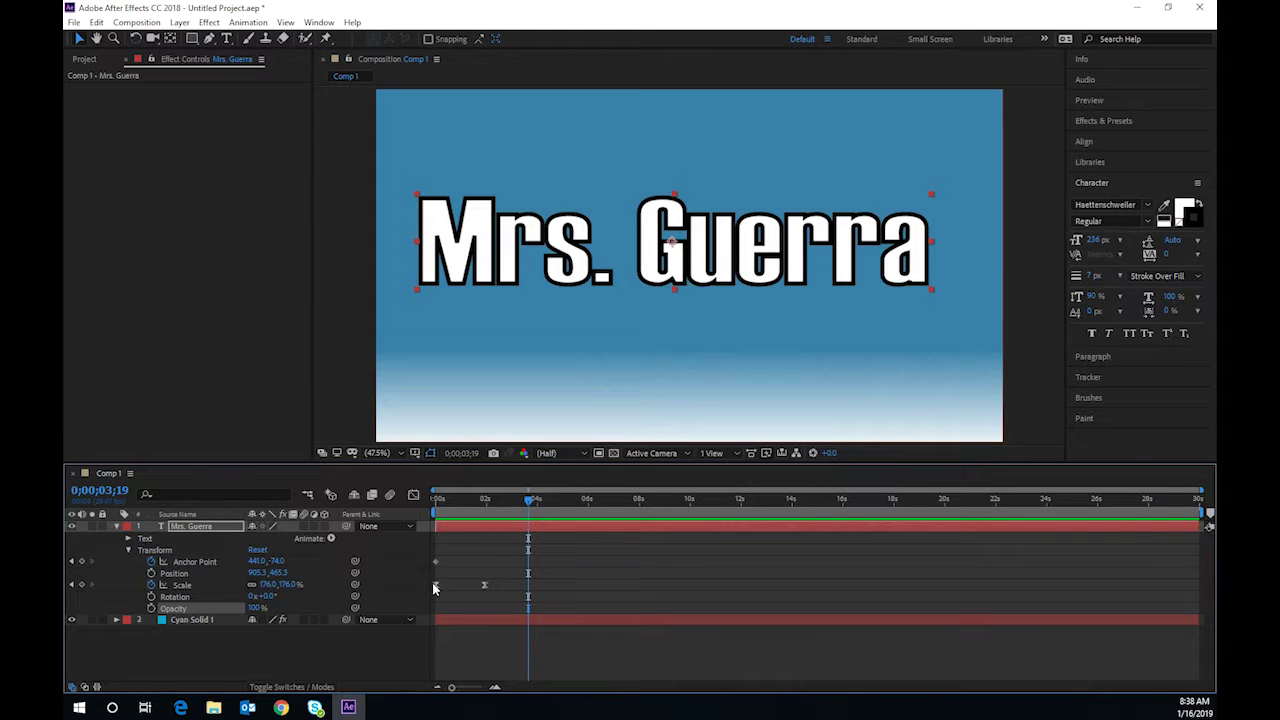
drag(529, 500, 409, 501)
key(space)
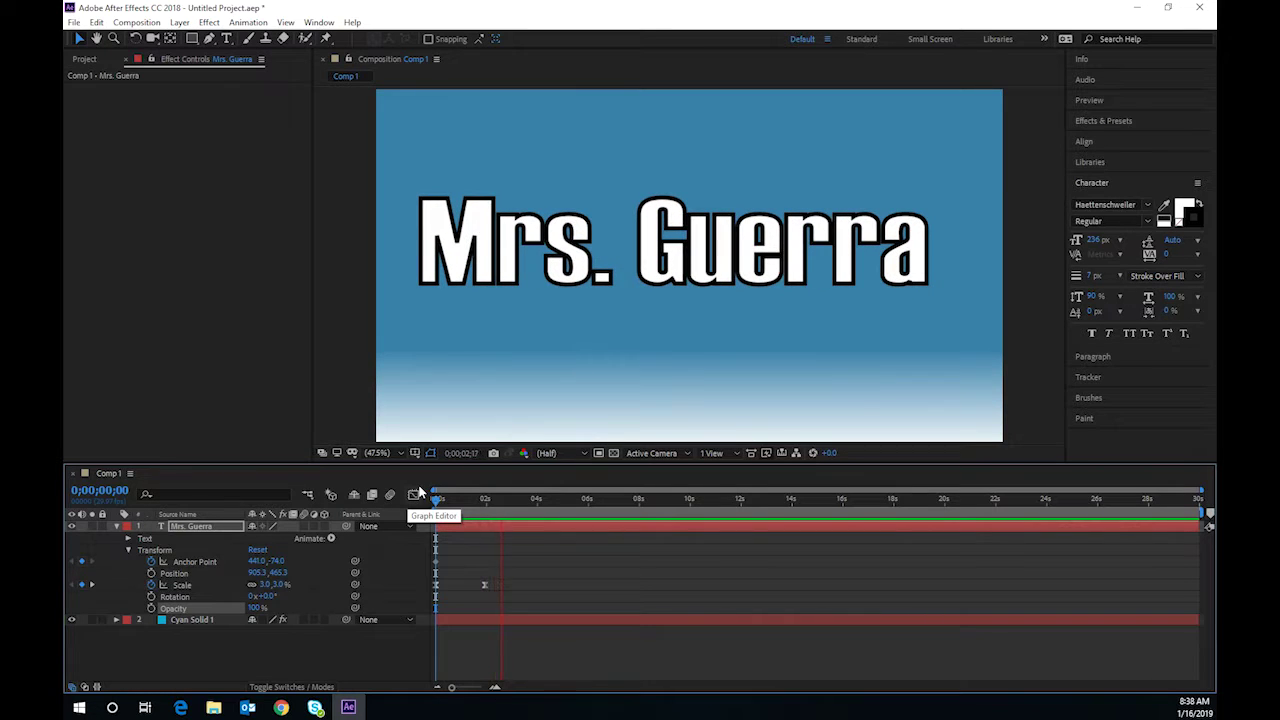
key(space)
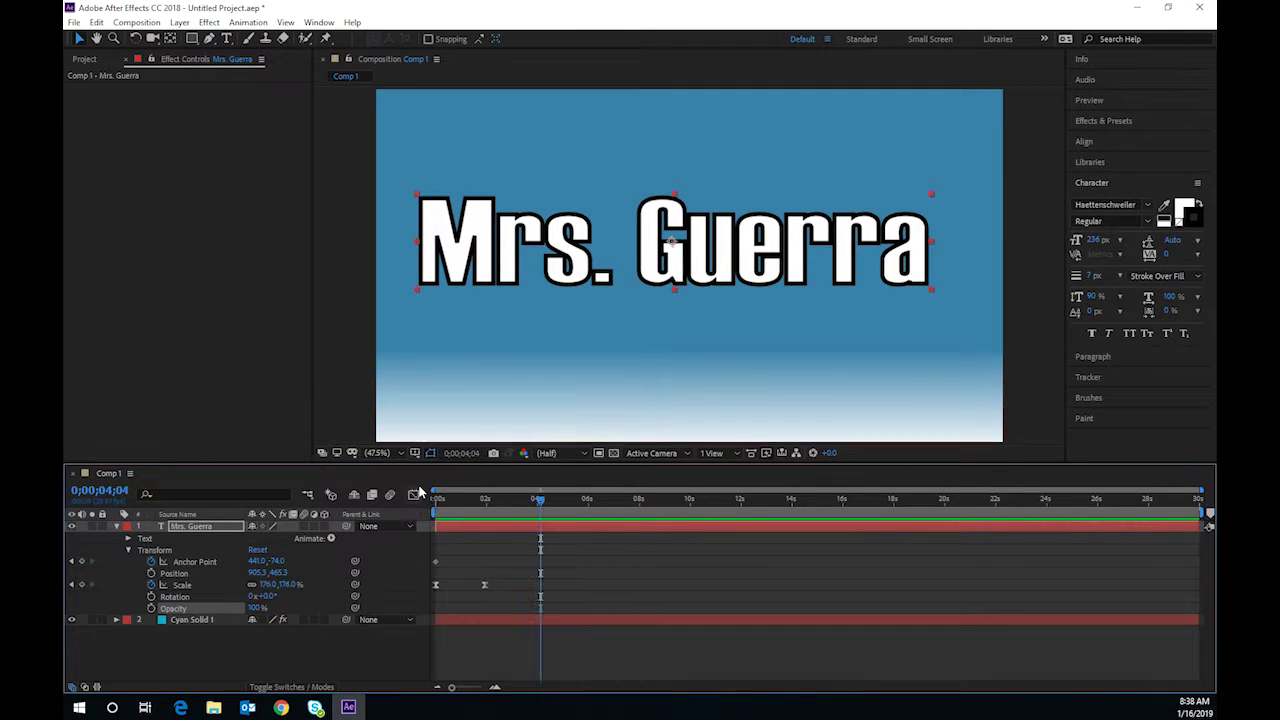
Keyframe the name text's opacity from 0% at the start to 100% at 0;00;01;29 and preview the fade-in
click(430, 500)
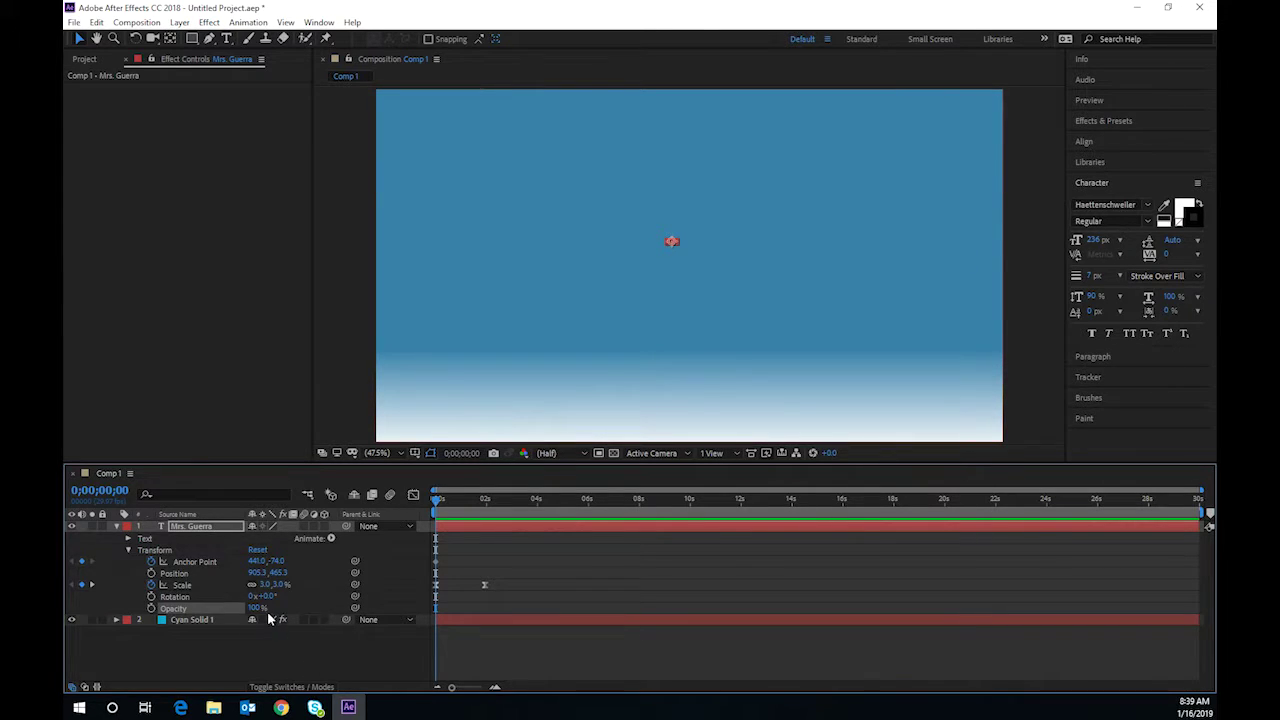
drag(256, 607, 166, 614)
click(151, 608)
drag(437, 500, 488, 509)
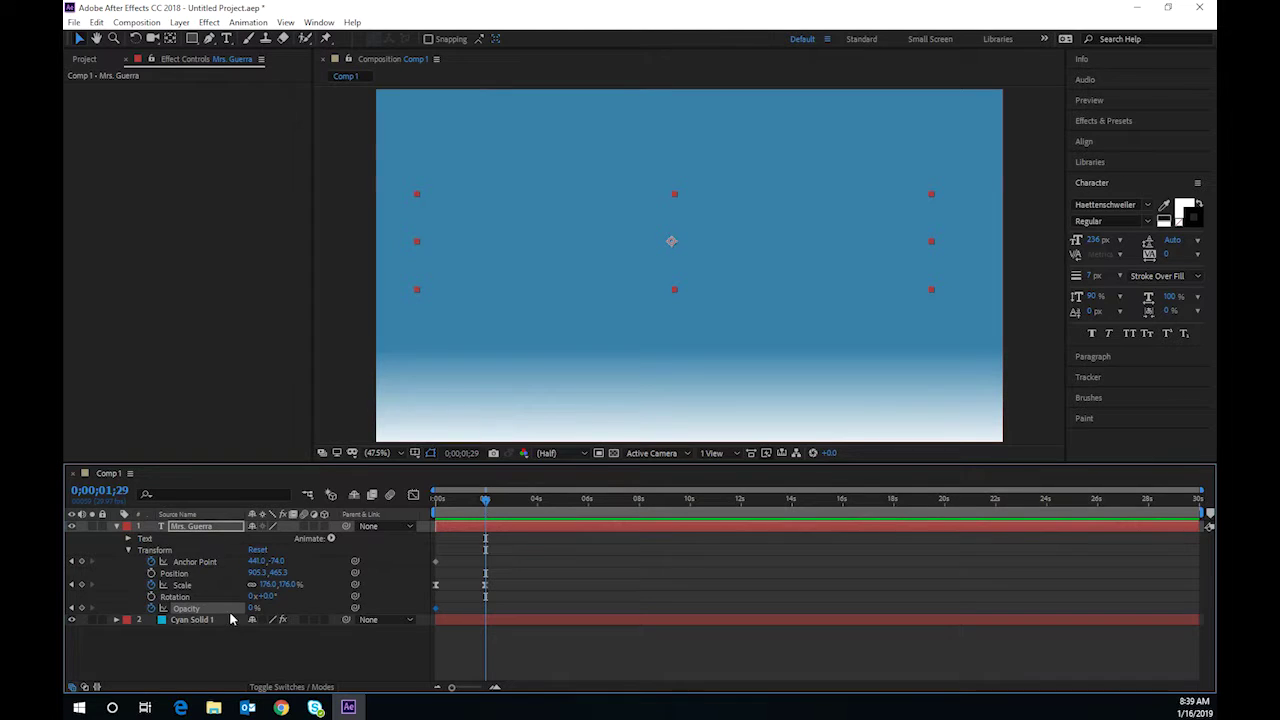
drag(249, 610, 389, 623)
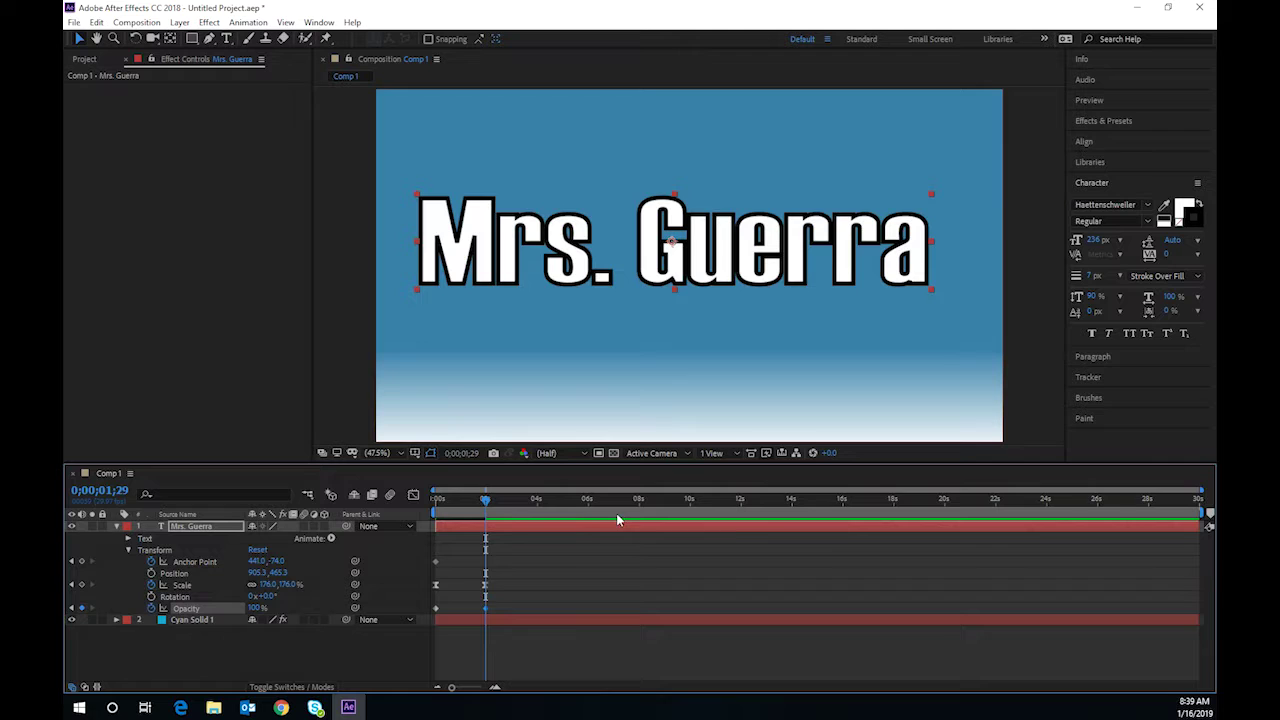
drag(487, 500, 382, 525)
key(space)
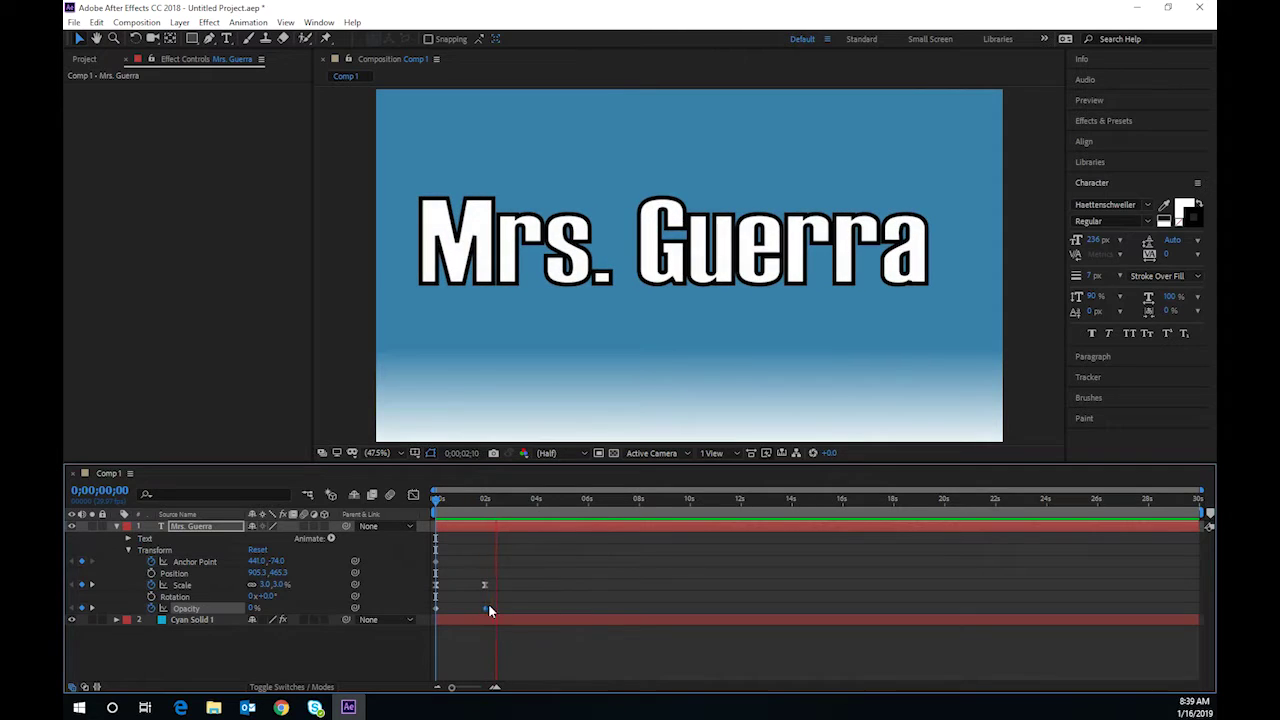
Apply Easy Ease to both opacity keyframes of the name text and preview the result from the start
click(501, 612)
drag(500, 612, 406, 598)
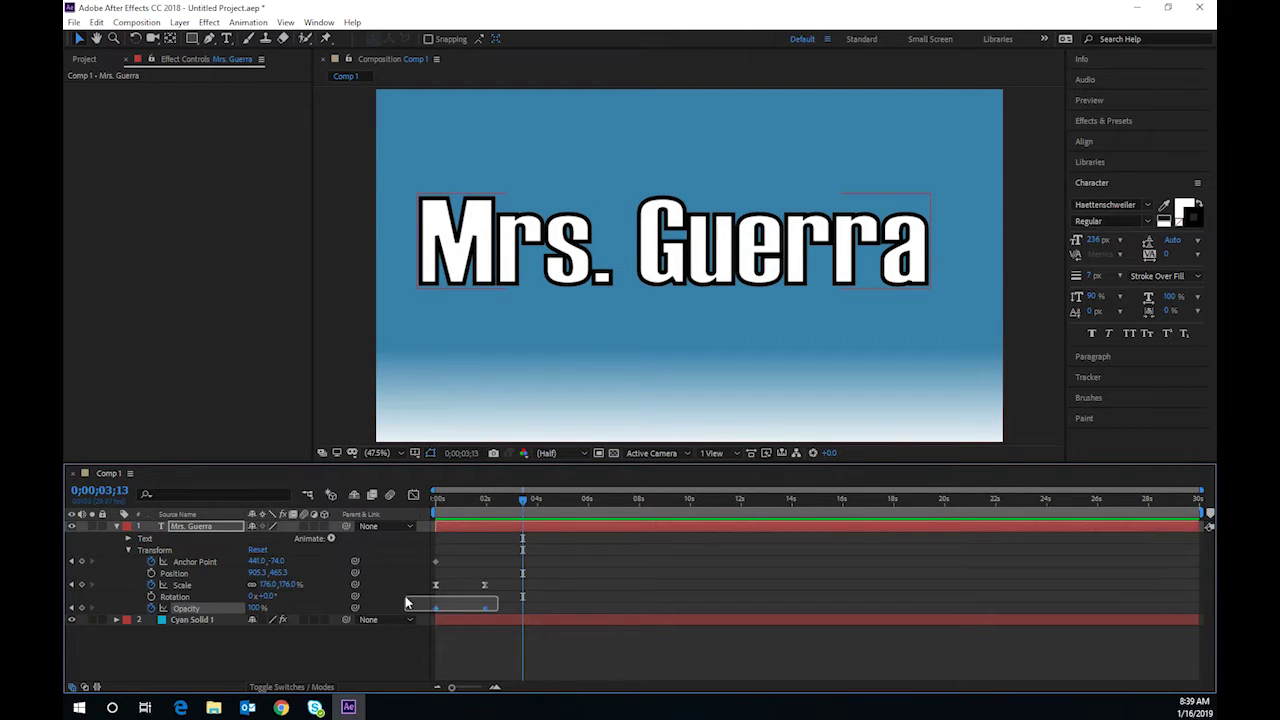
right_click(437, 608)
mouse_move(520, 595)
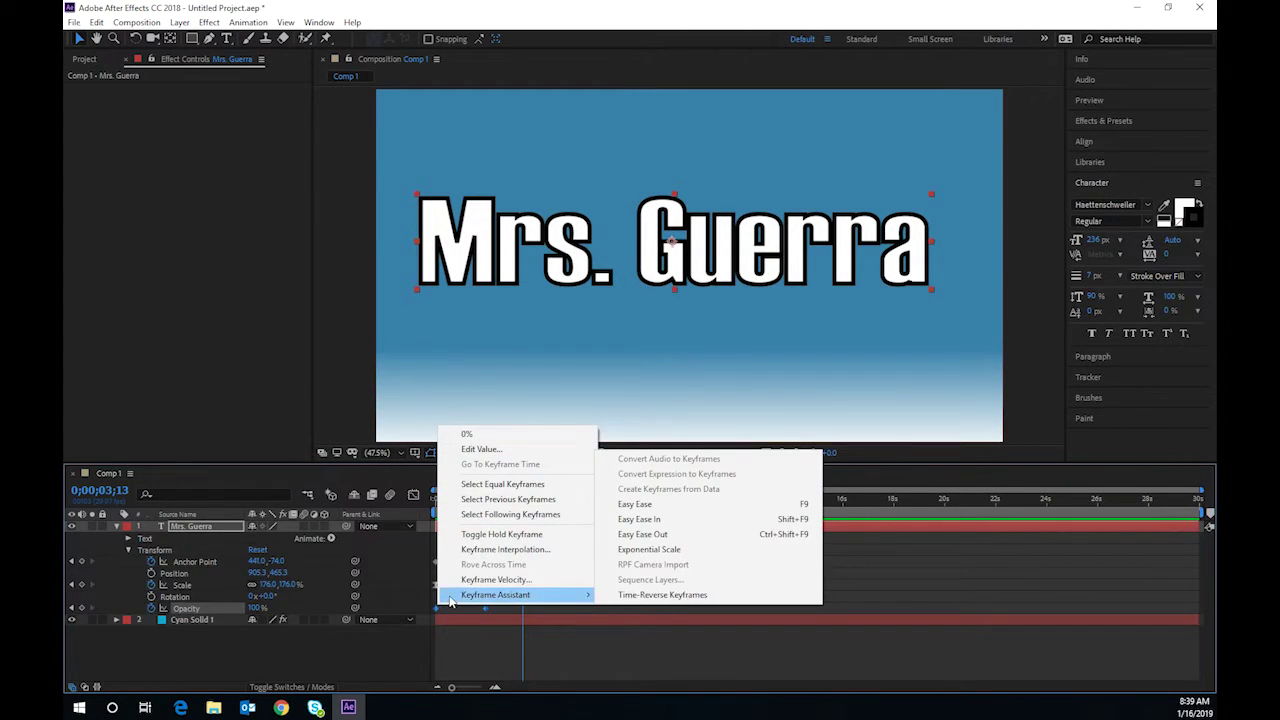
click(722, 508)
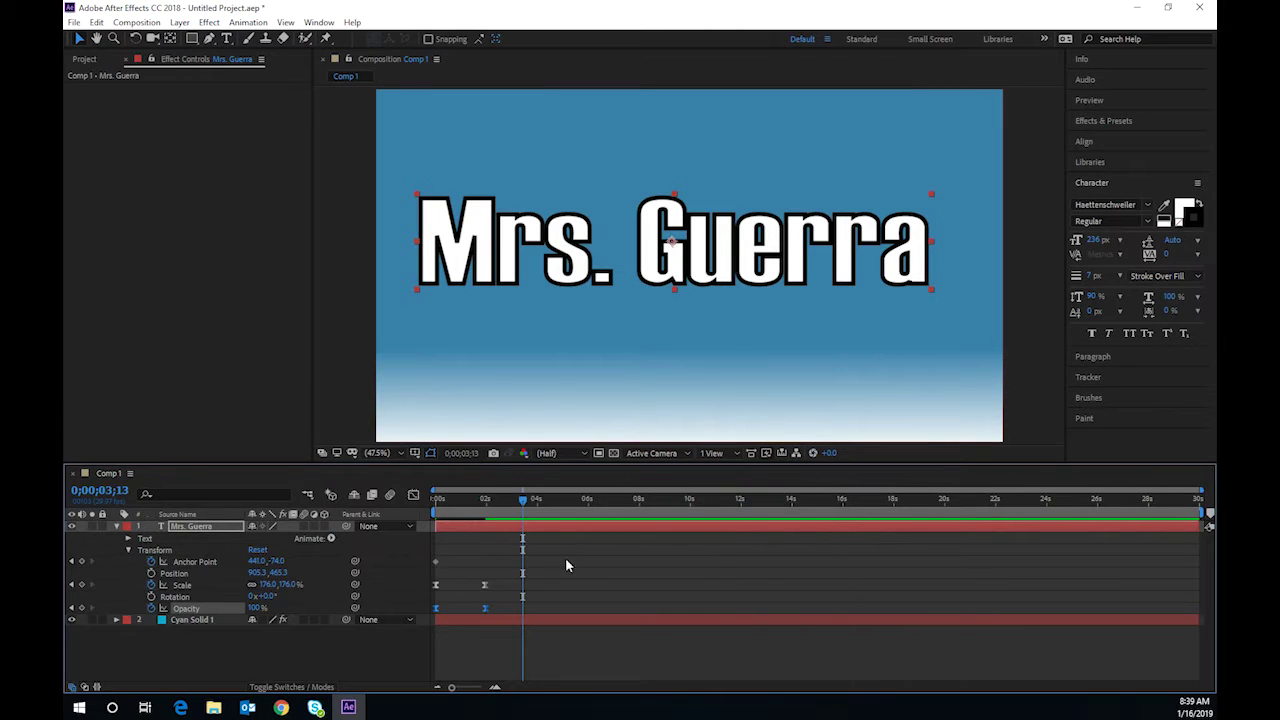
drag(522, 500, 340, 518)
key(space)
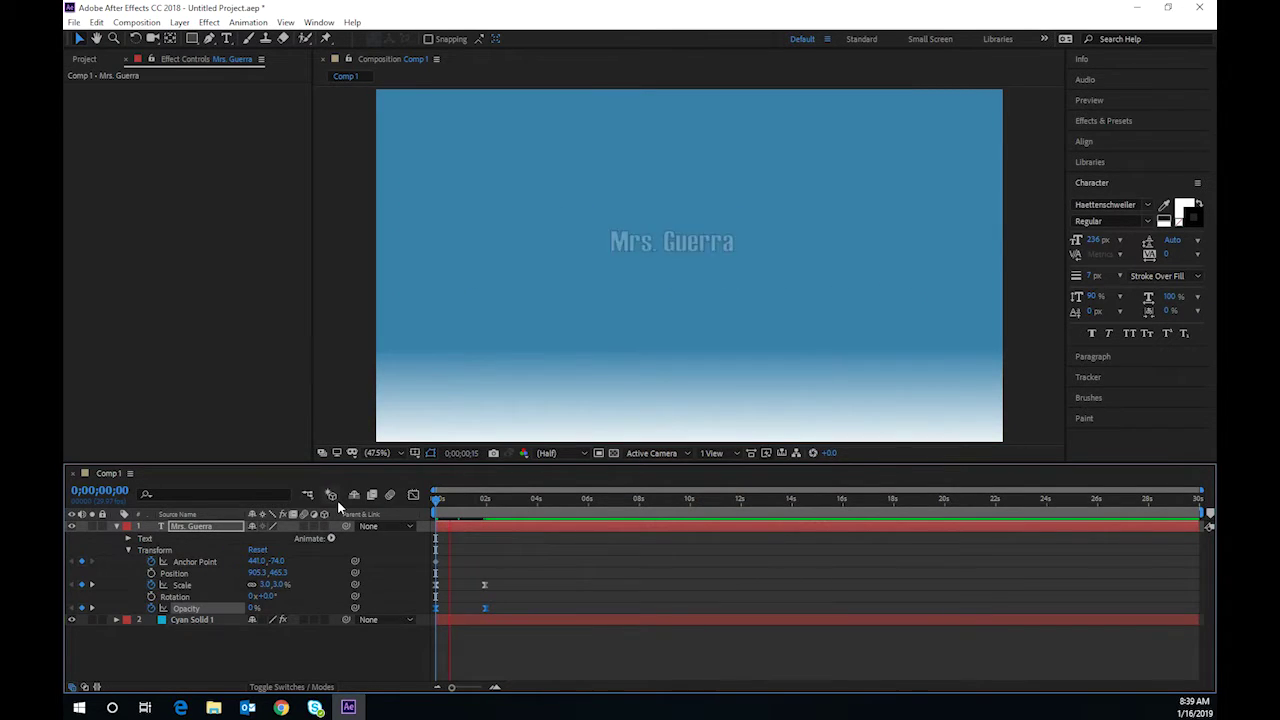
key(space)
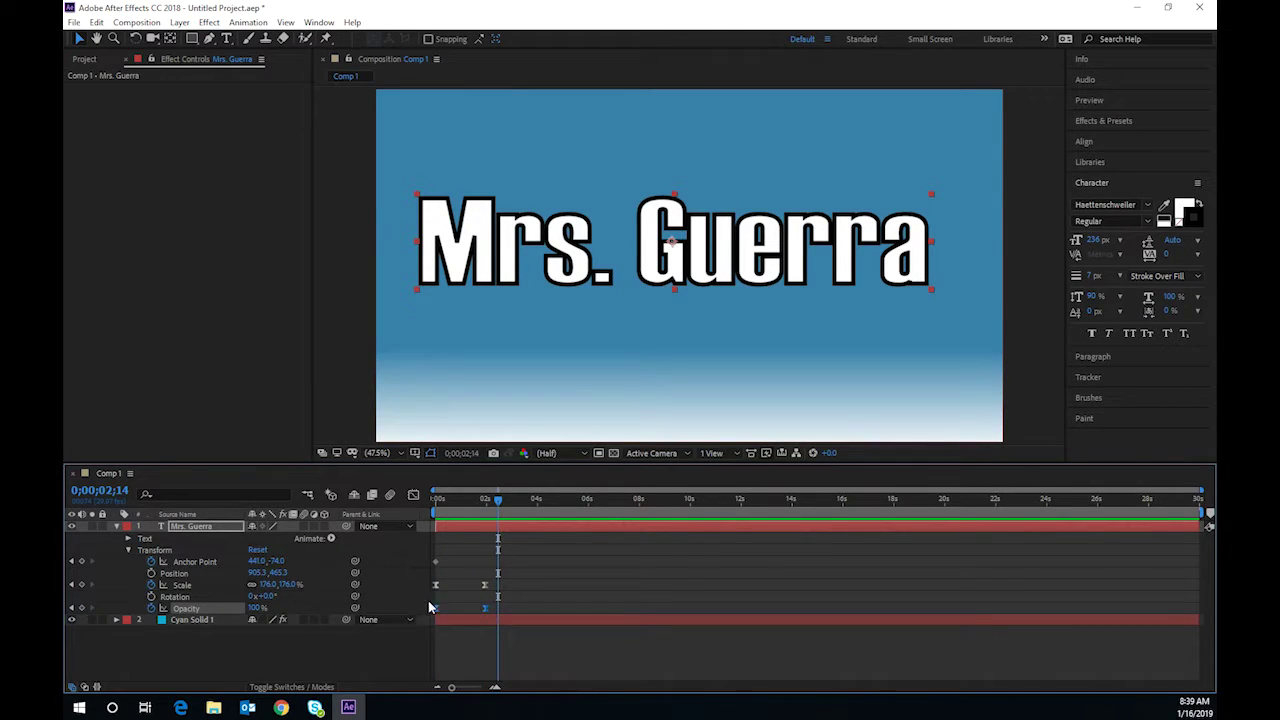
Set the outgoing velocity of both opacity keyframes to 24 percent/sec
right_click(486, 610)
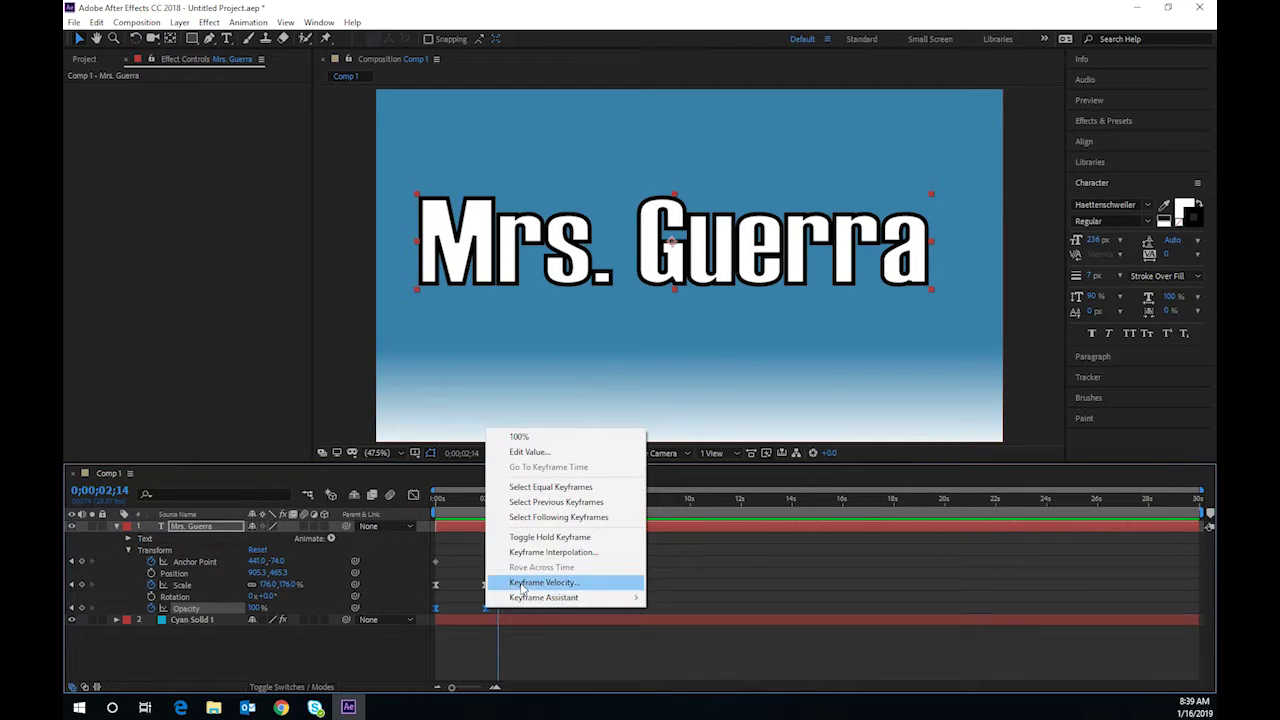
click(520, 582)
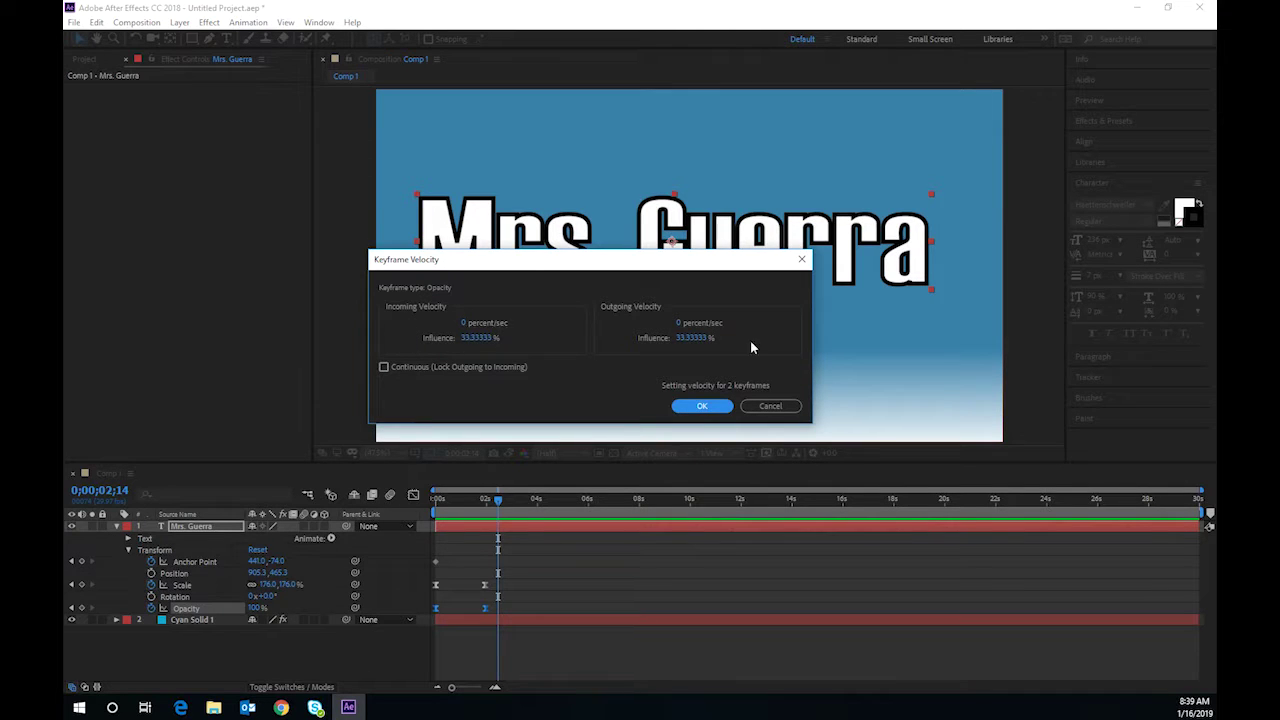
click(677, 324)
text(23)
drag(697, 322, 700, 323)
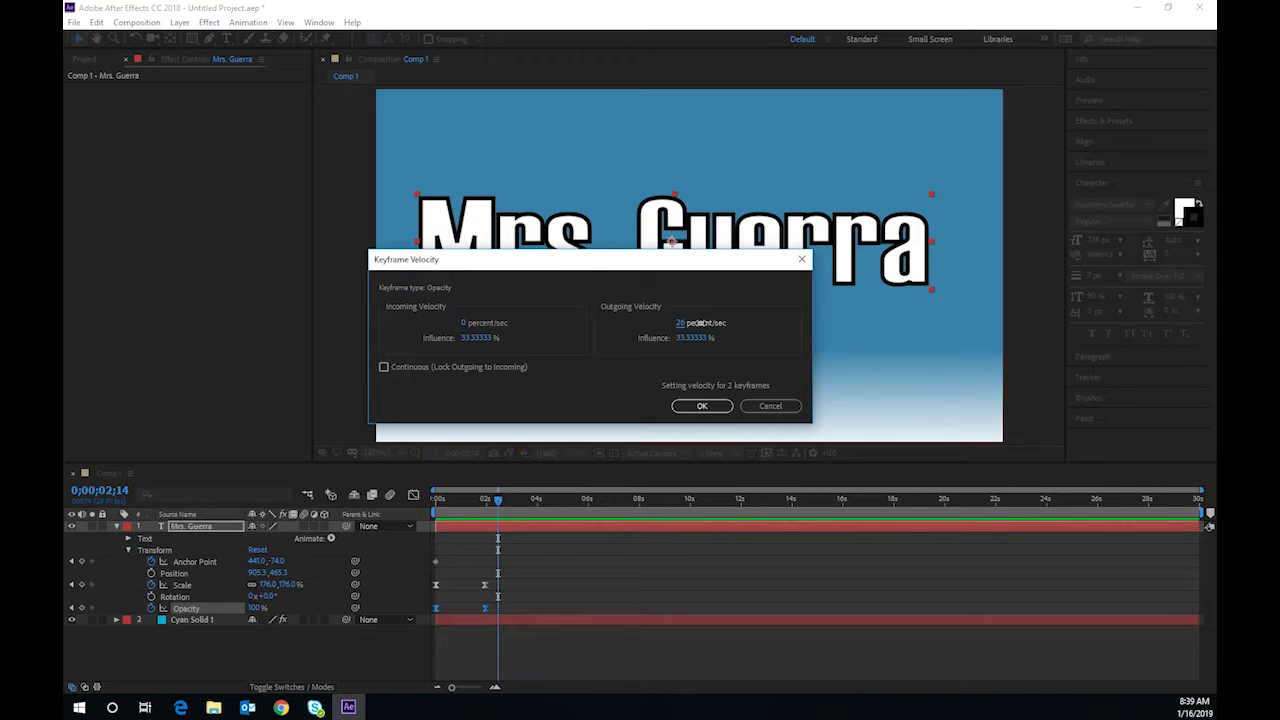
click(702, 406)
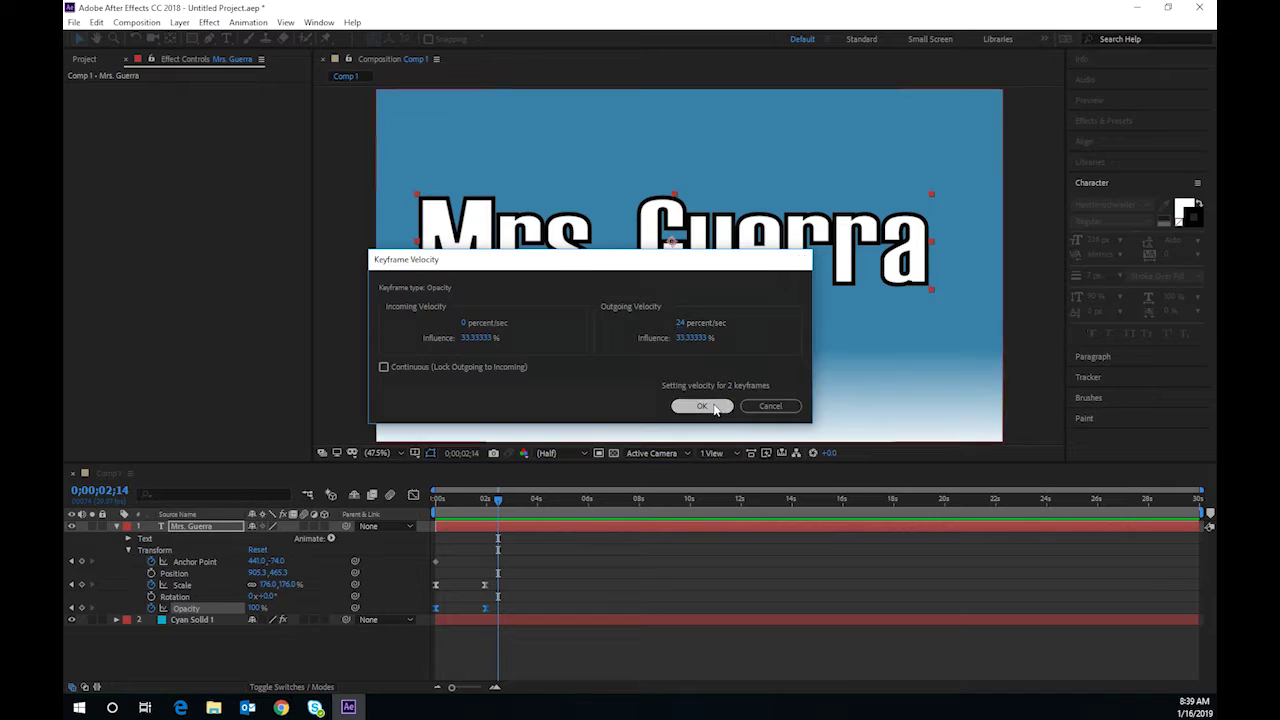
Play the name text's combined scale and fade-in animation twice from the start of the composition
drag(502, 507, 349, 527)
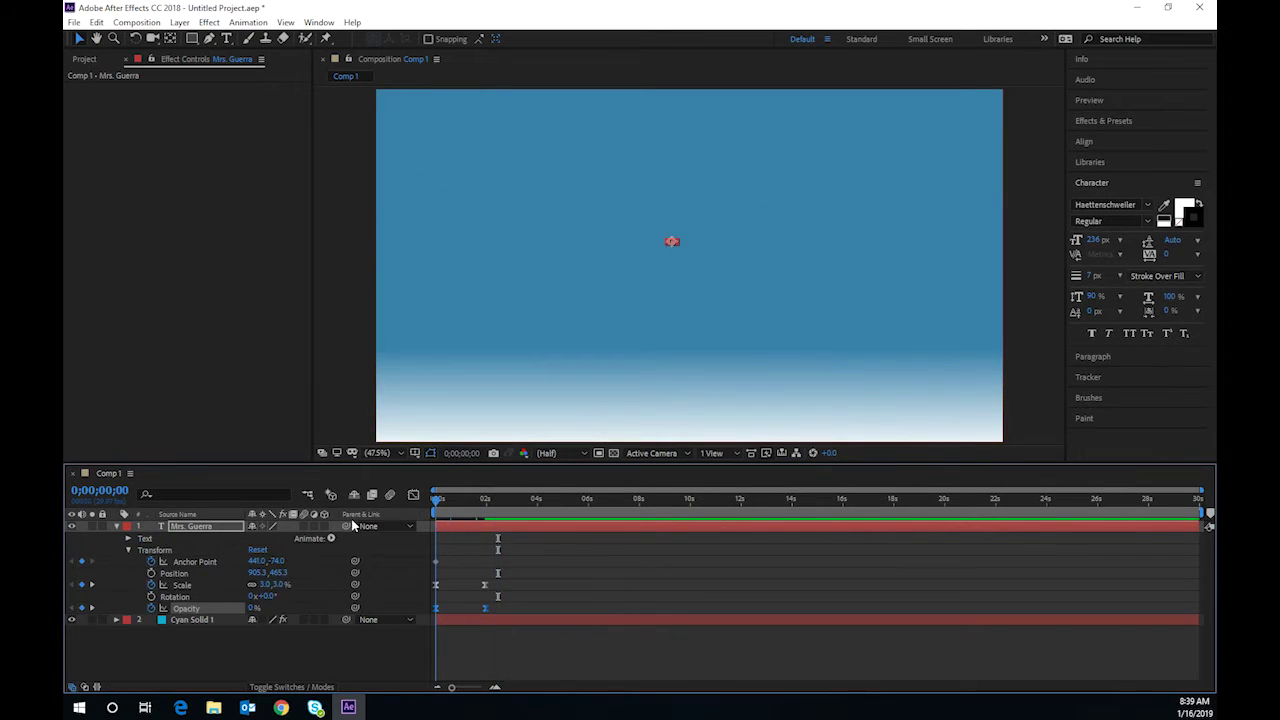
key(space)
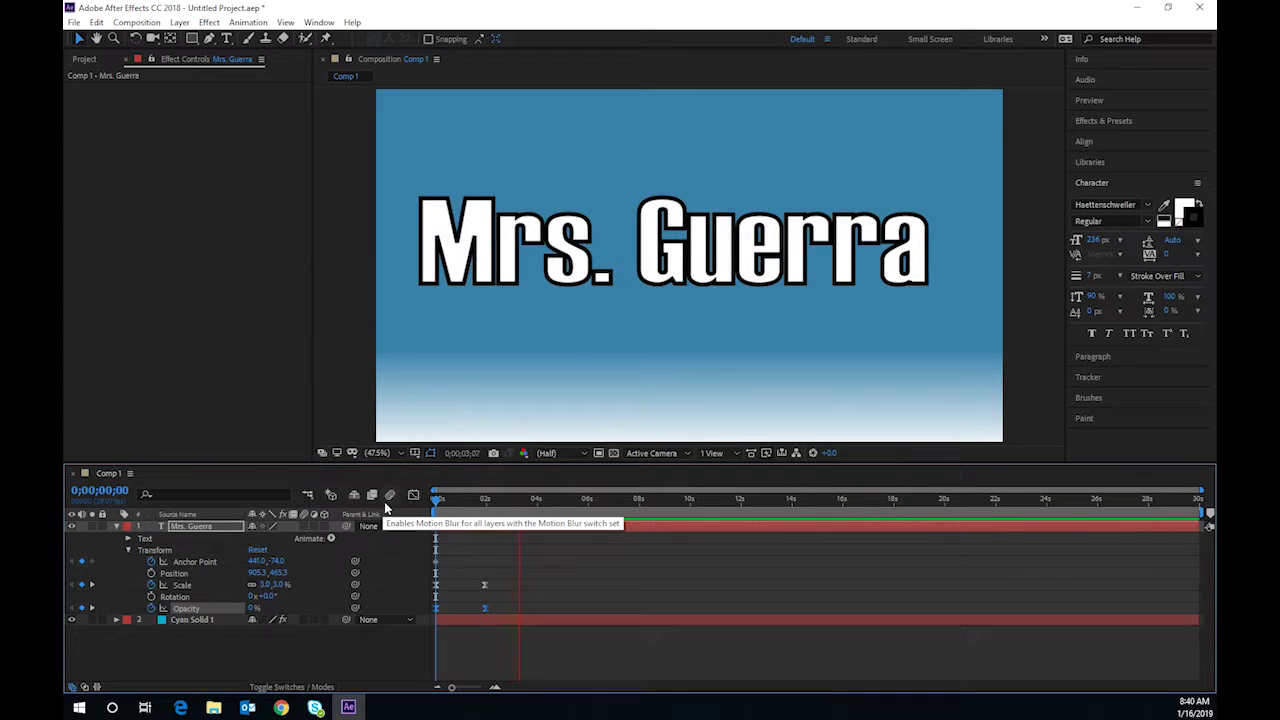
key(space)
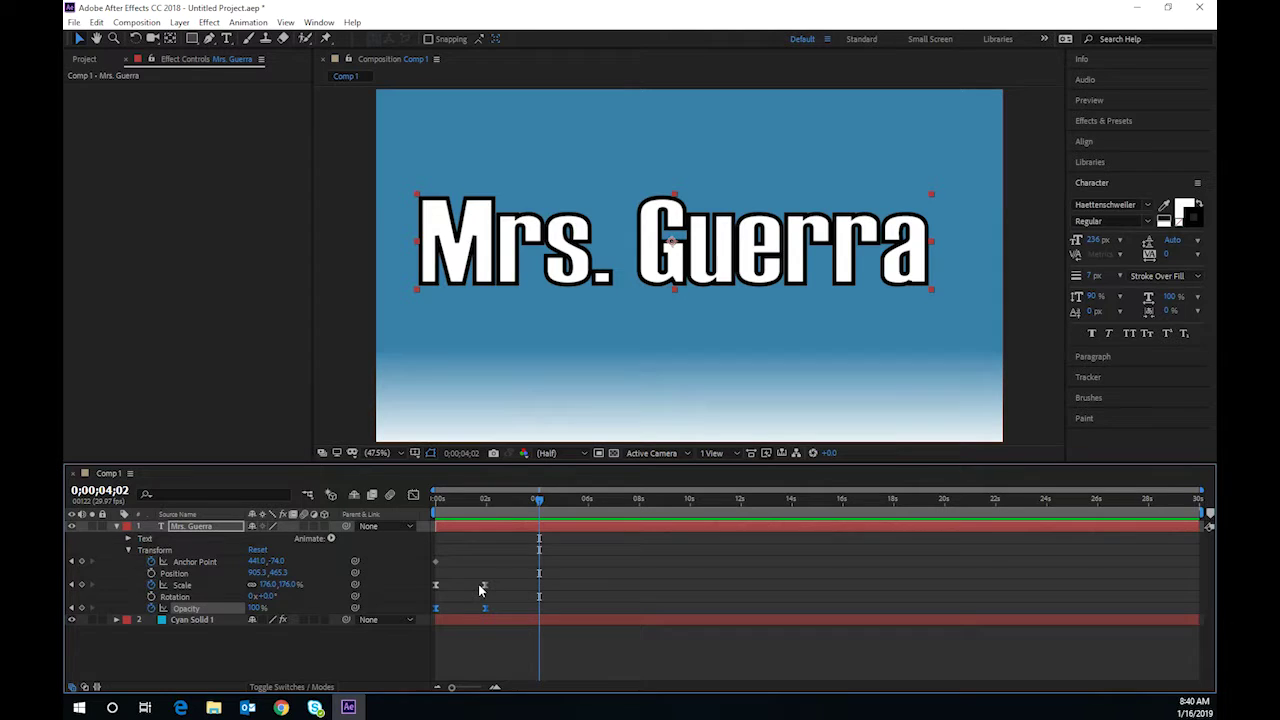
drag(540, 499, 436, 499)
key(space)
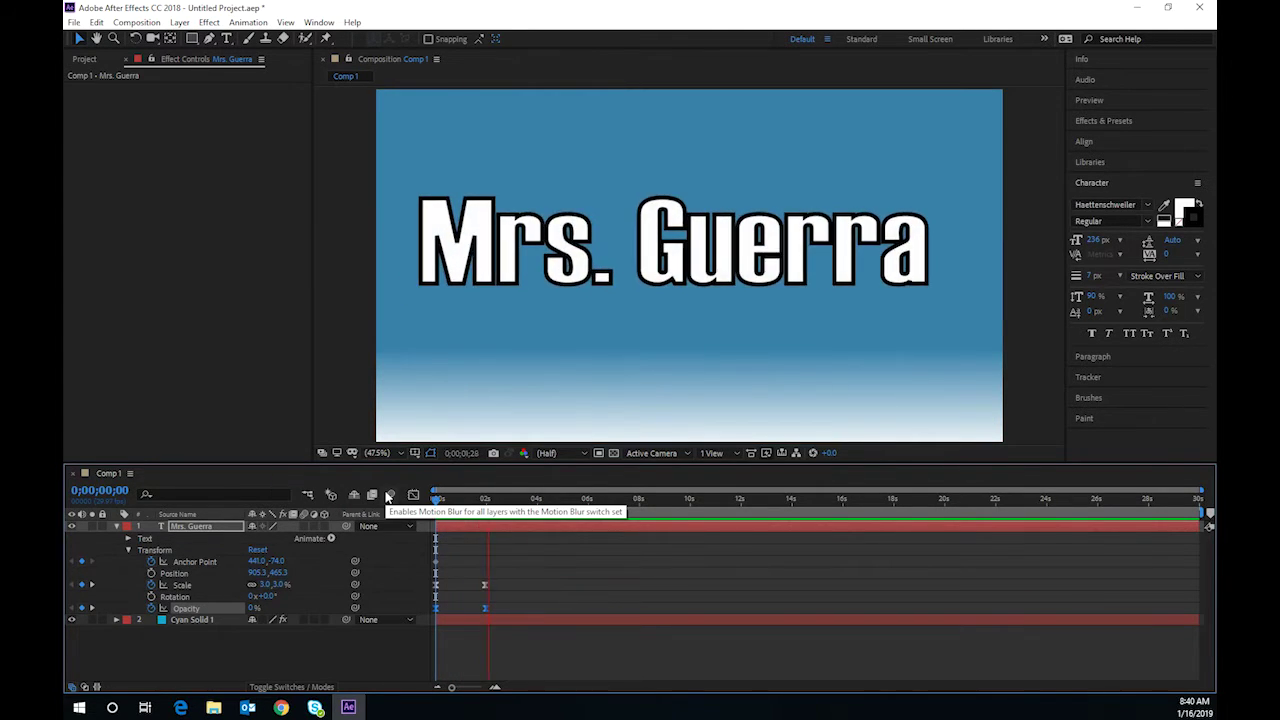
key(space)
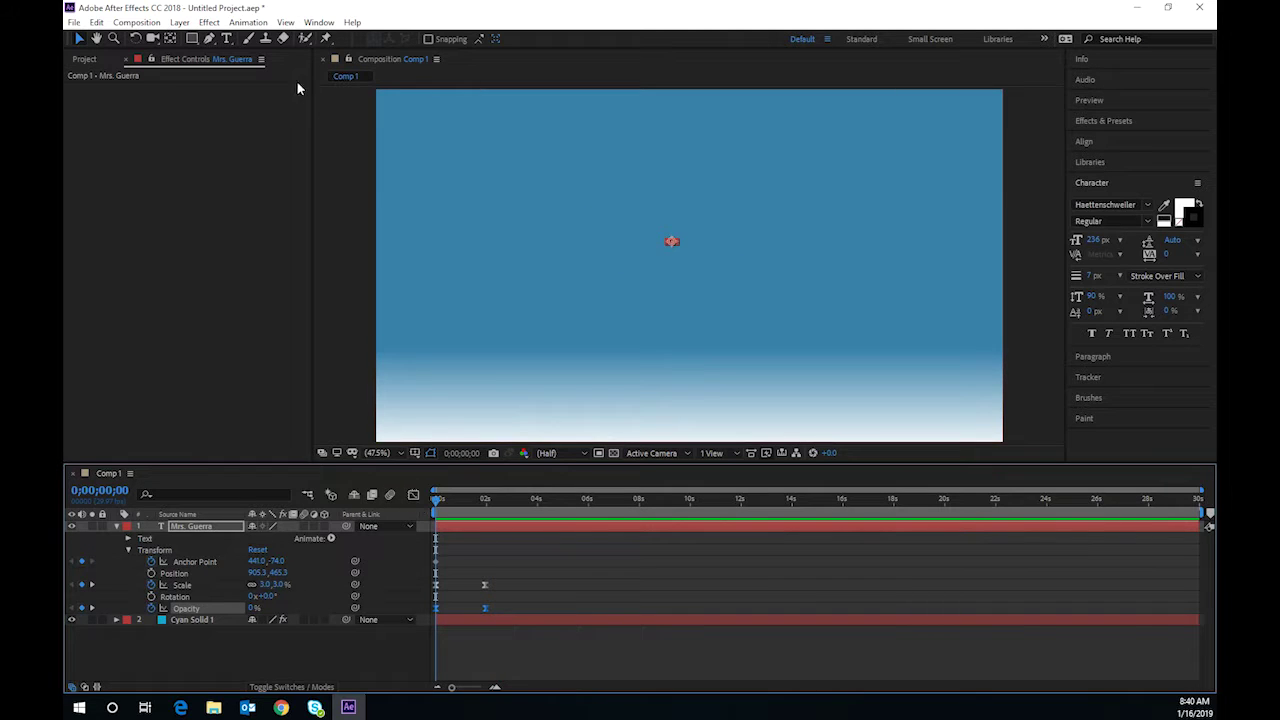
click(205, 22)
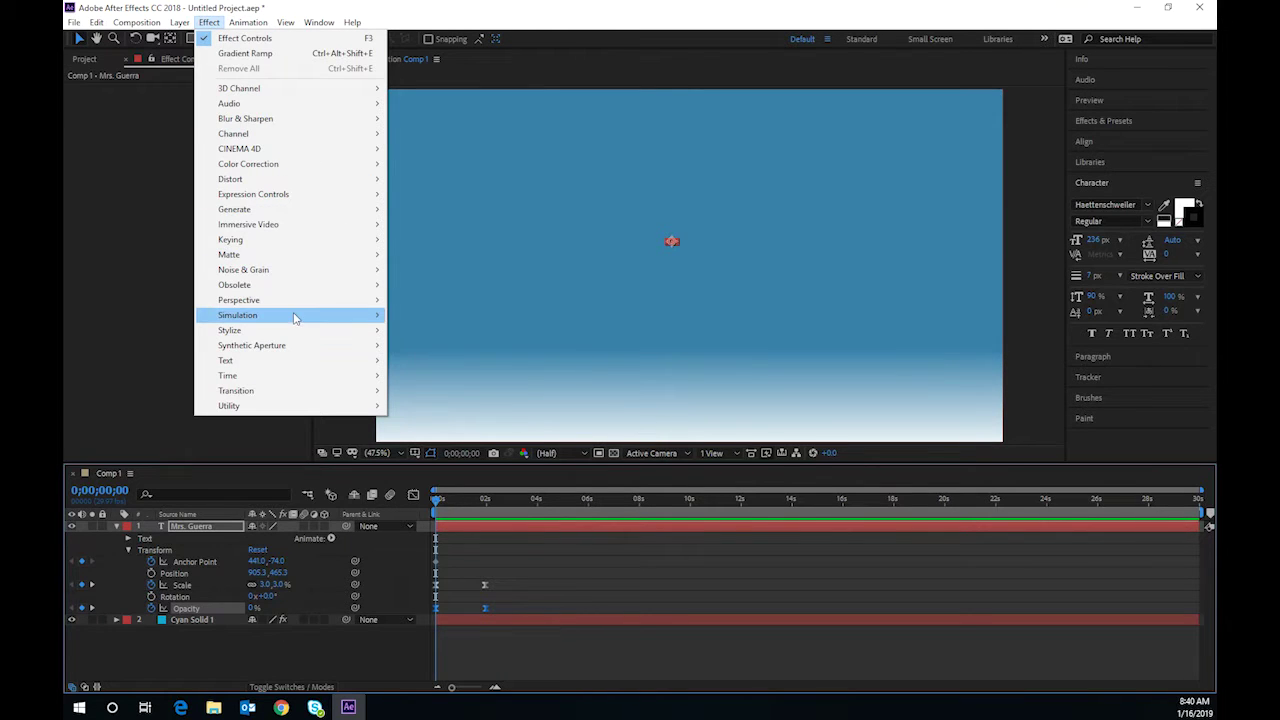
mouse_move(296, 318)
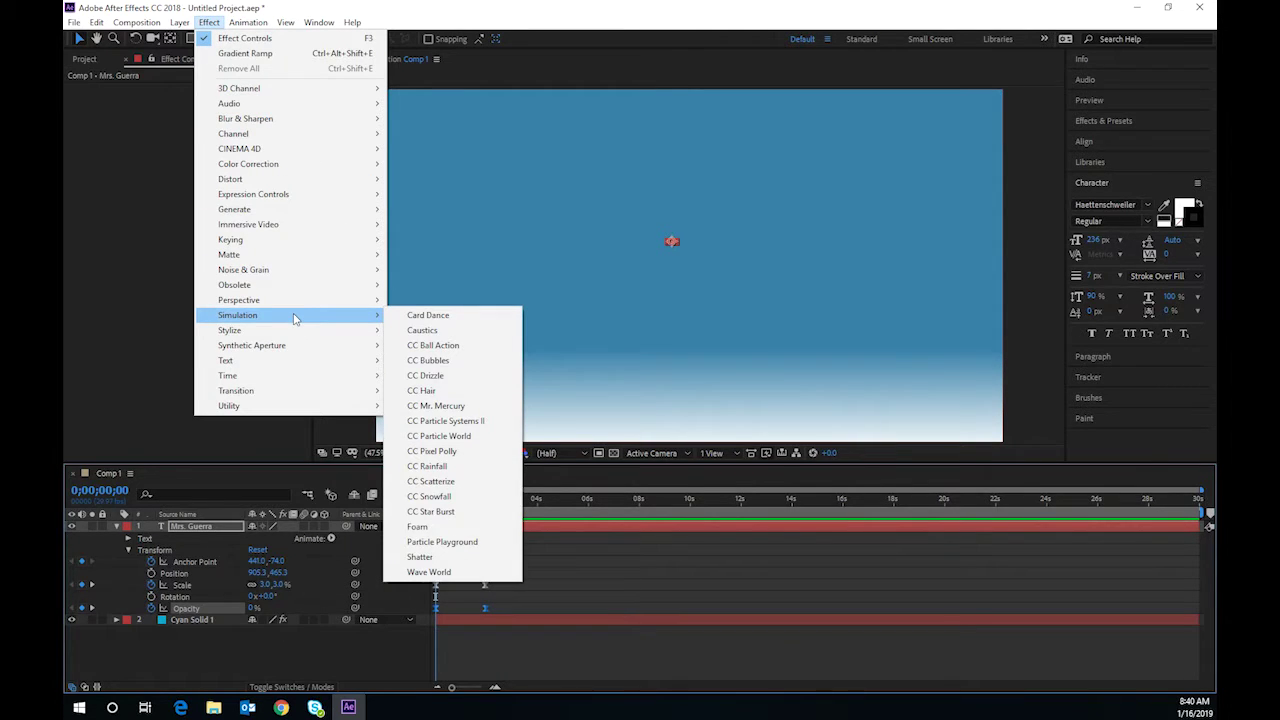
mouse_move(305, 363)
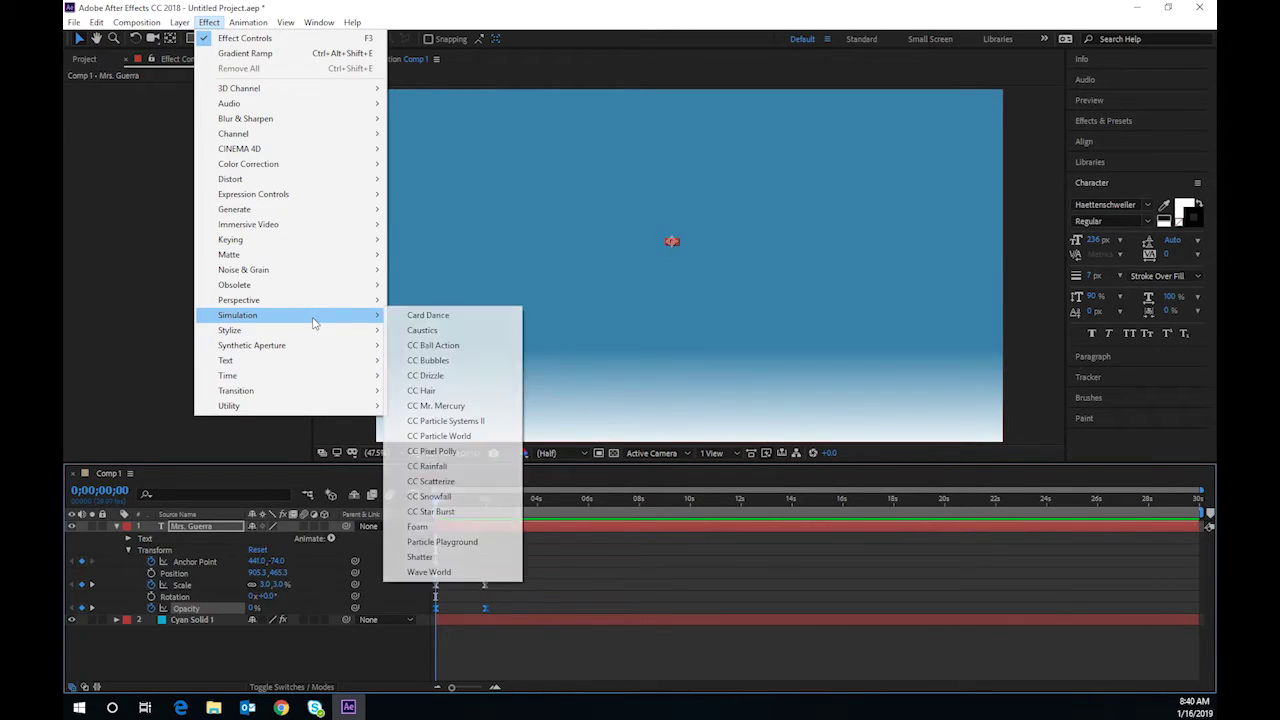
mouse_move(323, 261)
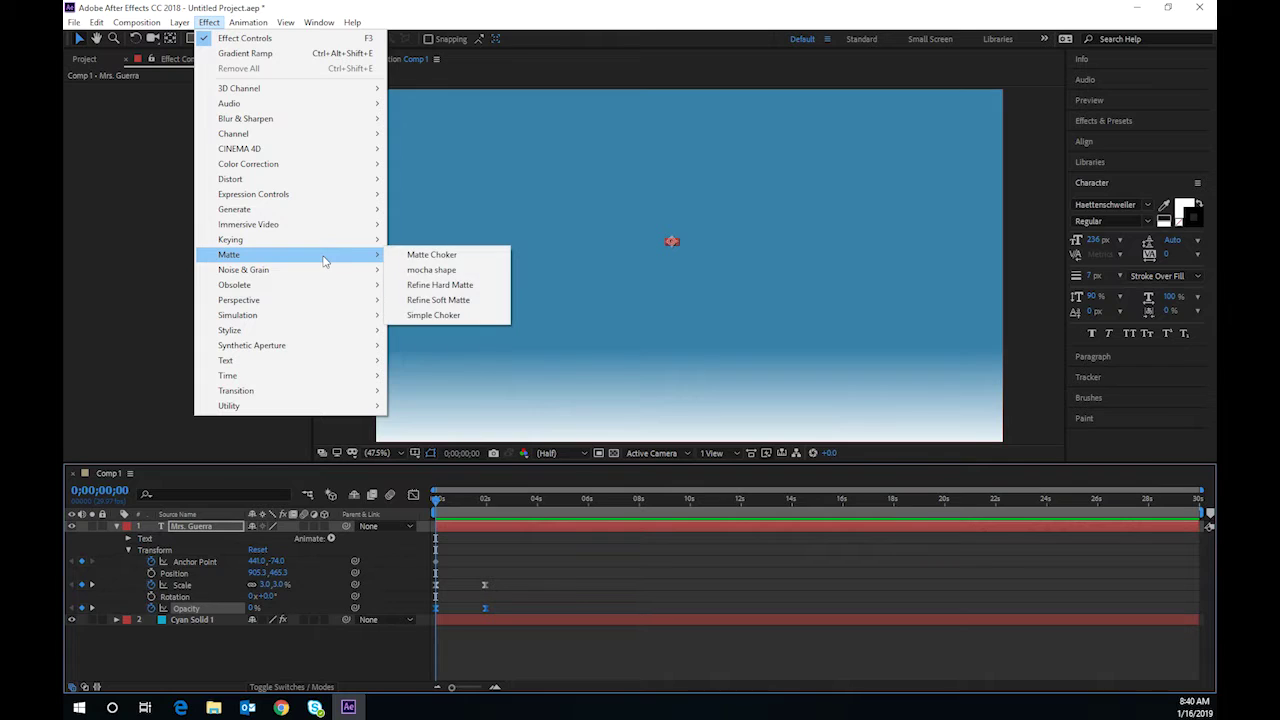
mouse_move(188, 24)
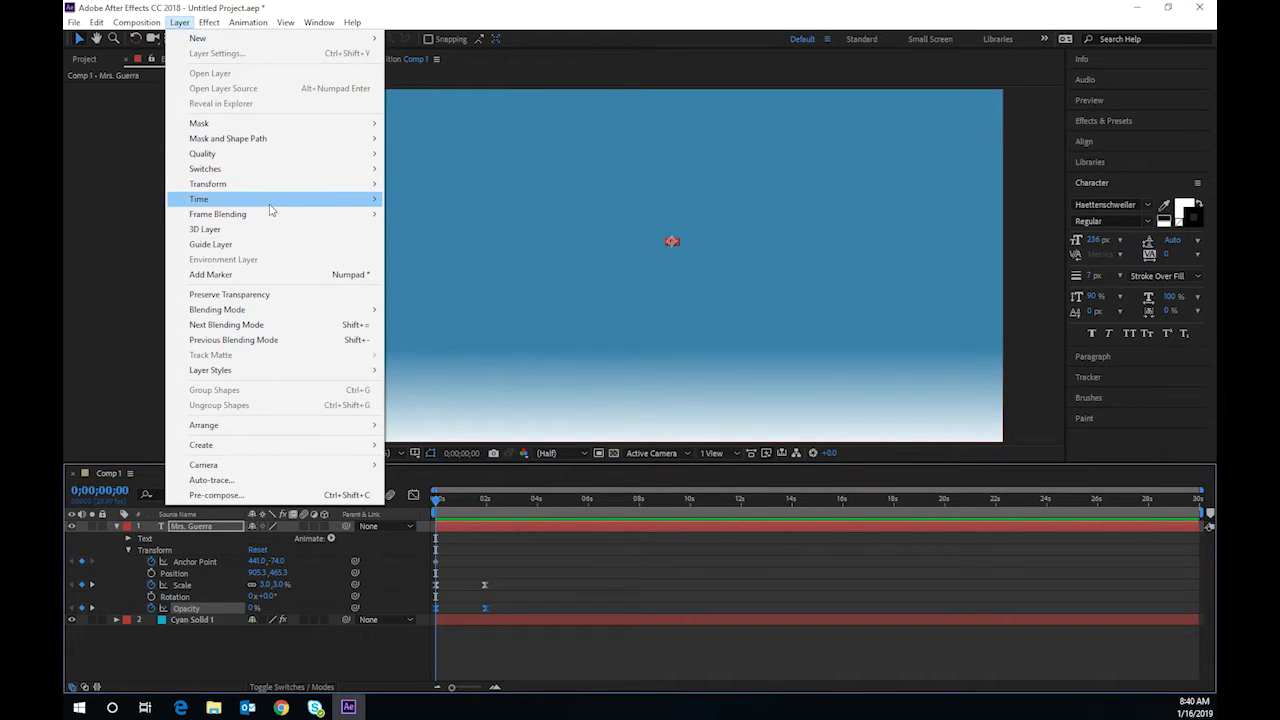
mouse_move(269, 205)
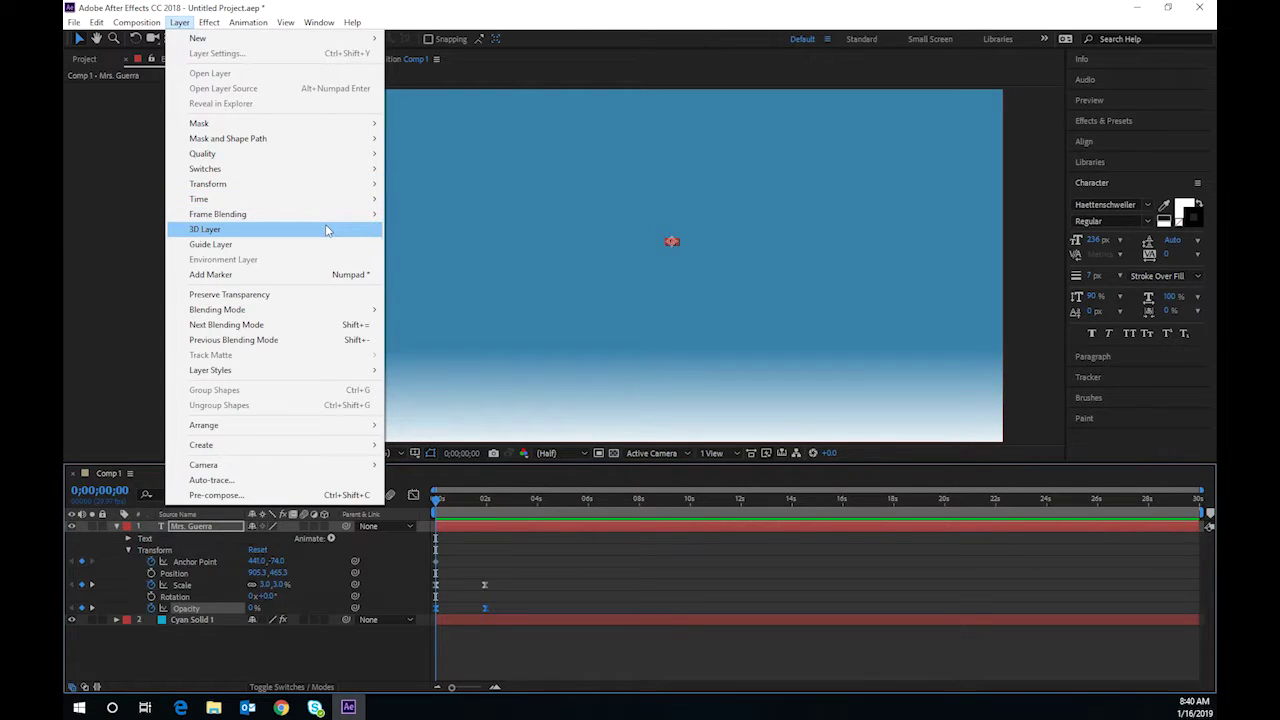
mouse_move(347, 198)
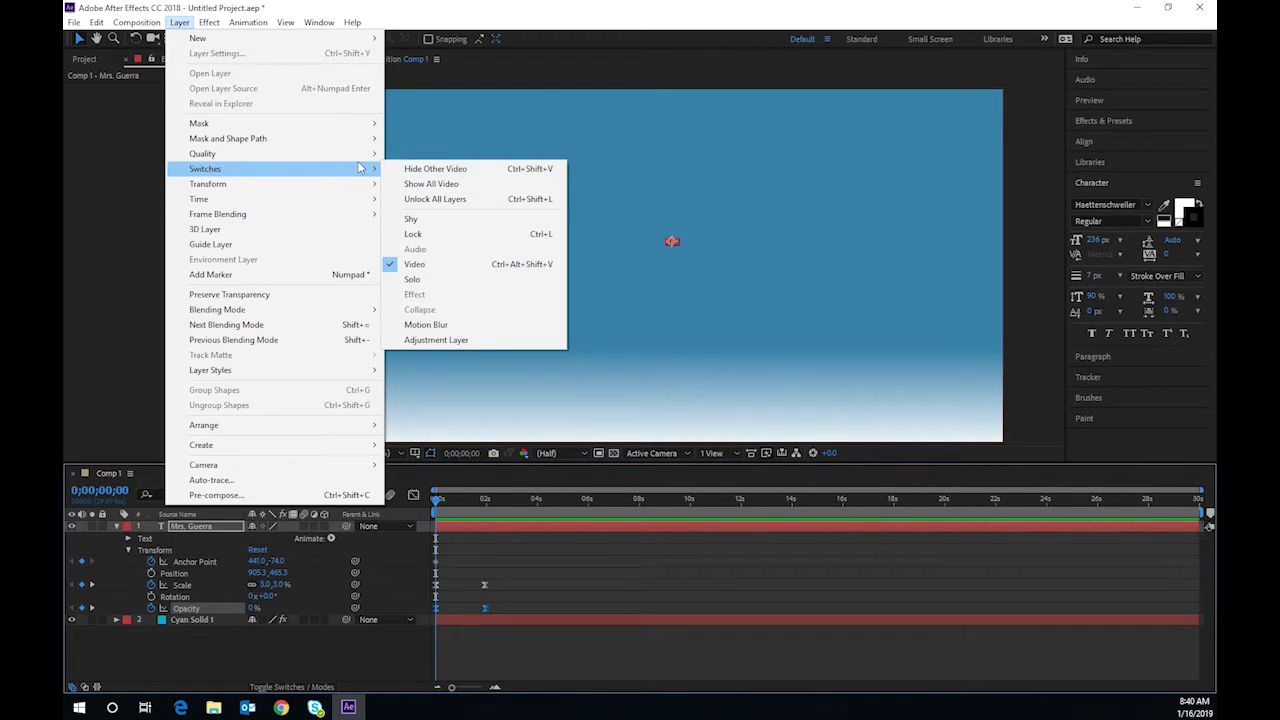
click(348, 232)
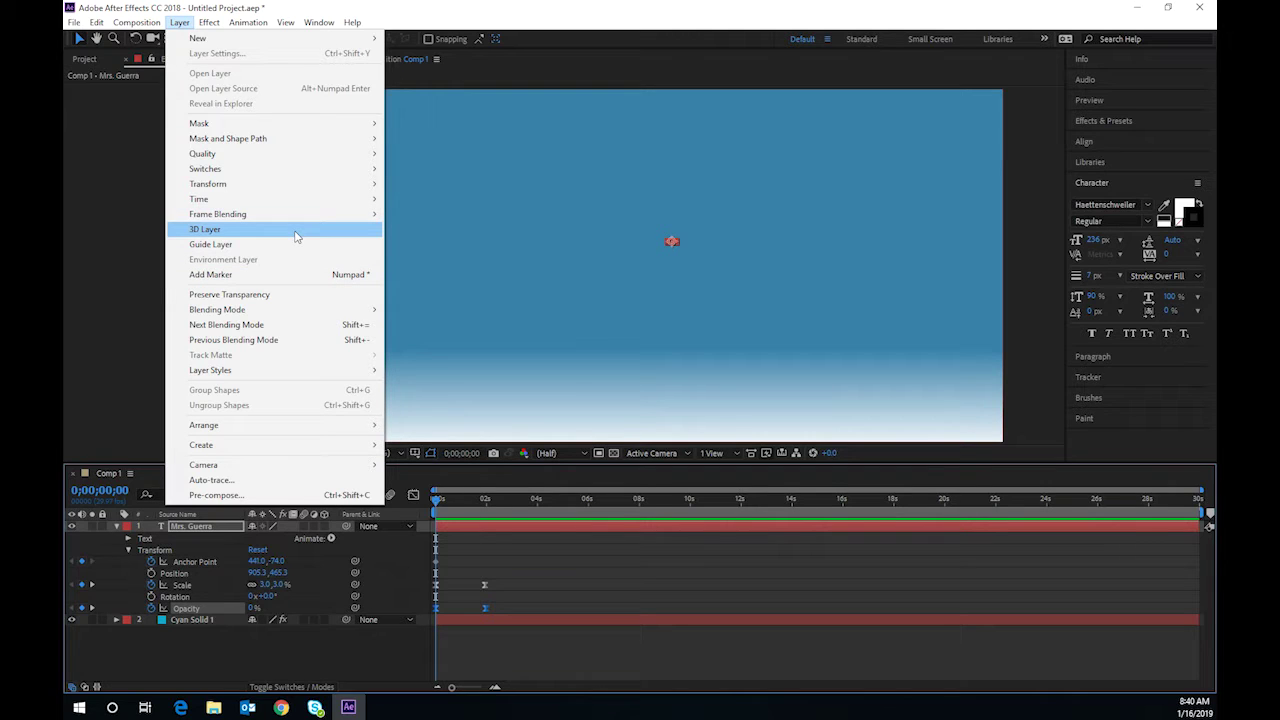
mouse_move(308, 218)
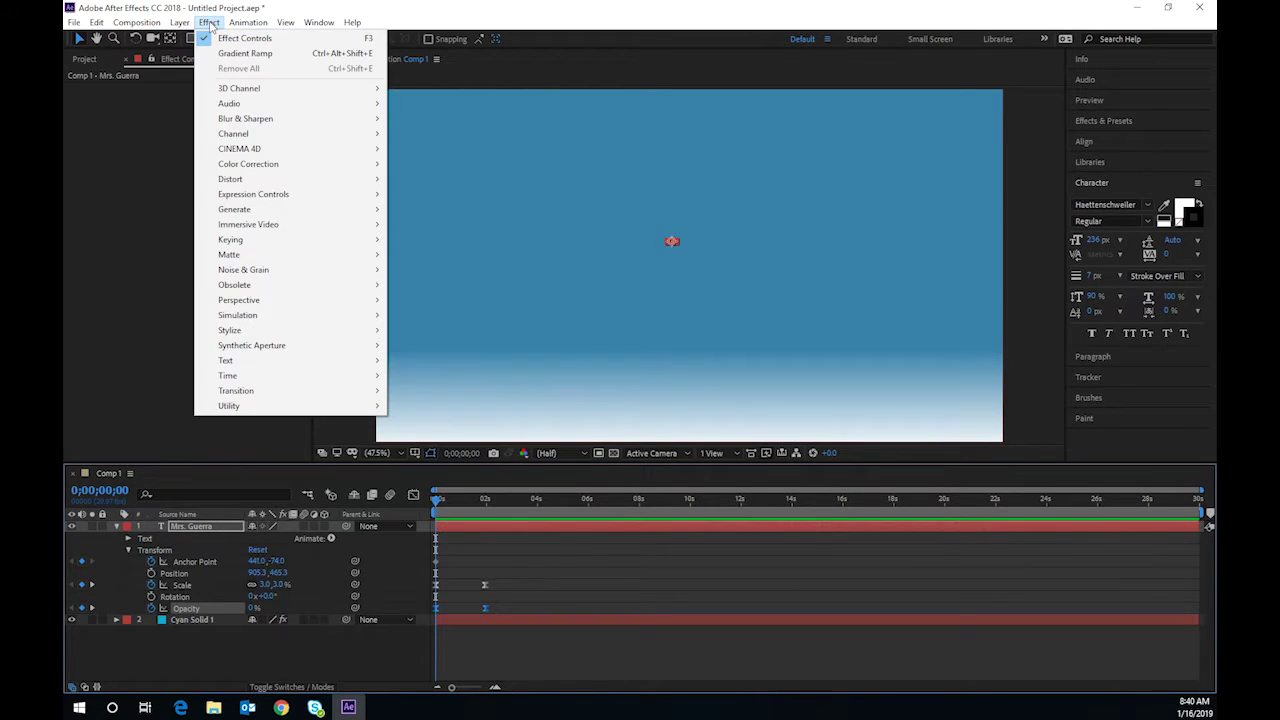
Apply the Drop Shadow perspective effect to the name text layer
mouse_move(279, 118)
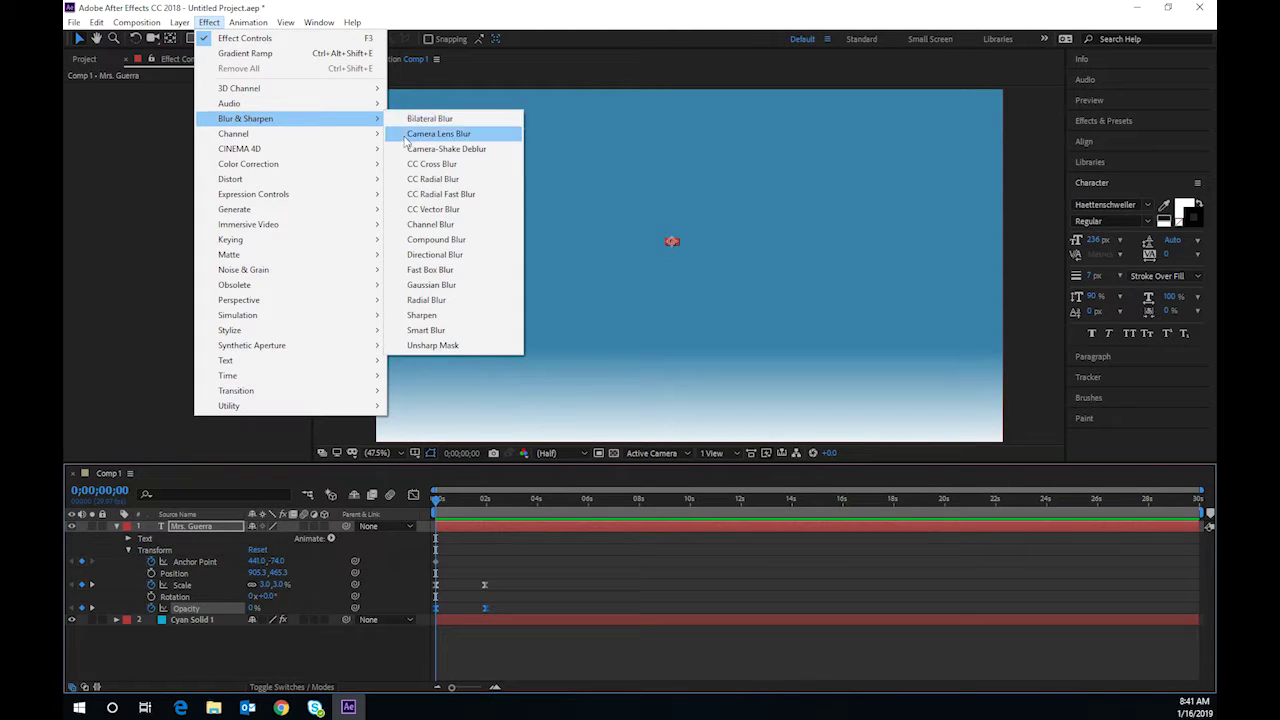
mouse_move(305, 143)
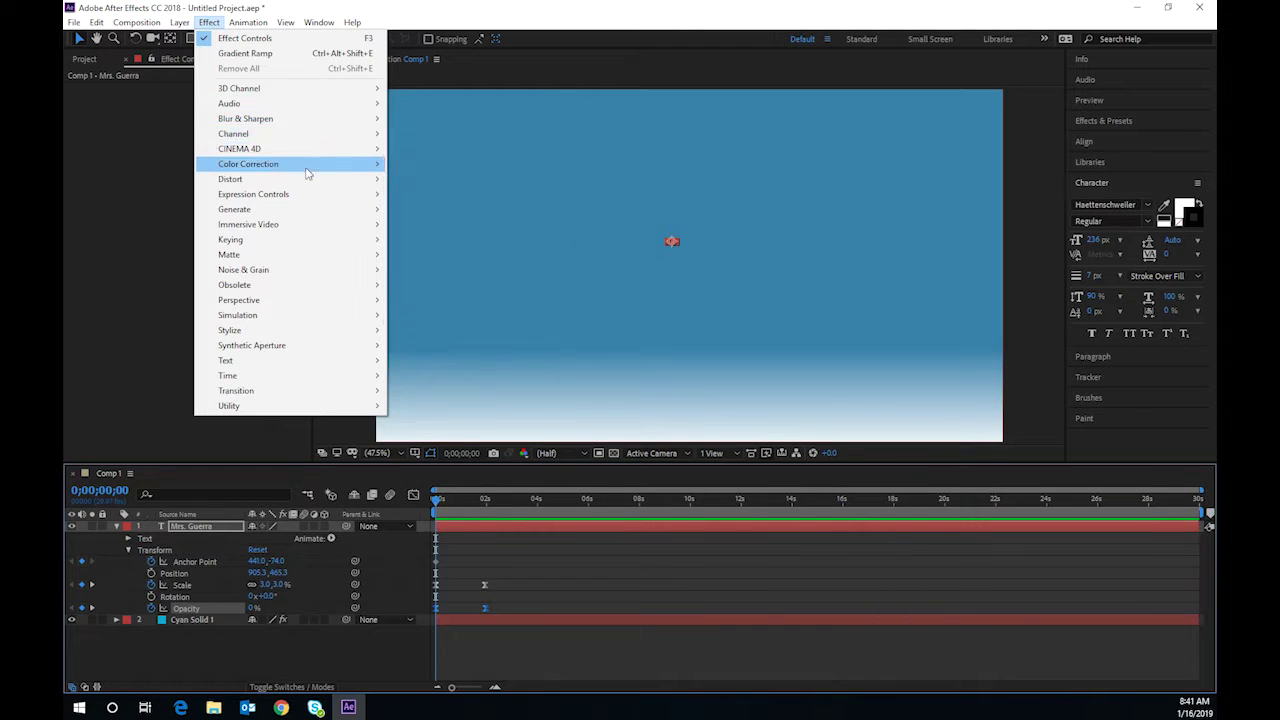
mouse_move(314, 179)
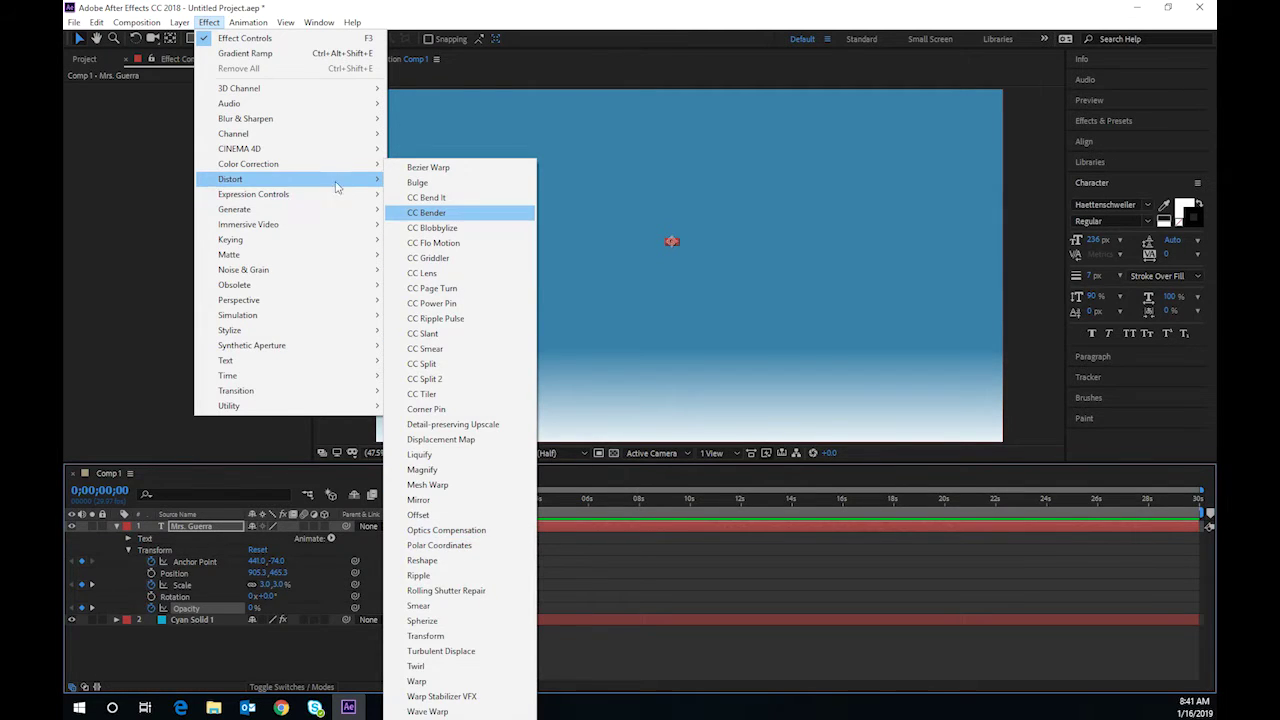
mouse_move(343, 196)
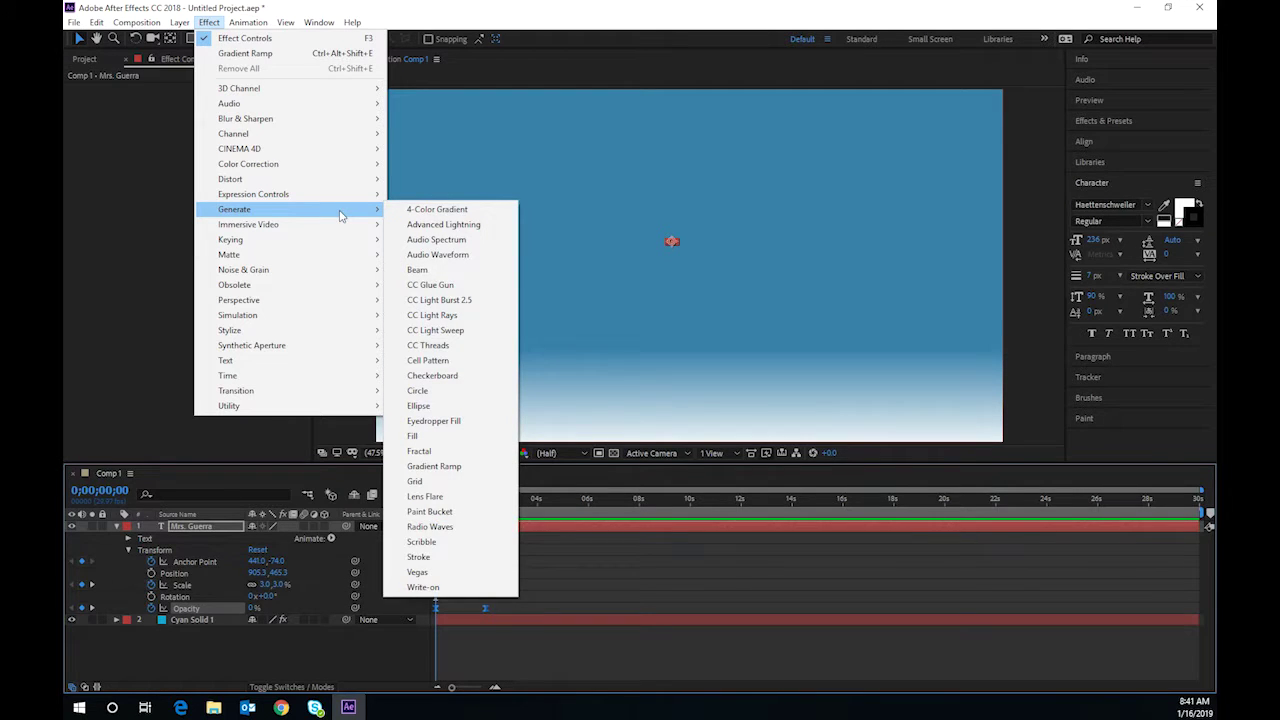
mouse_move(337, 231)
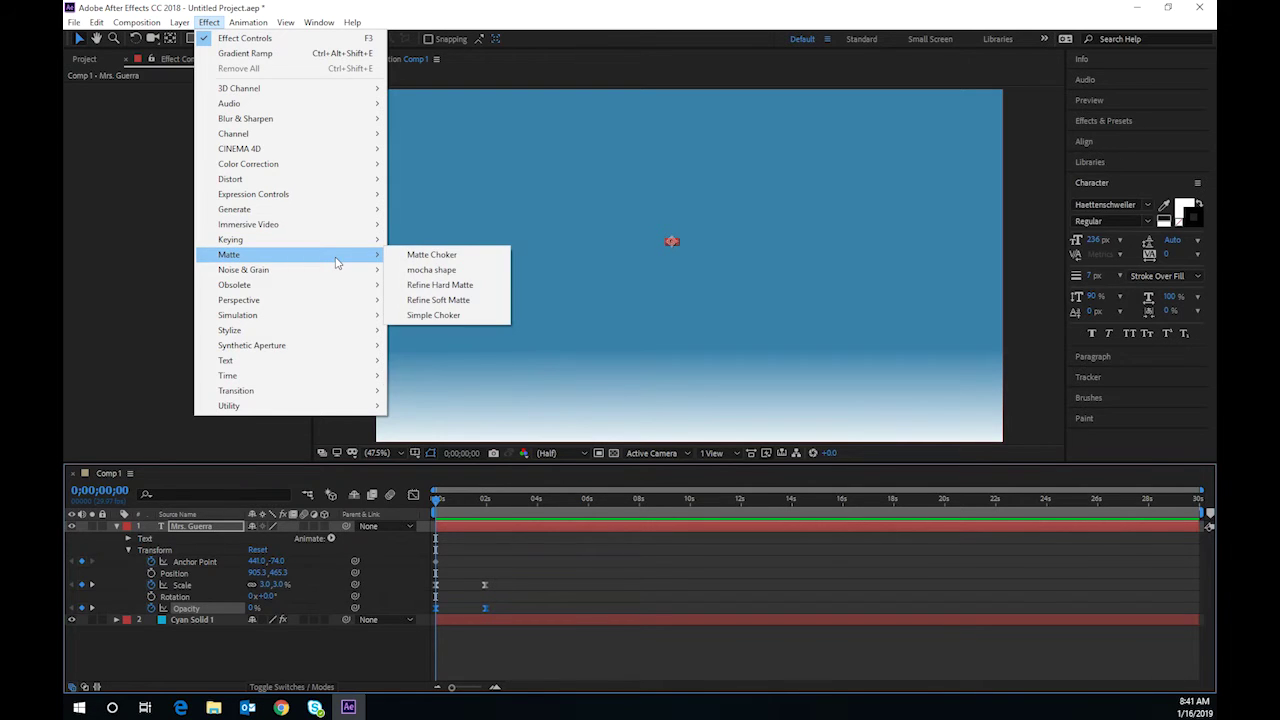
mouse_move(330, 279)
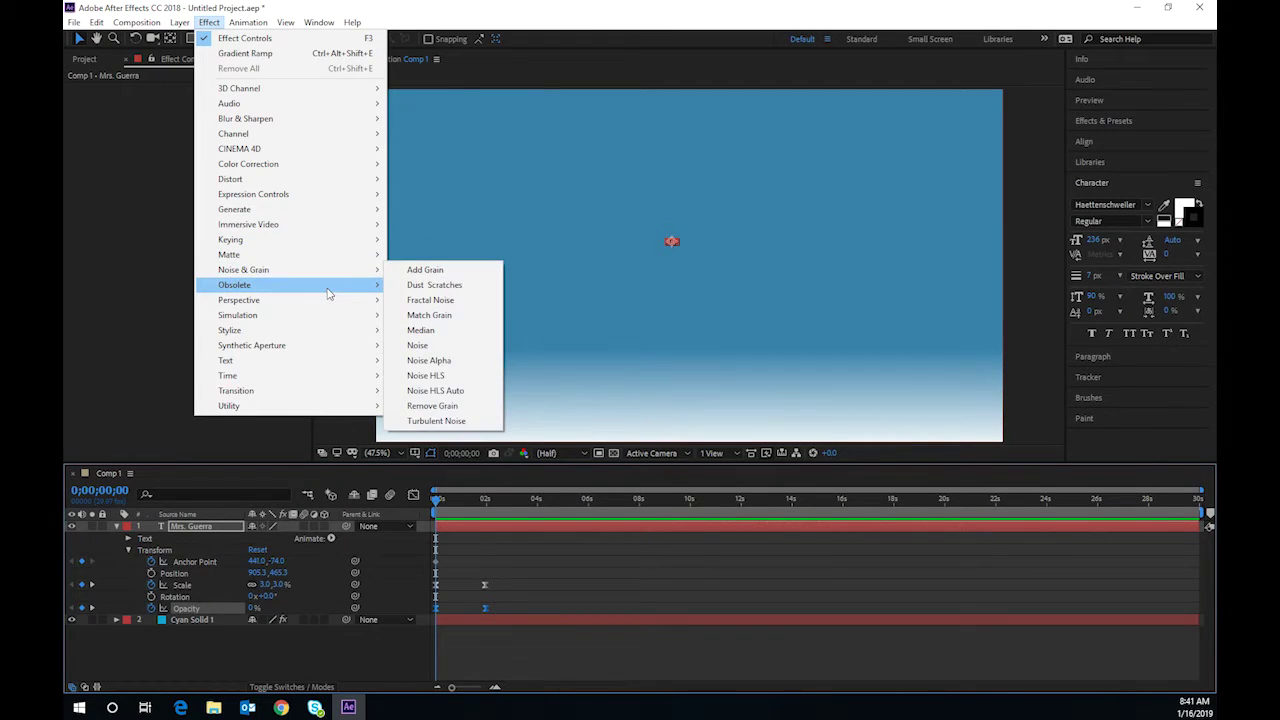
mouse_move(319, 309)
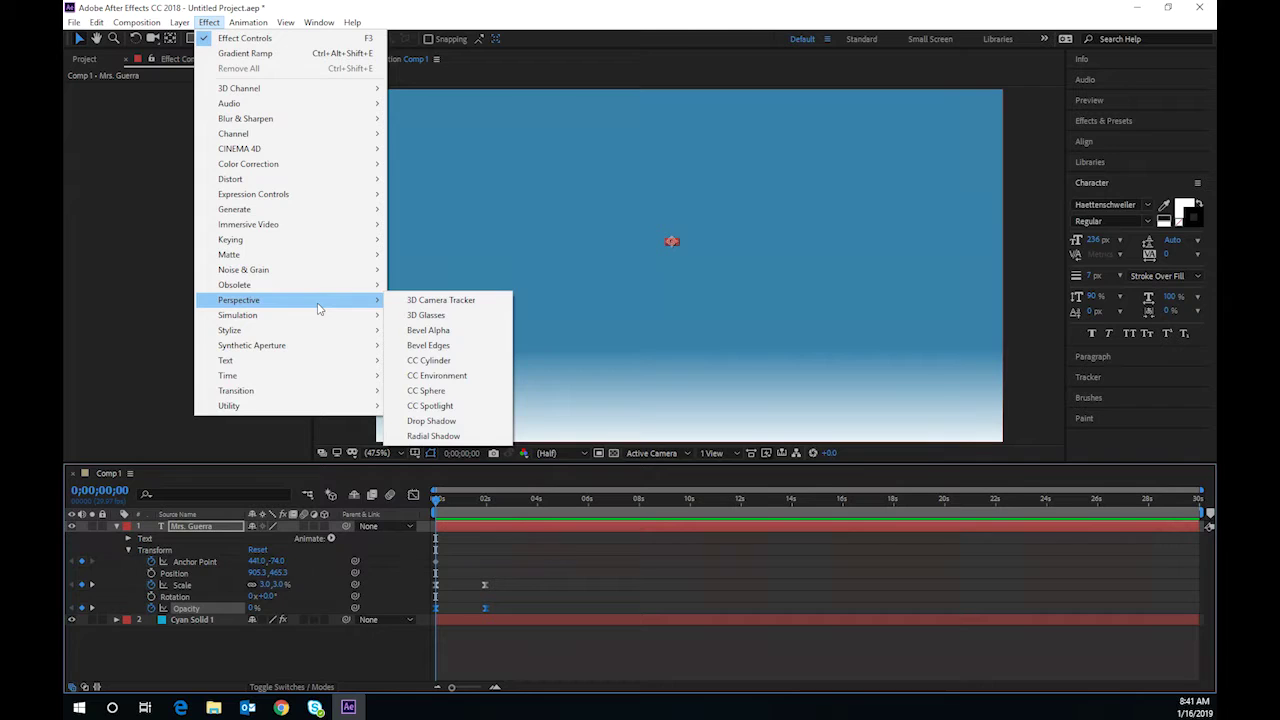
click(444, 424)
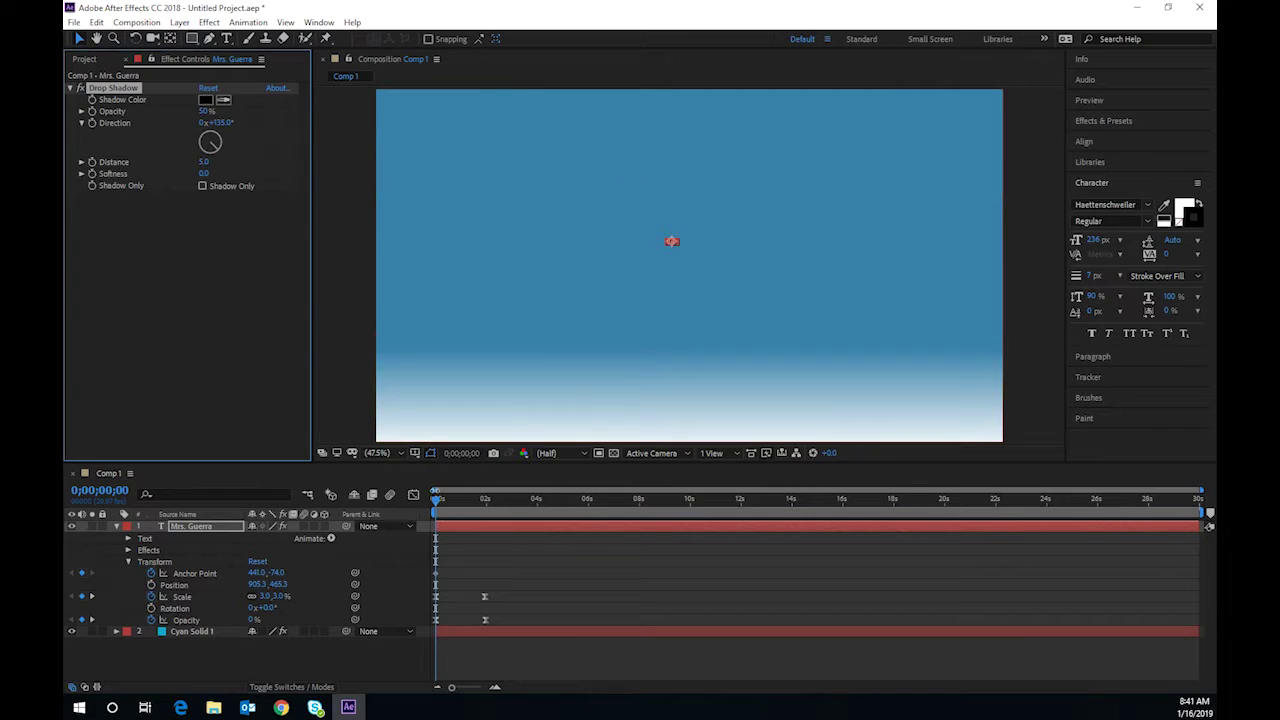
With the text shown at 0;00;01;10, set its drop shadow to 100% opacity, 136° direction, distance 14 and softness 53
drag(442, 510, 471, 512)
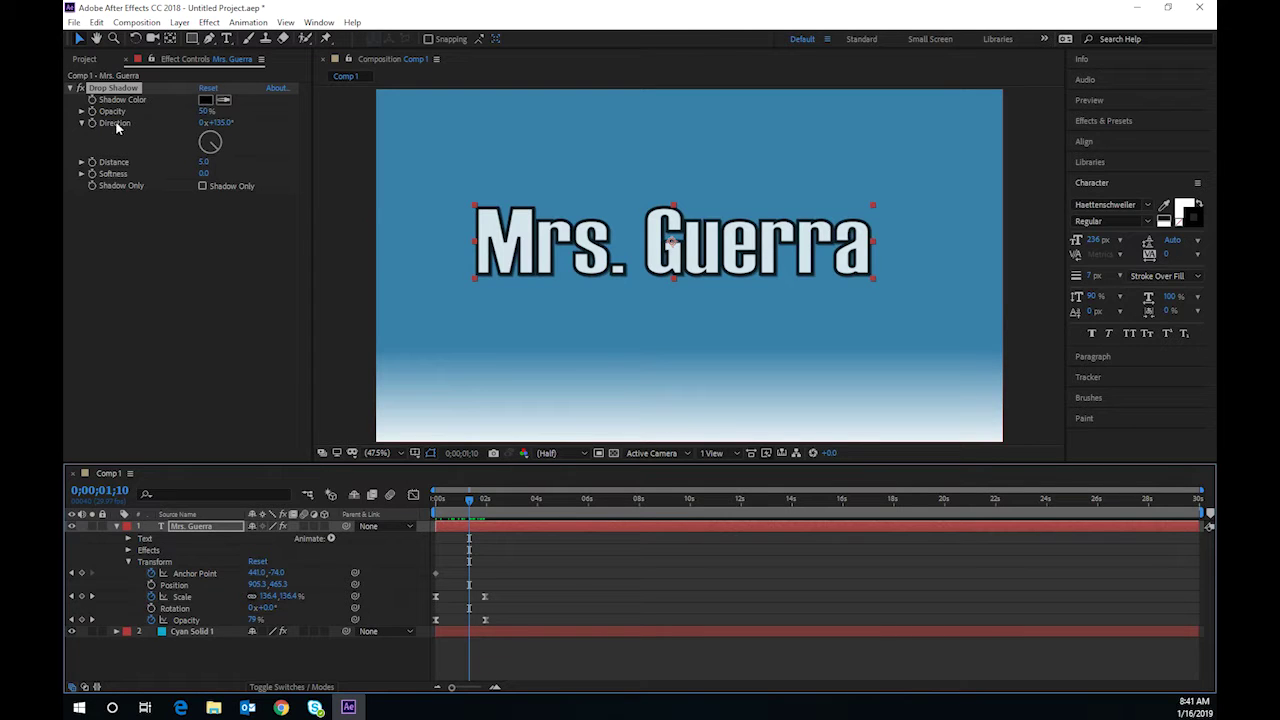
drag(205, 112, 314, 122)
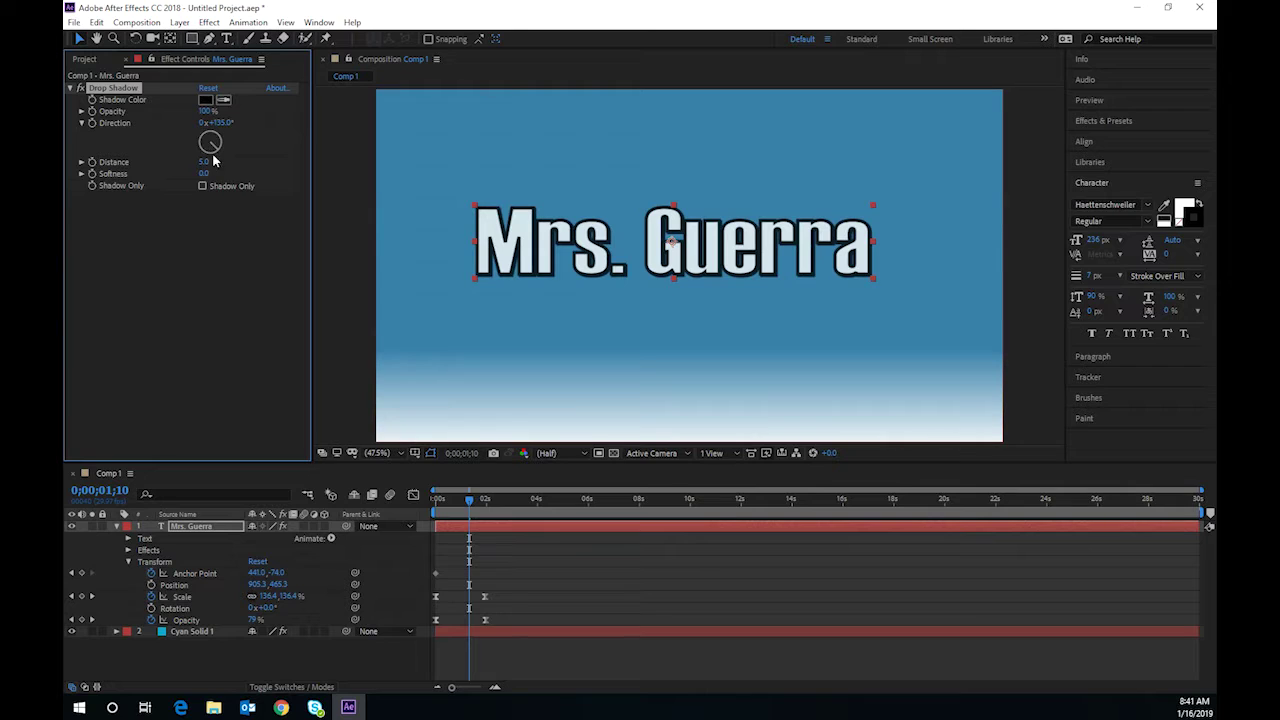
mouse_move(215, 146)
mouse_down()
mouse_move(228, 146)
mouse_move(219, 168)
mouse_up()
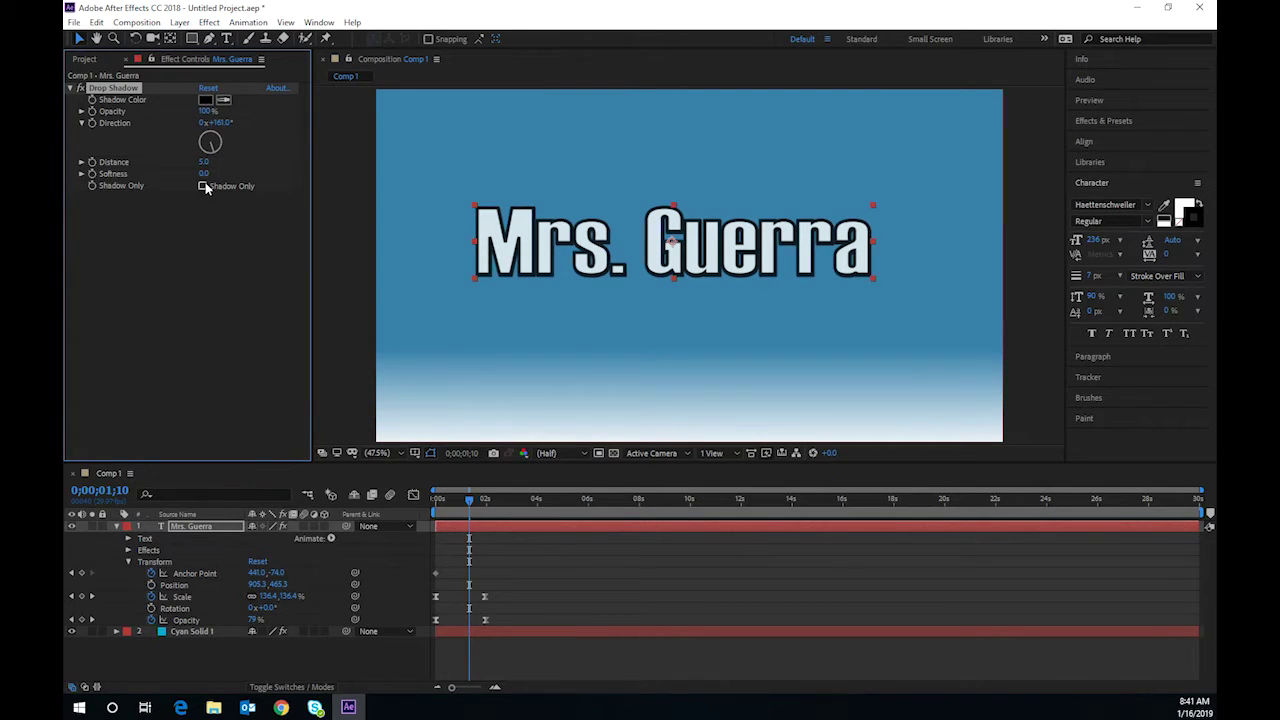
mouse_move(205, 173)
mouse_down()
mouse_move(262, 172)
mouse_move(211, 155)
mouse_move(225, 160)
mouse_move(212, 171)
mouse_up()
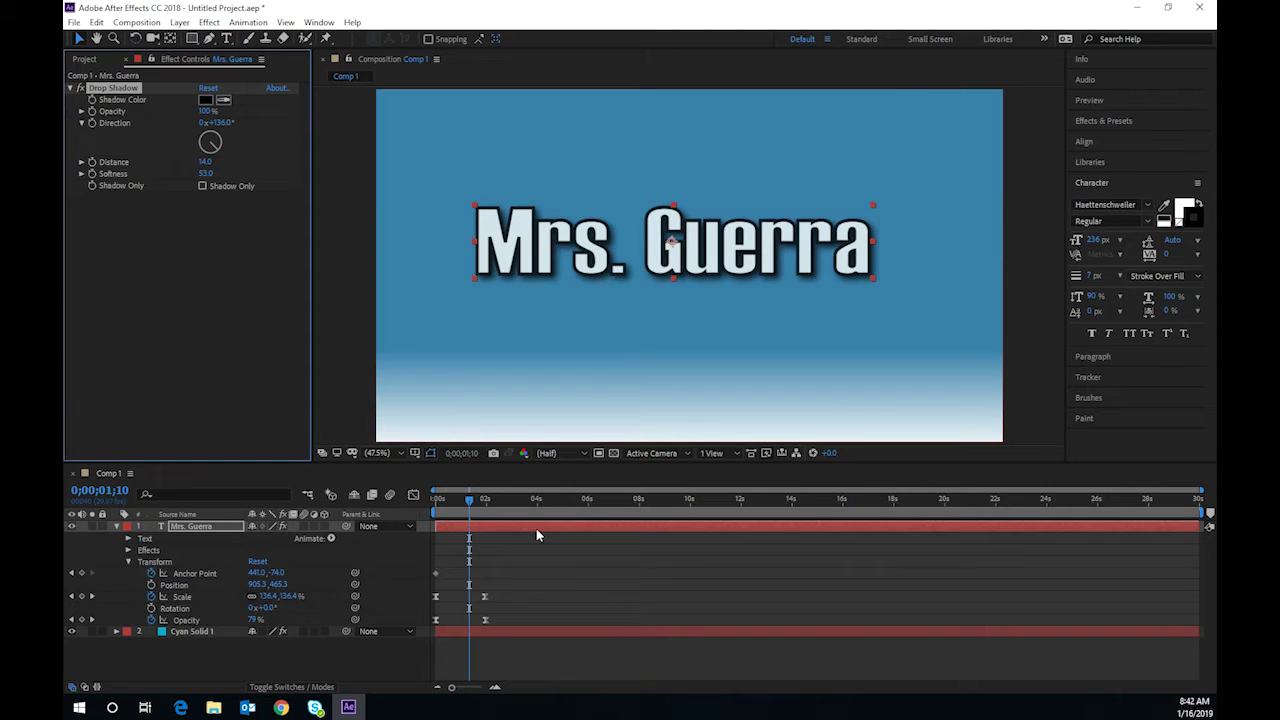
Play the name text's animation with its drop shadow from the start of the composition
key(Home)
key(space)
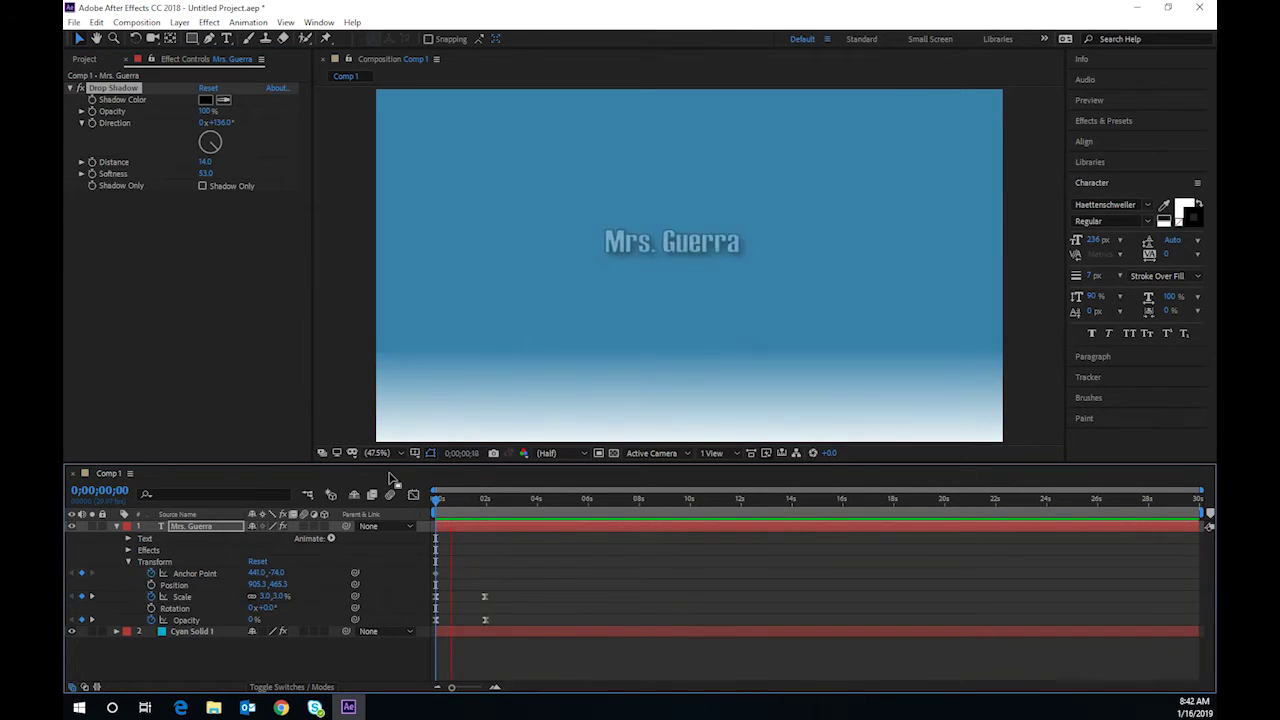
key(space)
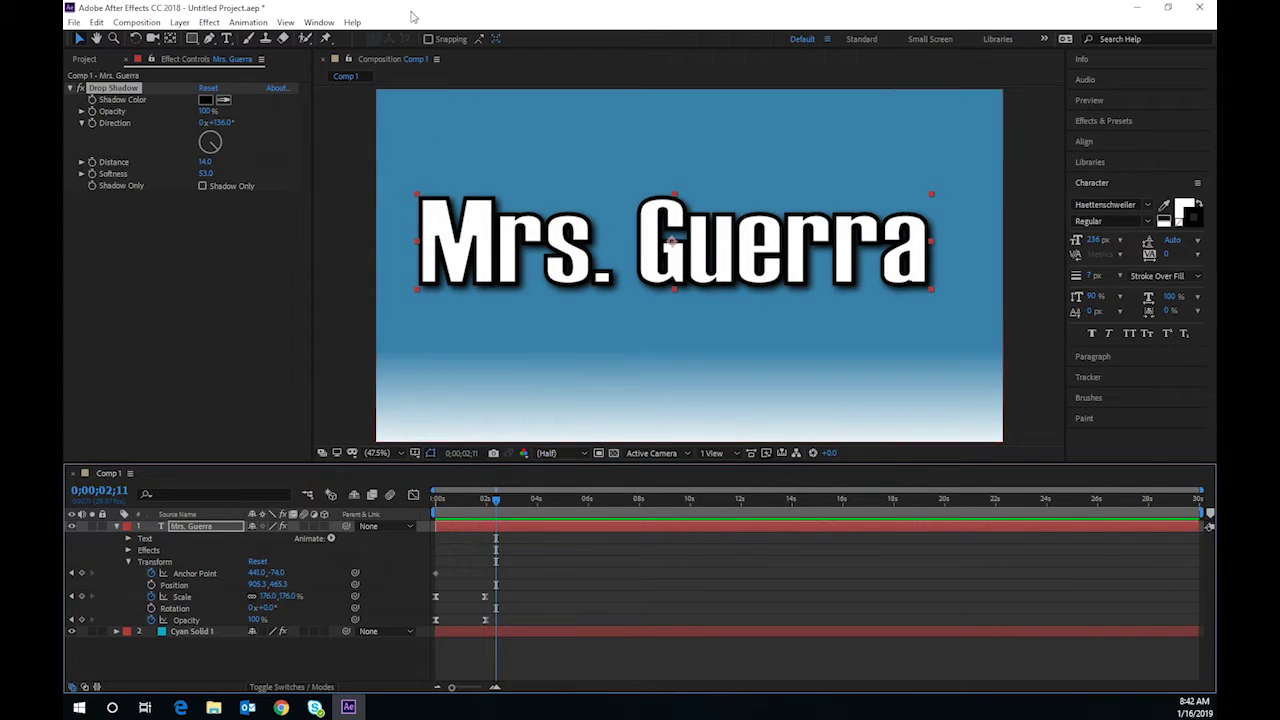
Browse the available effects and presets and expand the Animation Presets group to view its categories
click(179, 22)
mouse_move(213, 24)
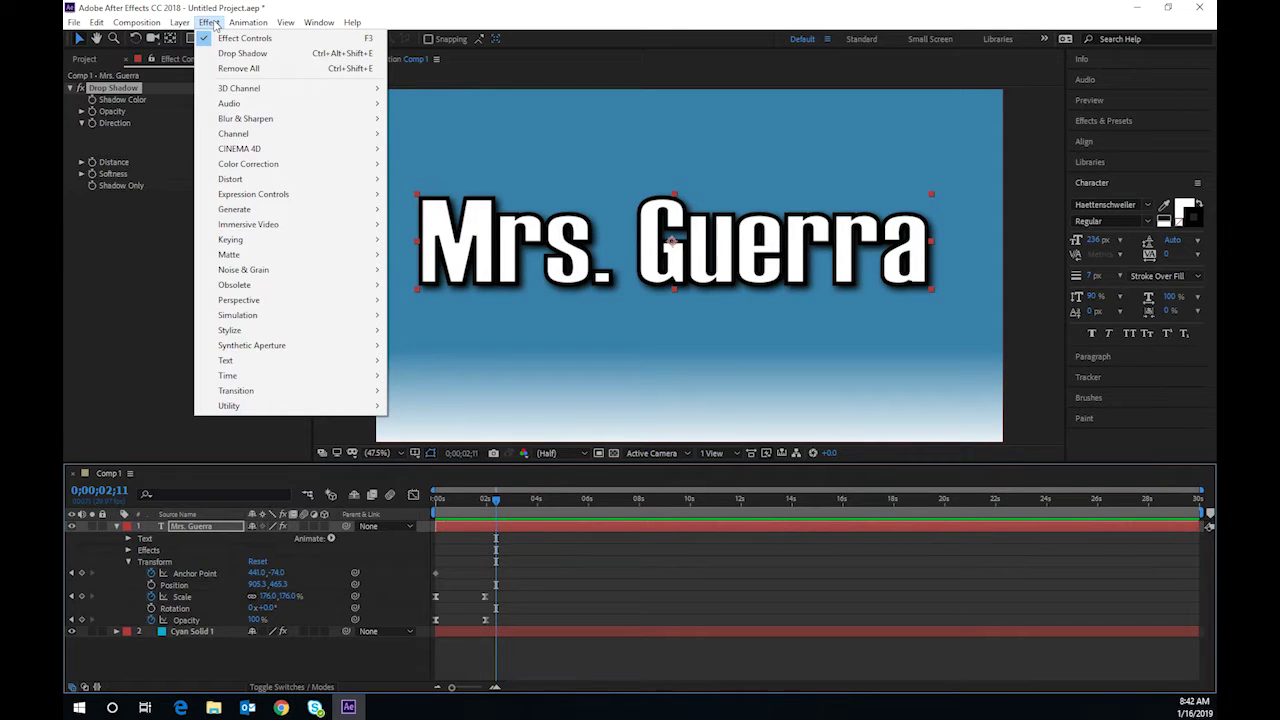
click(600, 645)
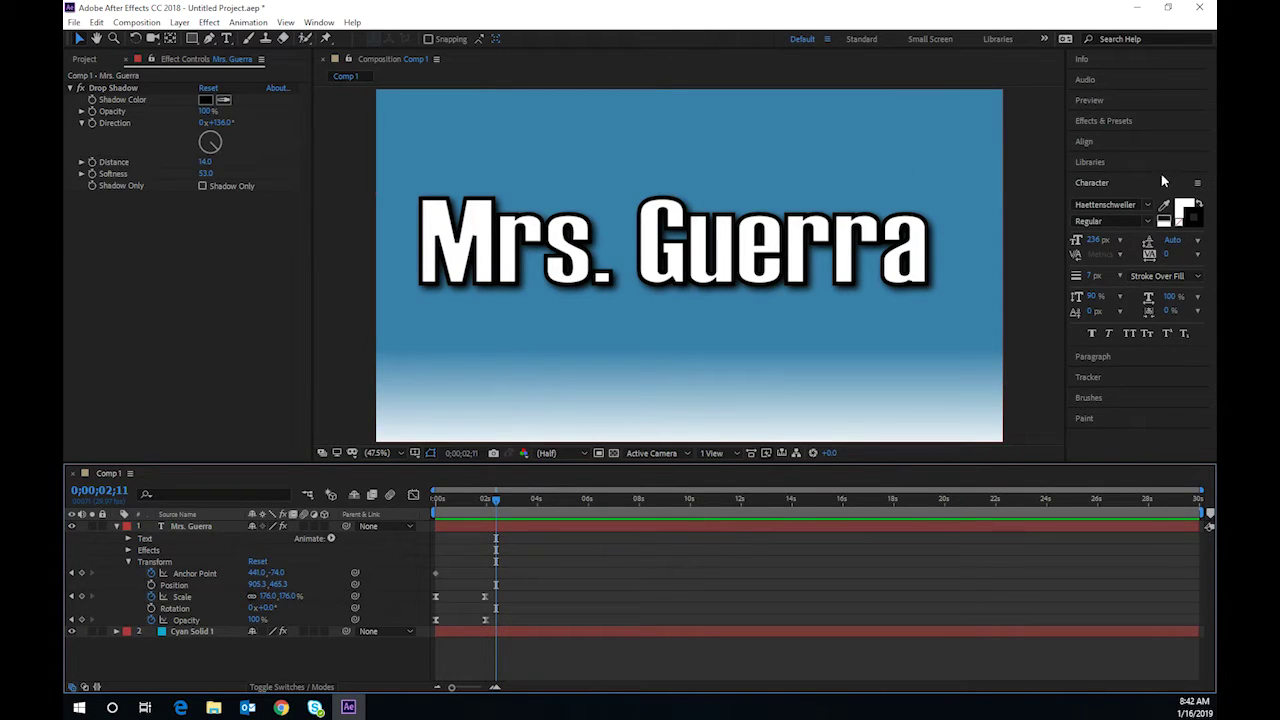
click(1103, 121)
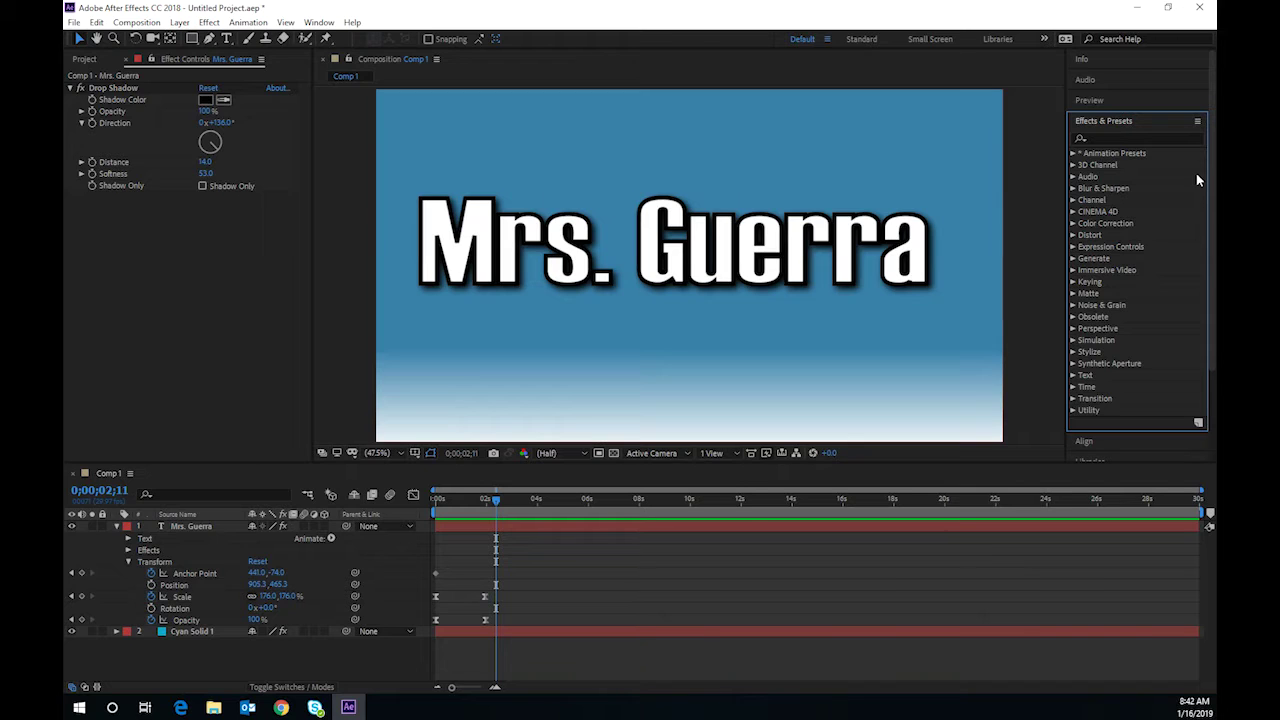
click(1073, 154)
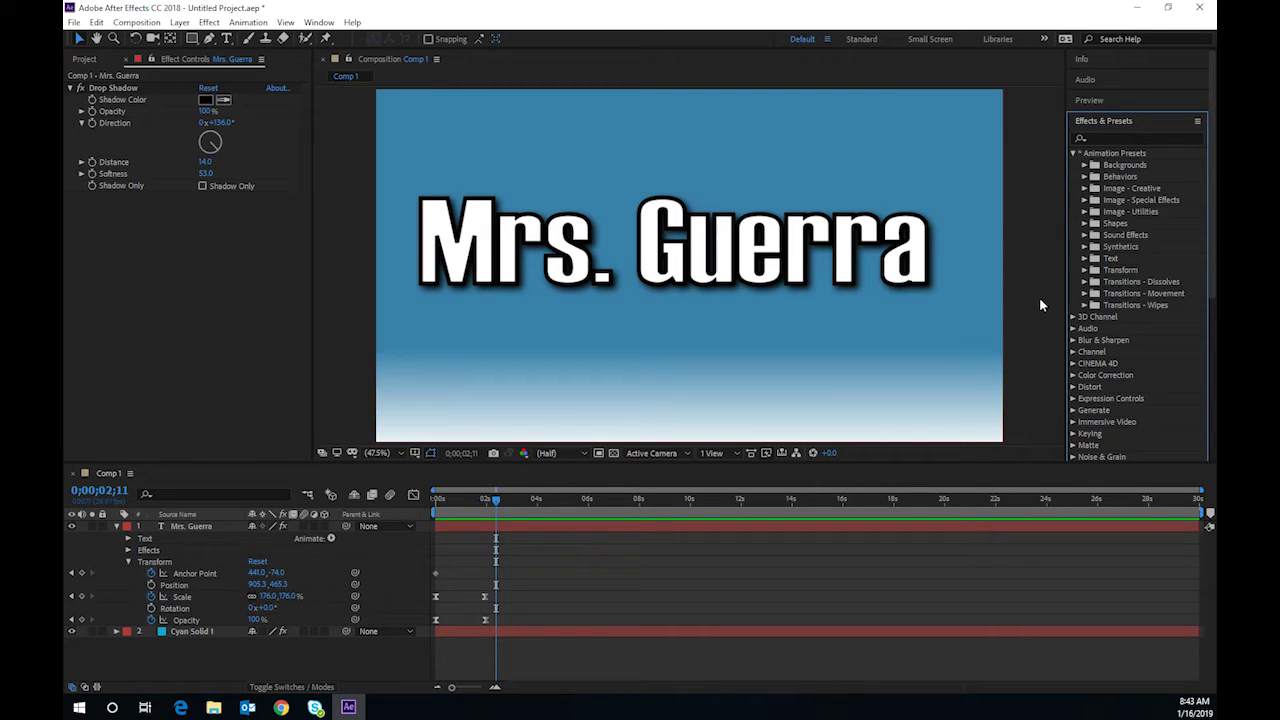
Add a new empty shape layer above the name text layer
click(180, 23)
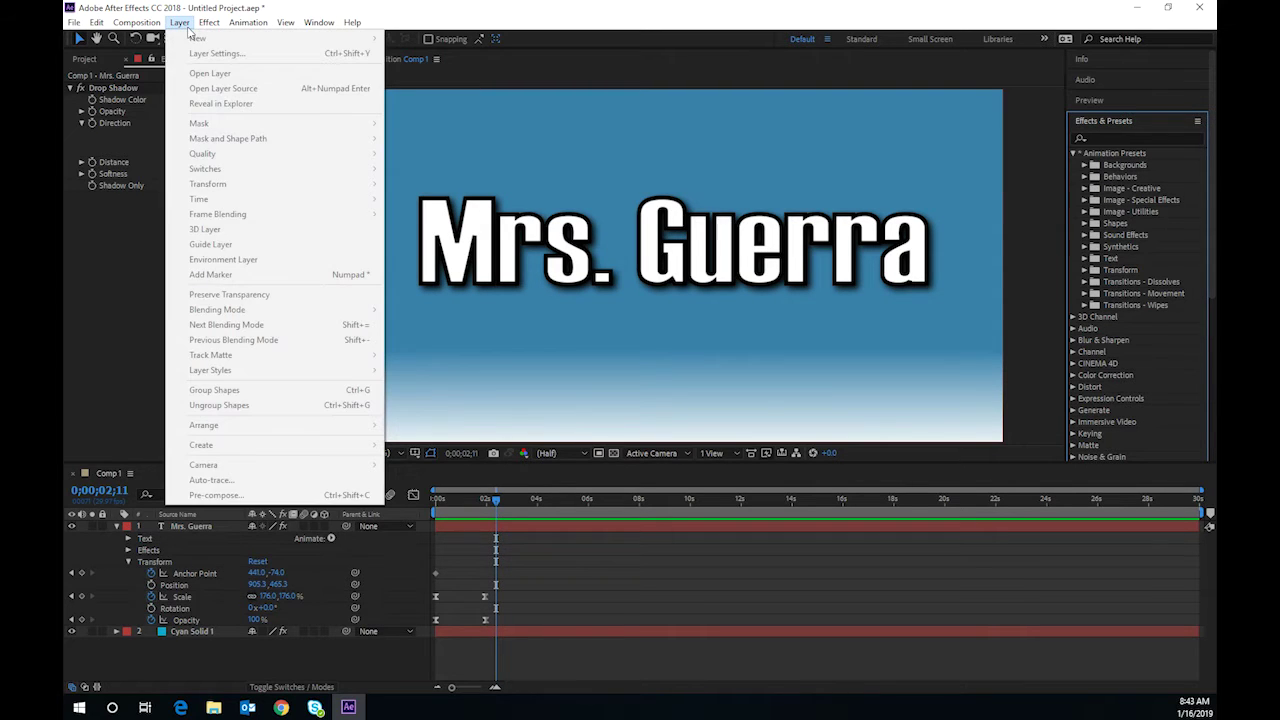
click(467, 518)
click(462, 527)
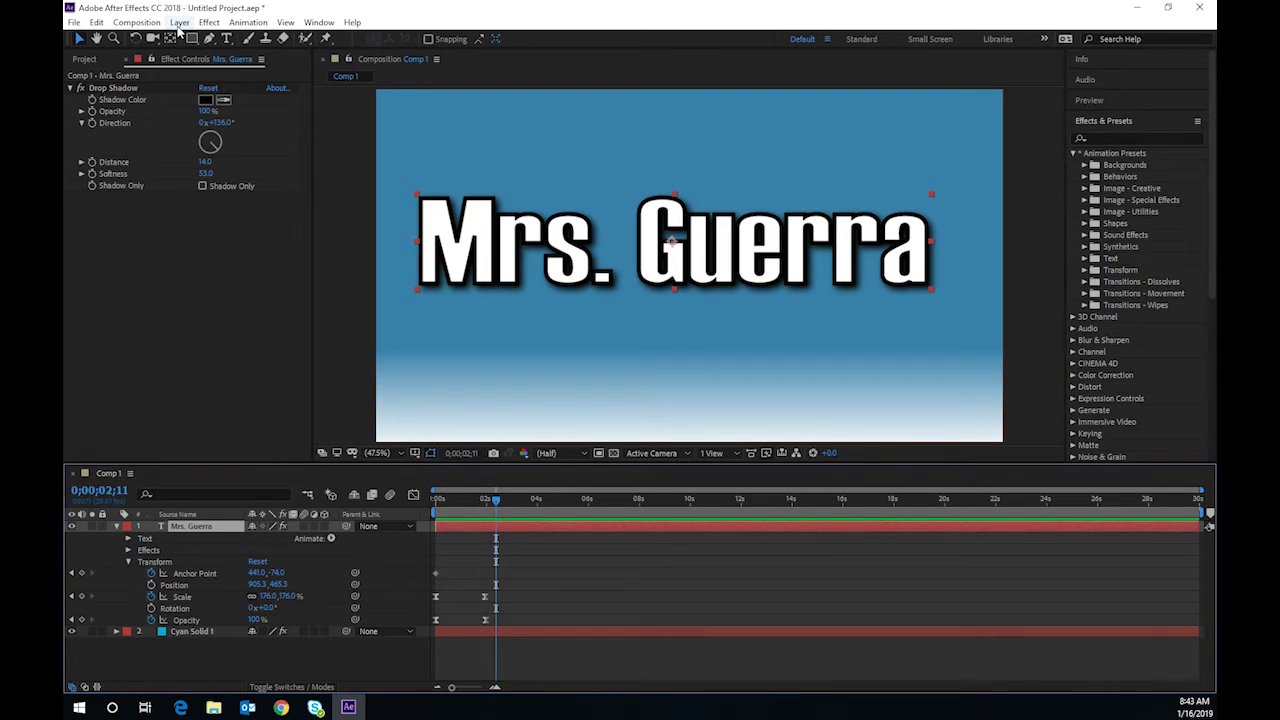
click(207, 22)
mouse_move(180, 23)
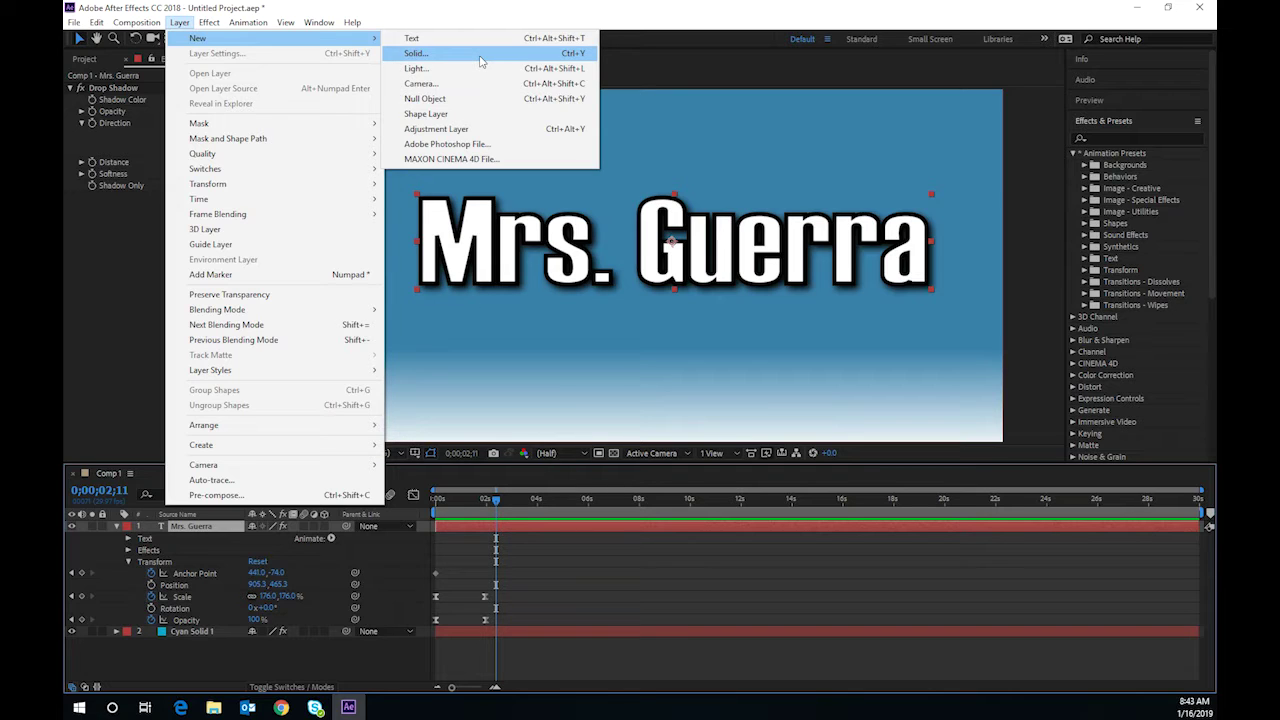
click(481, 114)
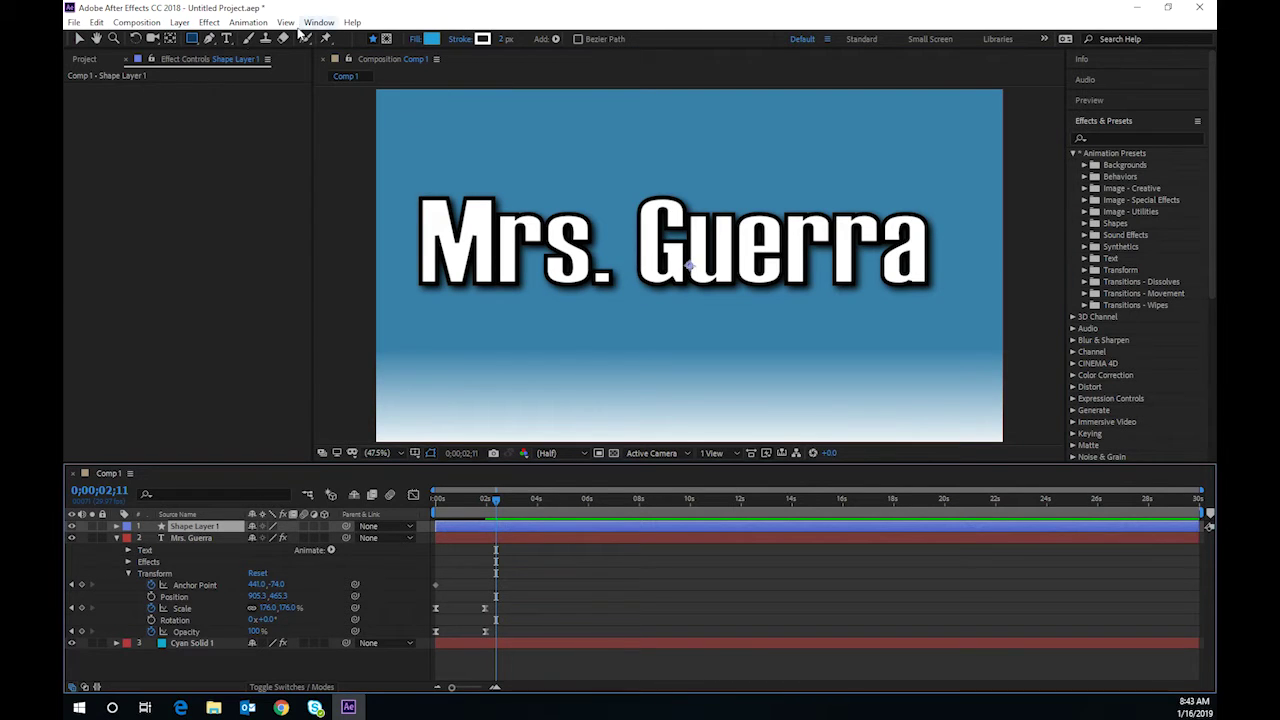
Draw a large circle with the Ellipse tool on the shape layer, covering the first part of the name text
click(194, 41)
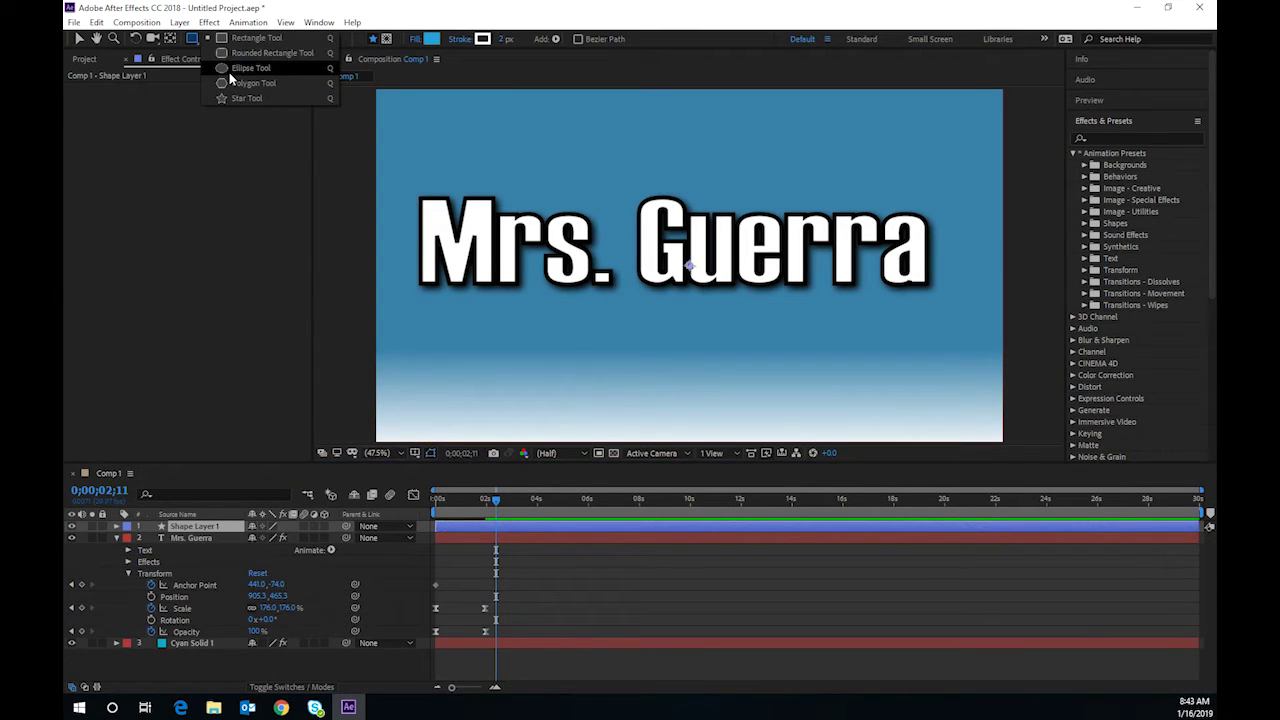
click(229, 69)
drag(414, 134, 769, 341)
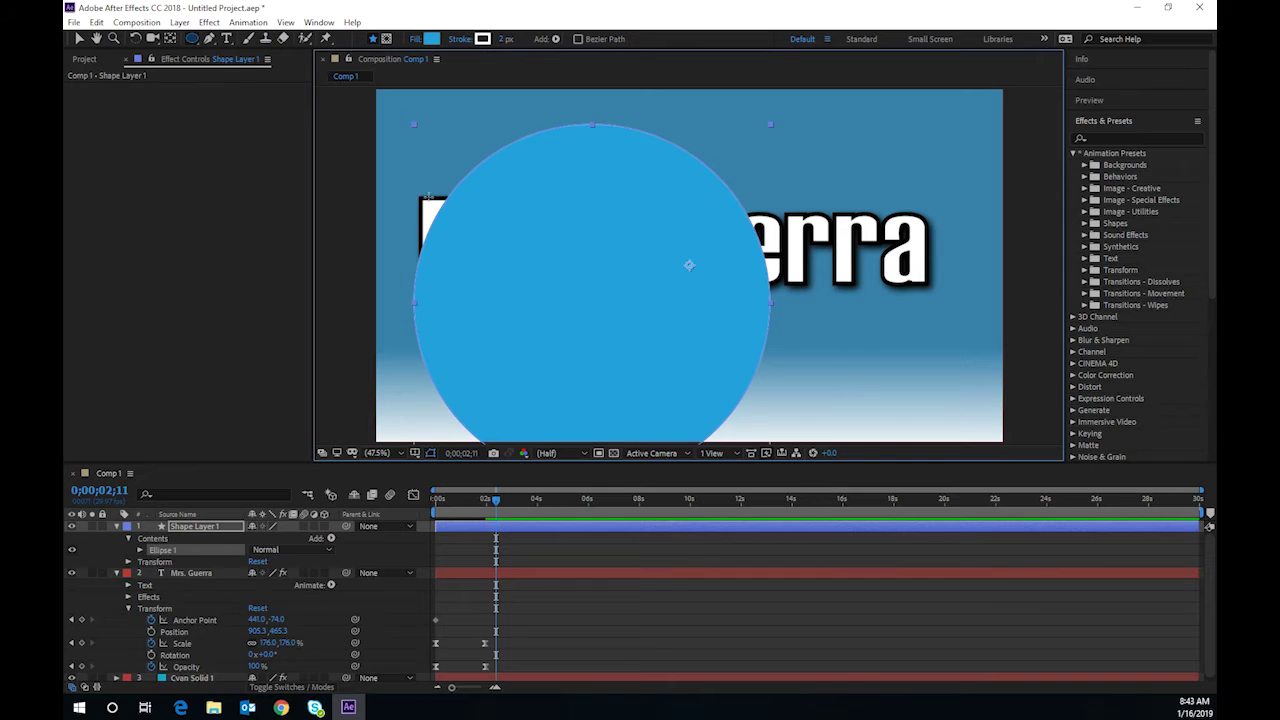
Change the circle's fill colour to pale yellow-green EBFBA0
click(431, 38)
click(348, 359)
drag(348, 359, 263, 338)
click(304, 367)
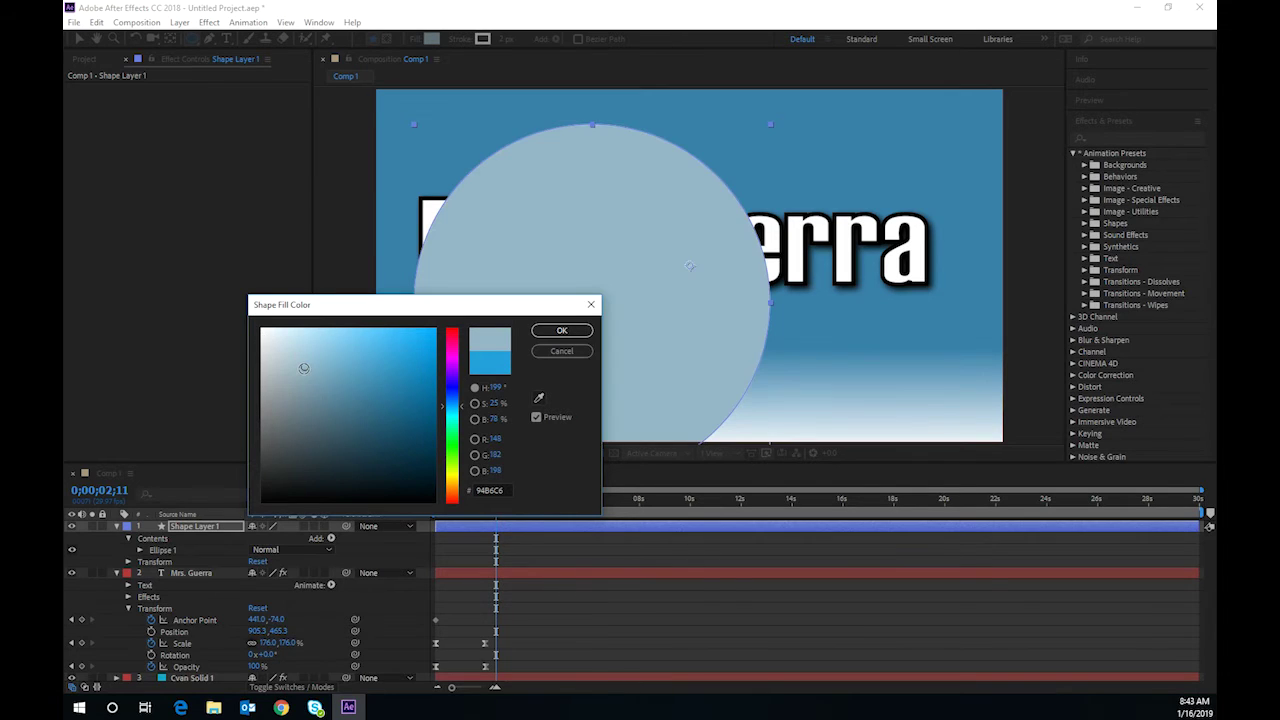
click(303, 399)
click(314, 373)
click(451, 470)
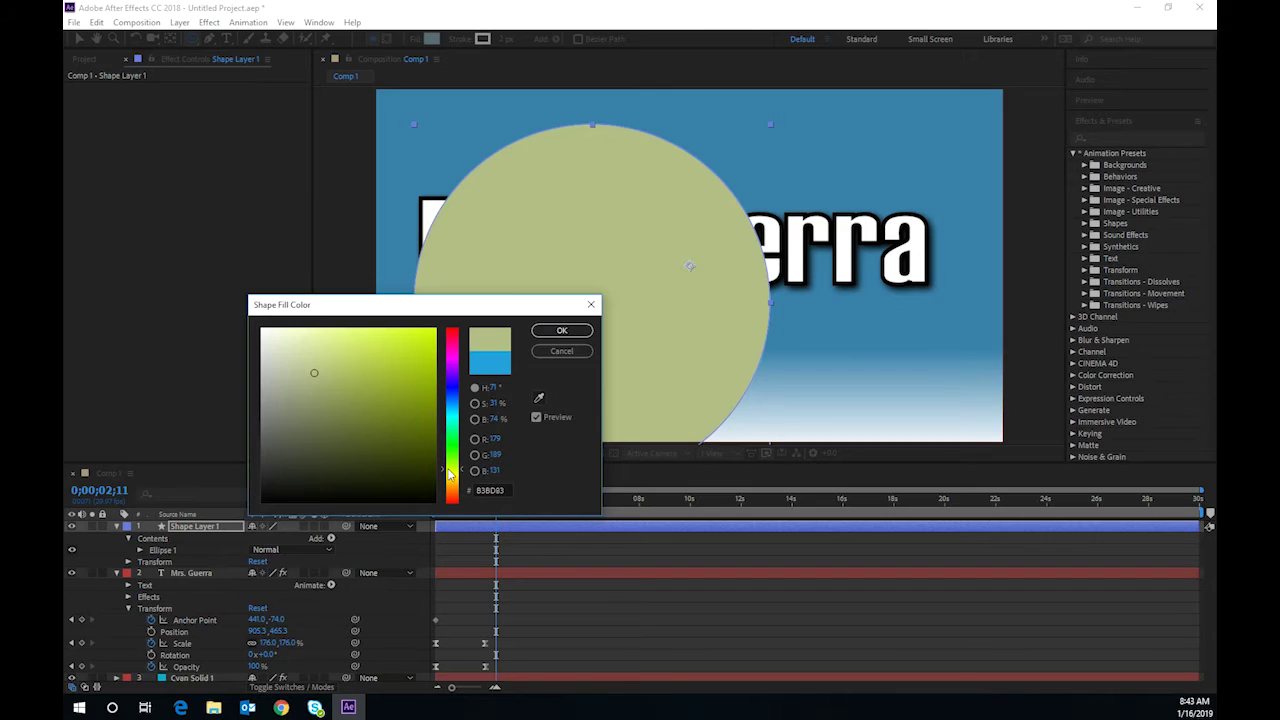
click(325, 339)
click(323, 330)
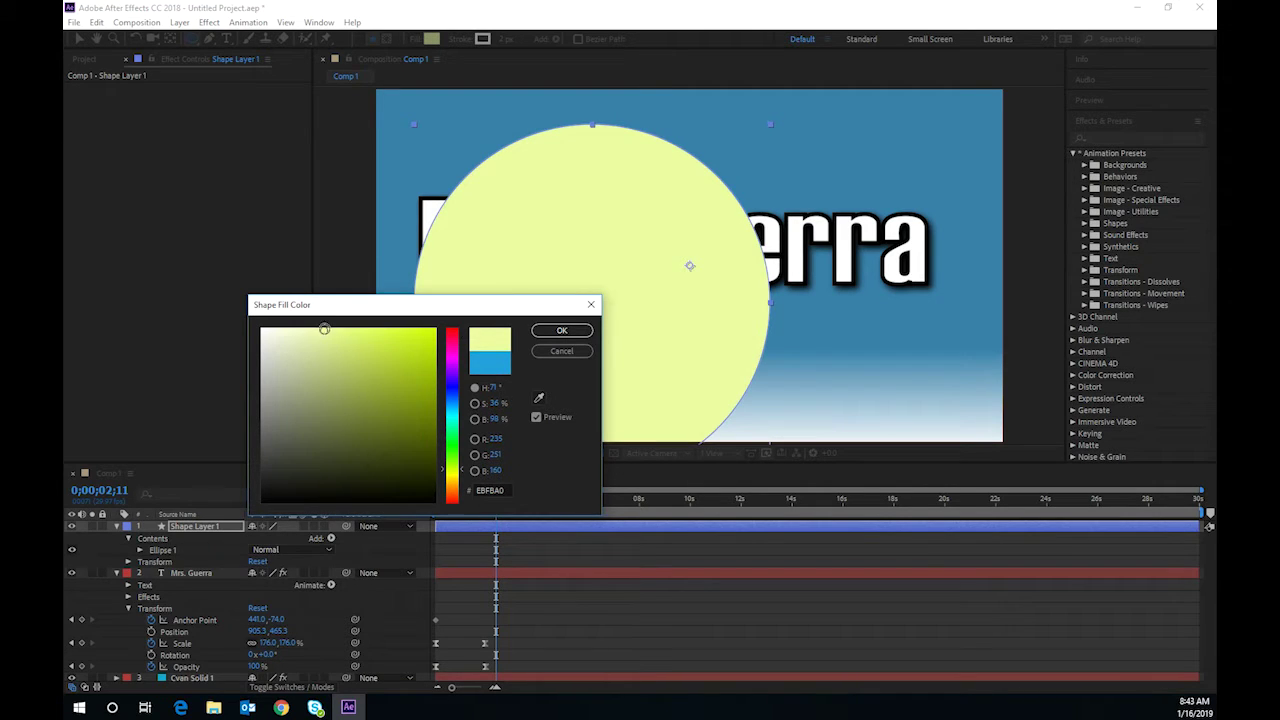
click(562, 330)
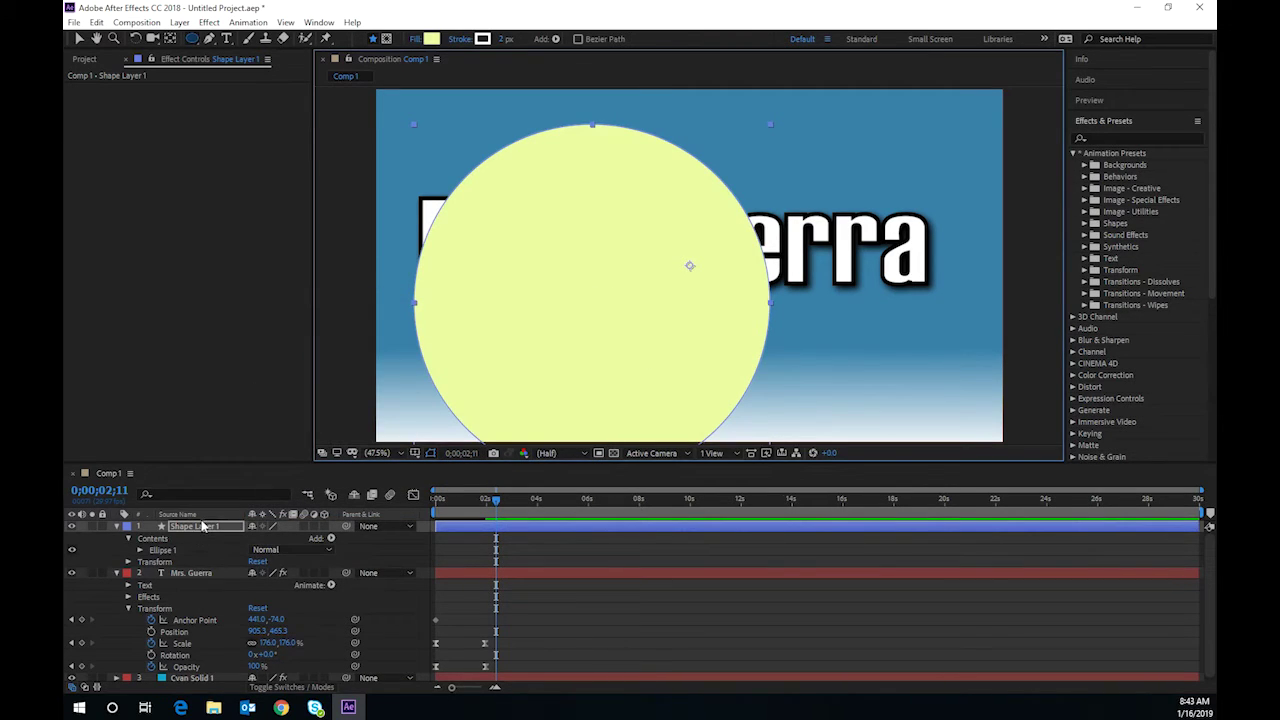
Collapse the top two layers, place the shape layer below the name text layer, and centre the circle behind the text
click(117, 527)
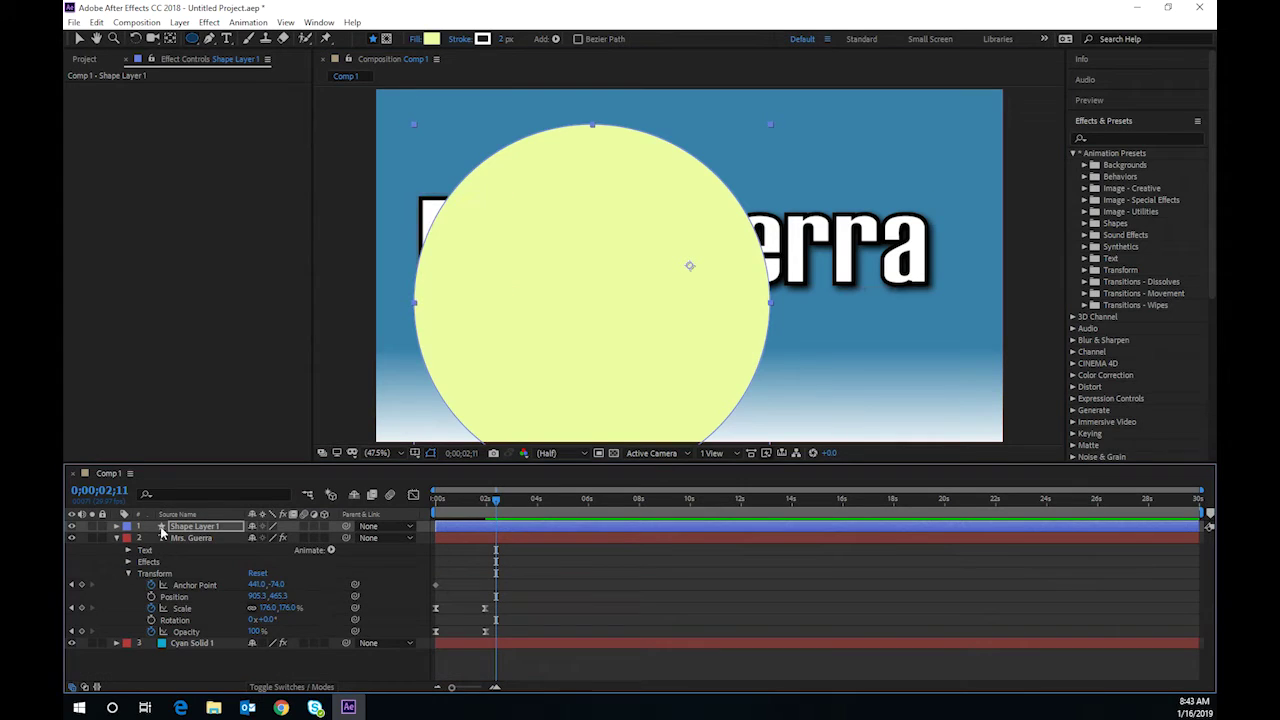
click(116, 538)
drag(176, 545, 175, 545)
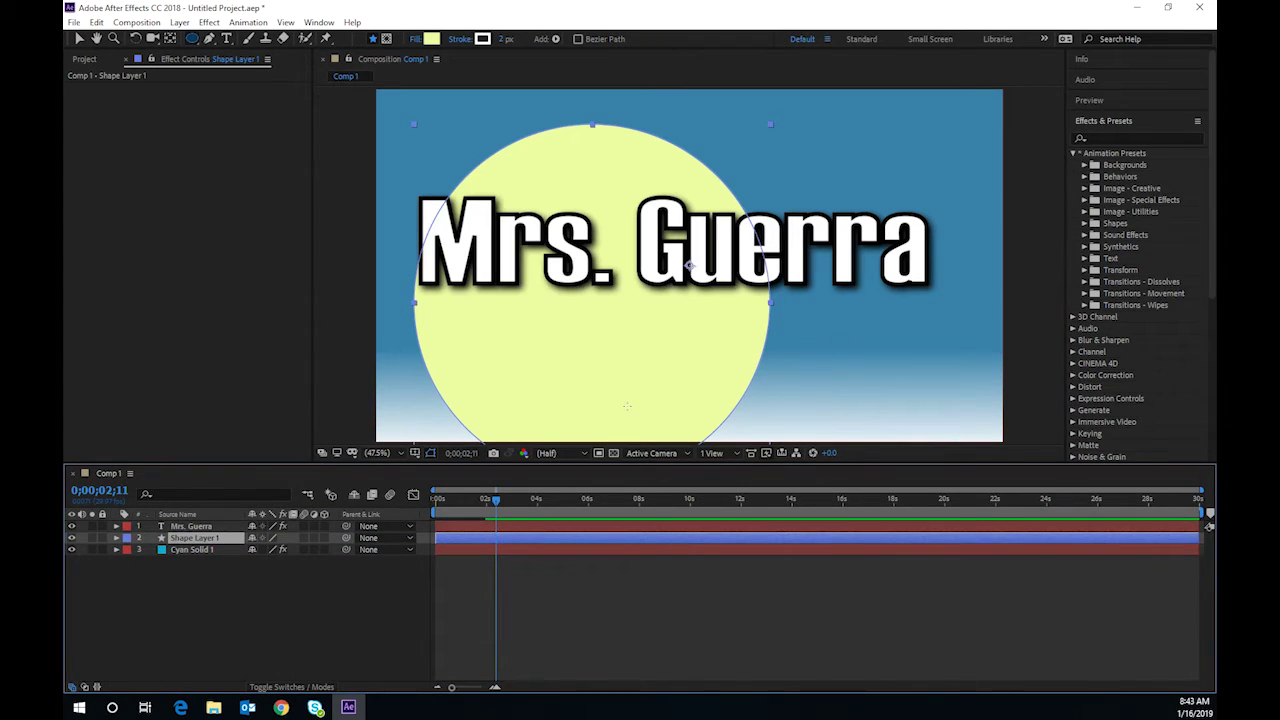
click(79, 38)
drag(686, 363, 726, 343)
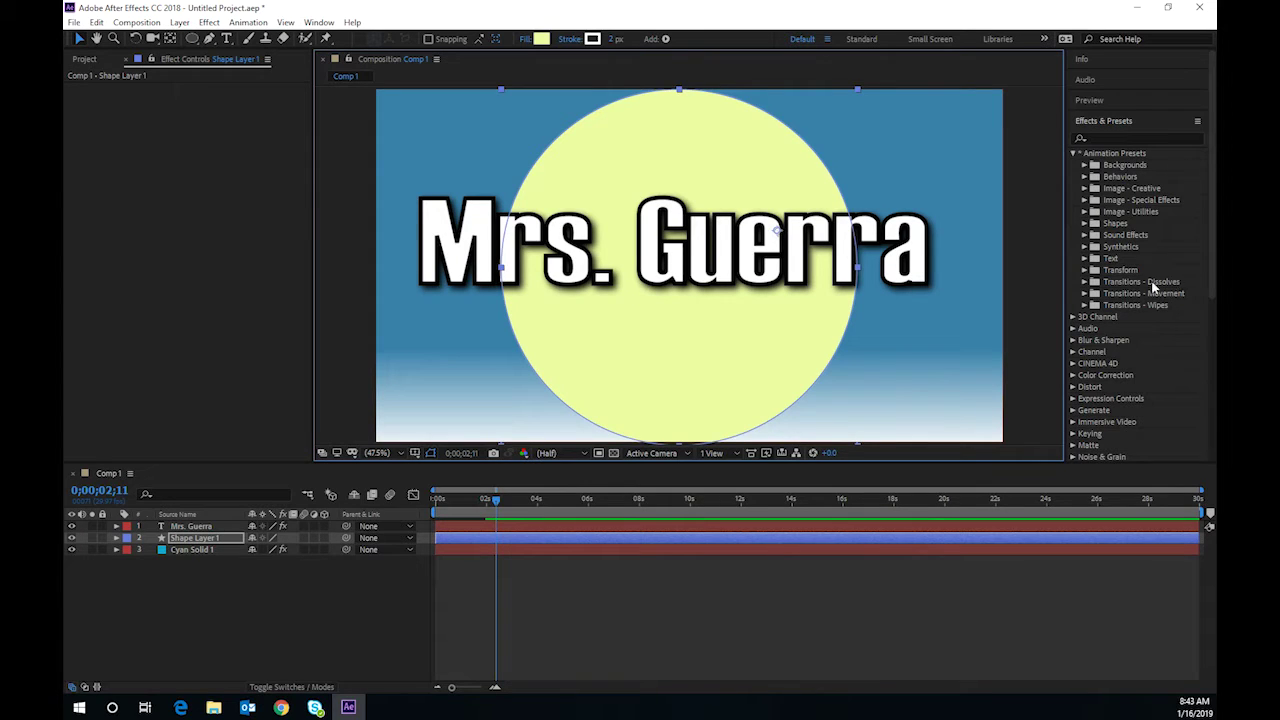
Apply the Ring Chart preset from the Shapes Elements presets to the shape layer, and enlarge the rings to about 361 by 345% behind the name
click(1086, 225)
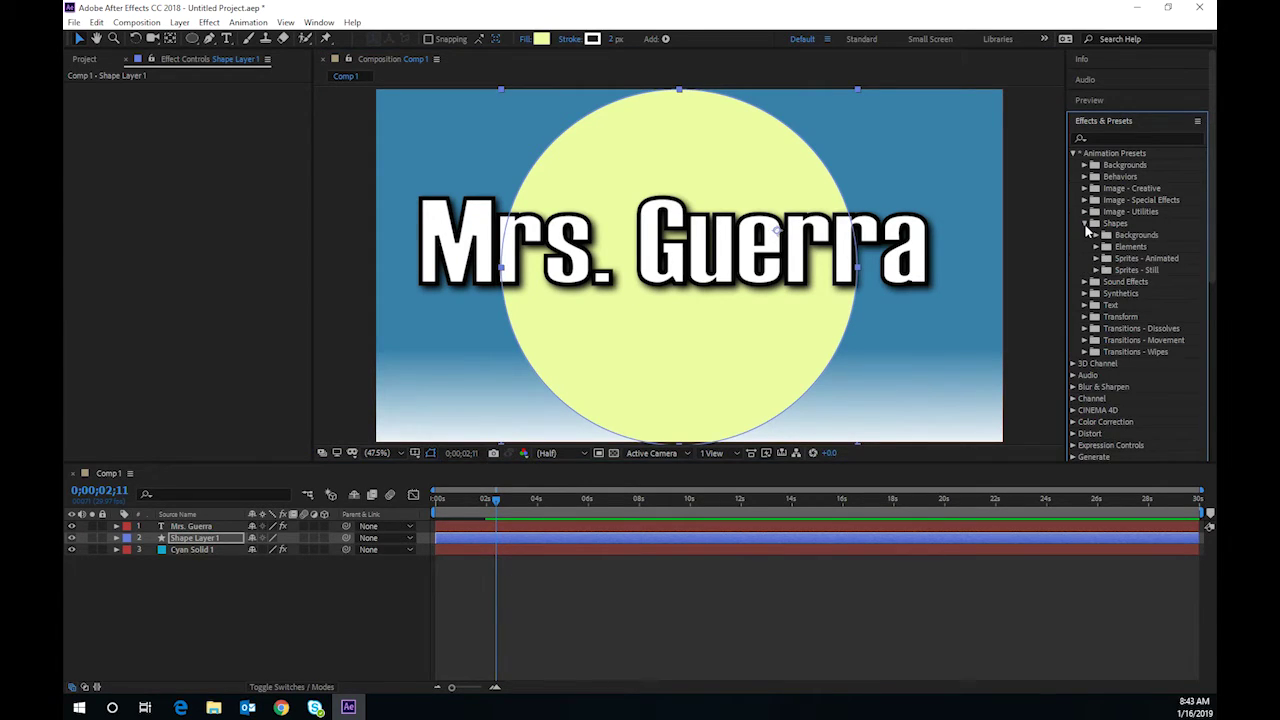
click(1094, 246)
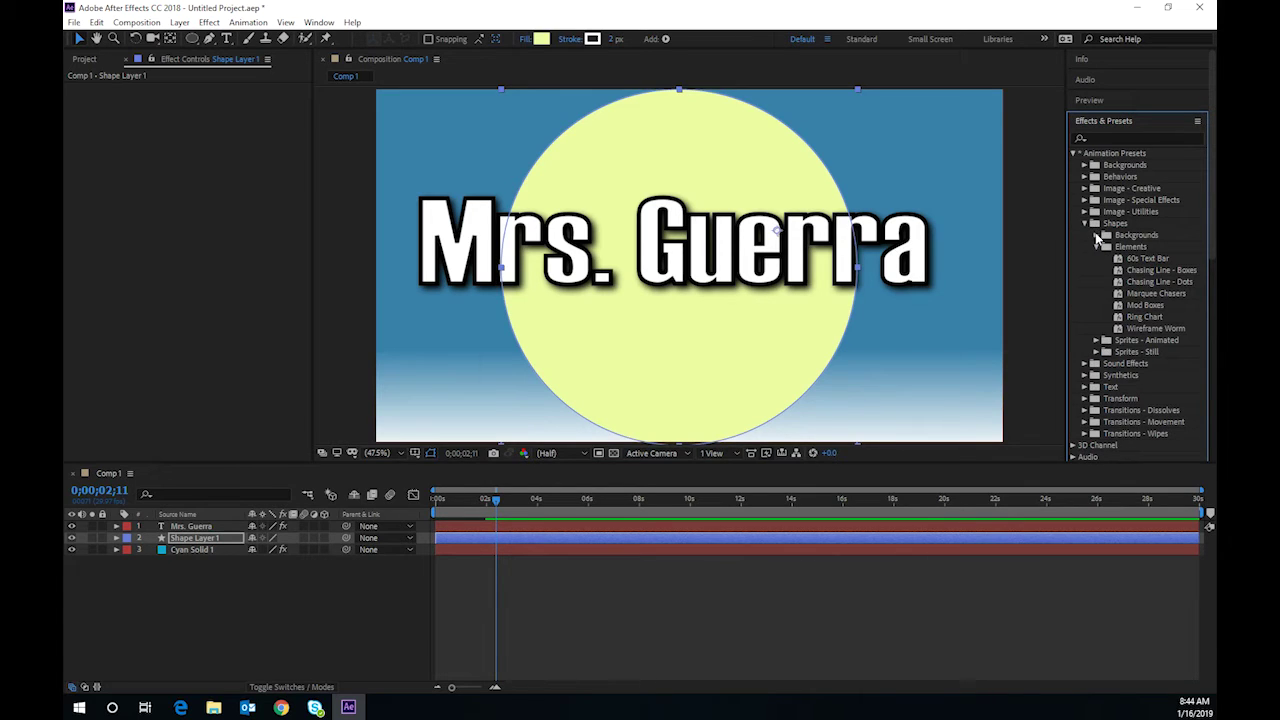
click(1145, 318)
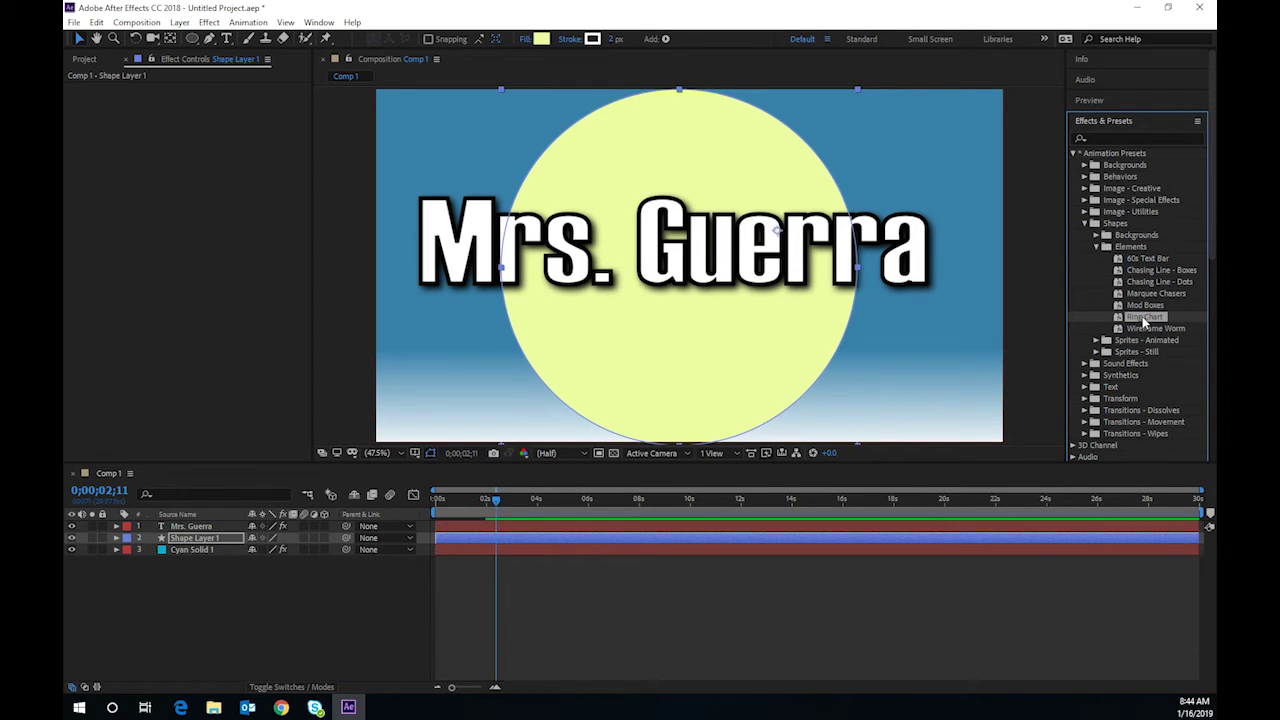
drag(1143, 321, 733, 544)
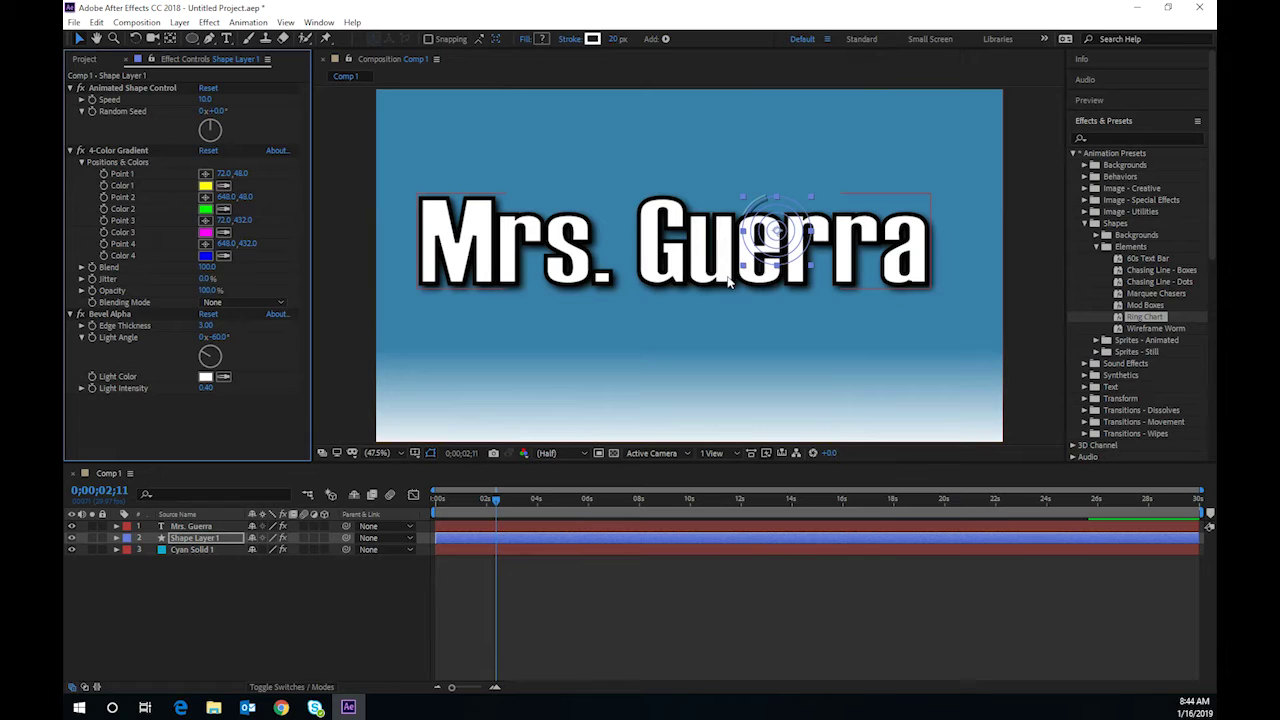
drag(743, 267, 634, 363)
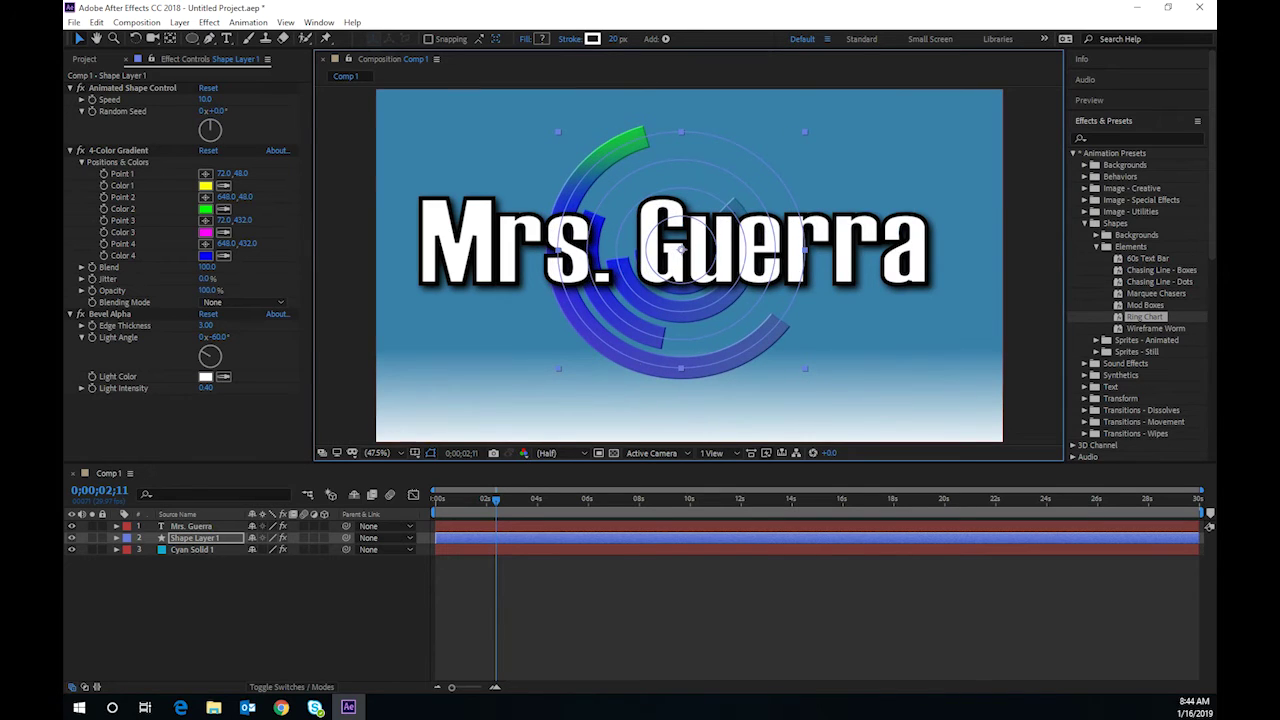
Set Color 2 of the ring chart's 4-Color Gradient to pale green D2EE8E
click(206, 209)
drag(322, 356, 253, 304)
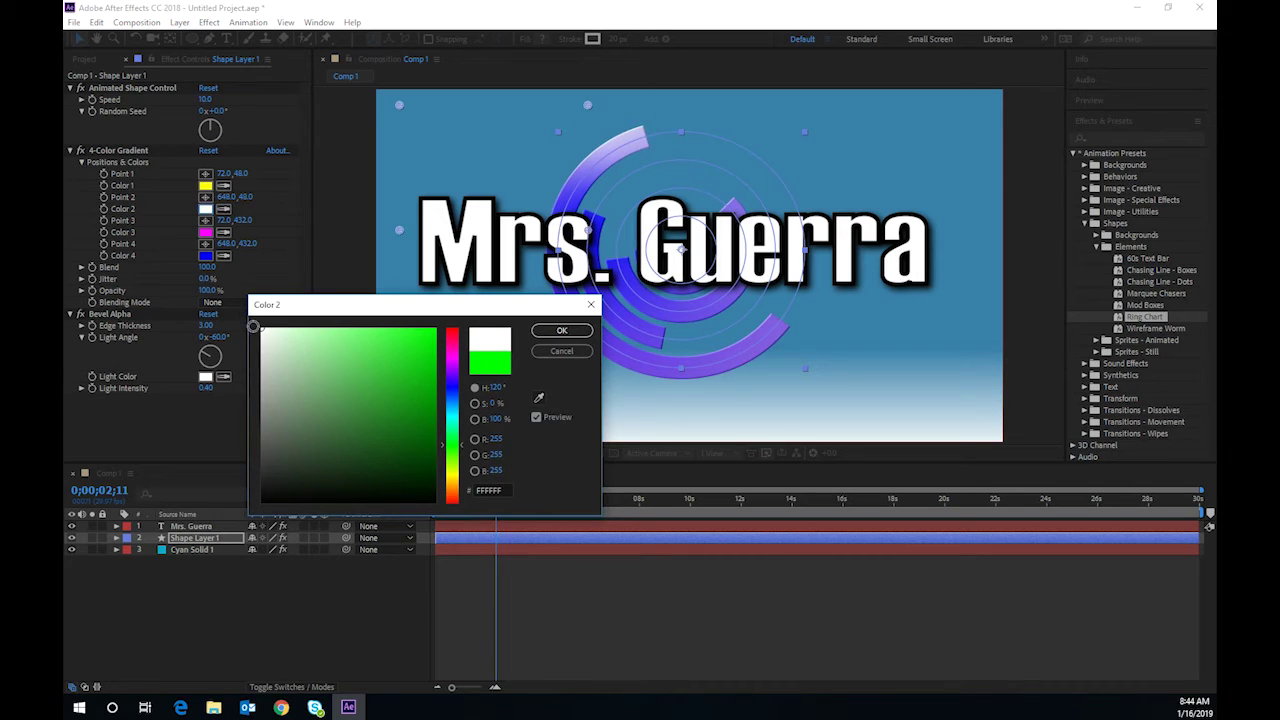
click(451, 468)
drag(278, 360, 331, 339)
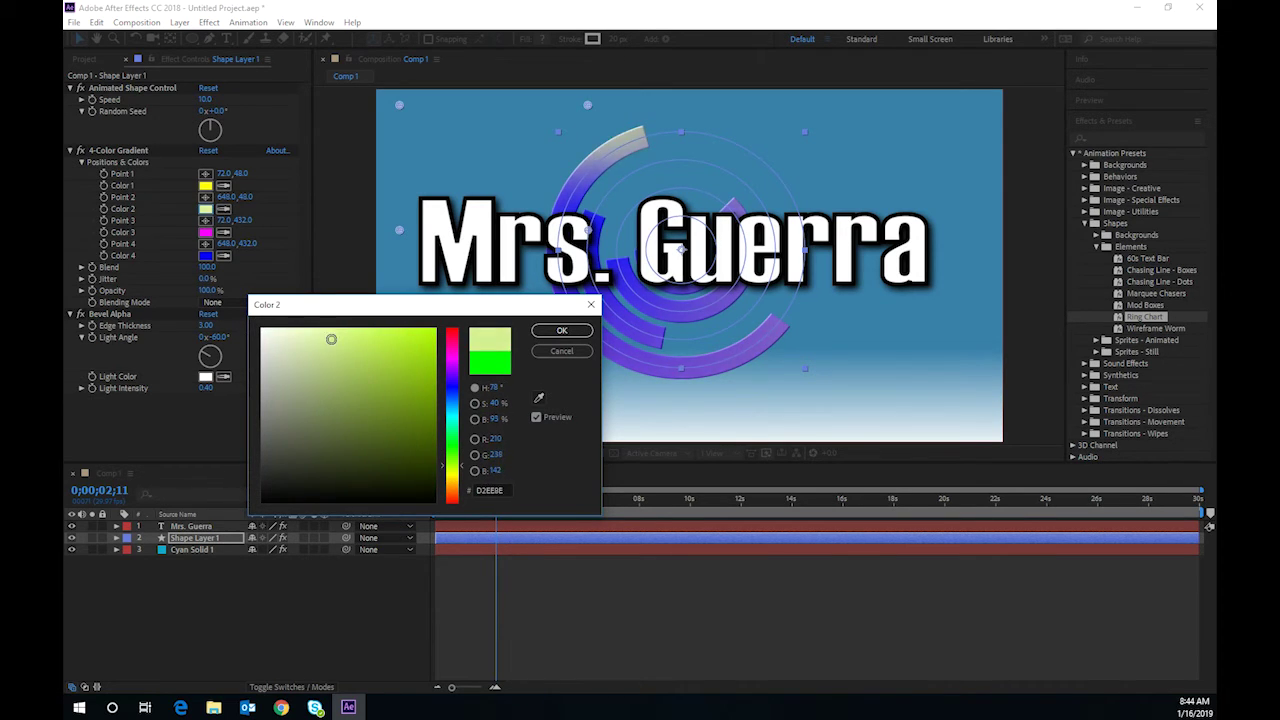
click(562, 330)
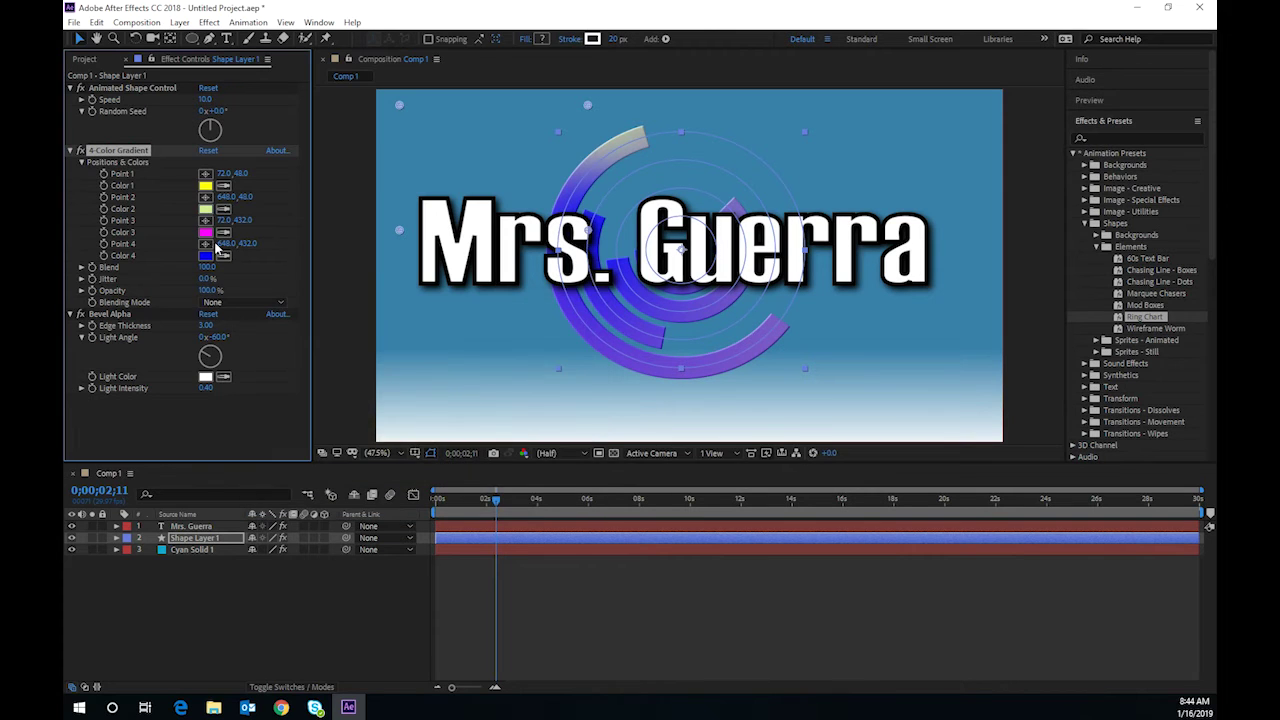
Set the 4-Color Gradient's Color 3 to a medium green and its Color 2 to white FFFFFF
click(206, 232)
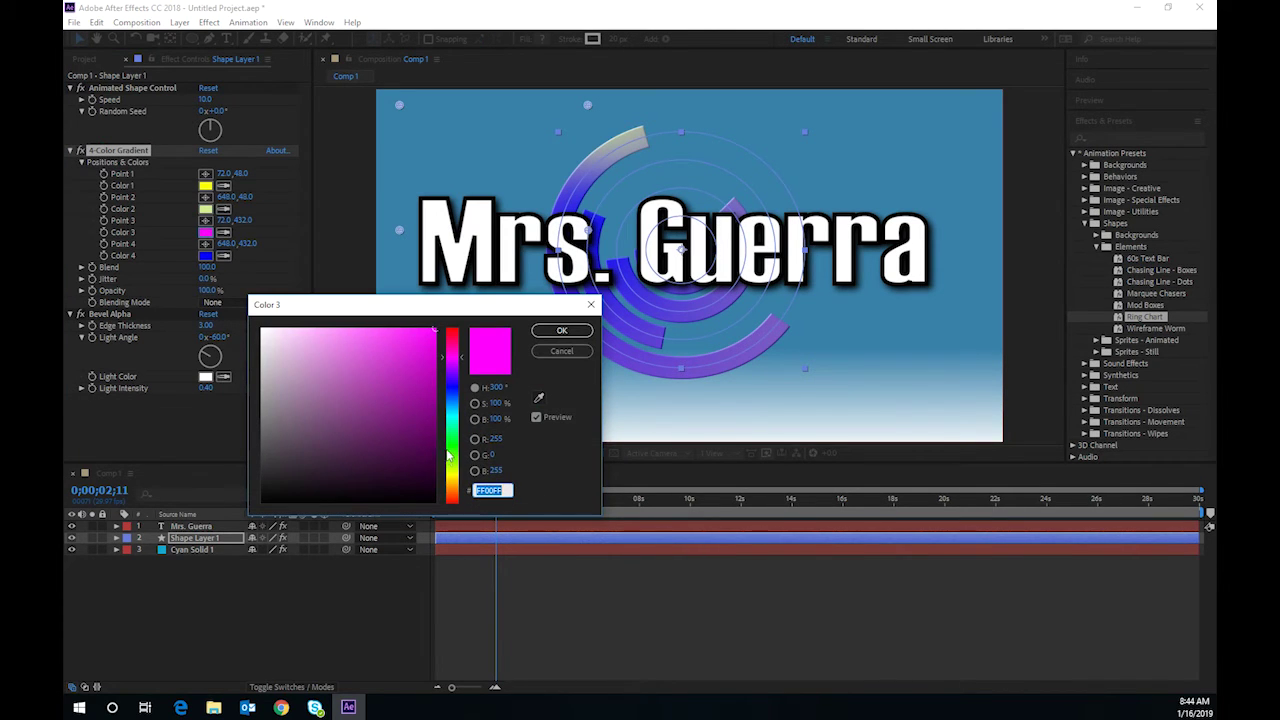
click(450, 447)
mouse_move(352, 358)
mouse_down()
mouse_move(351, 346)
mouse_move(352, 382)
mouse_up()
click(562, 331)
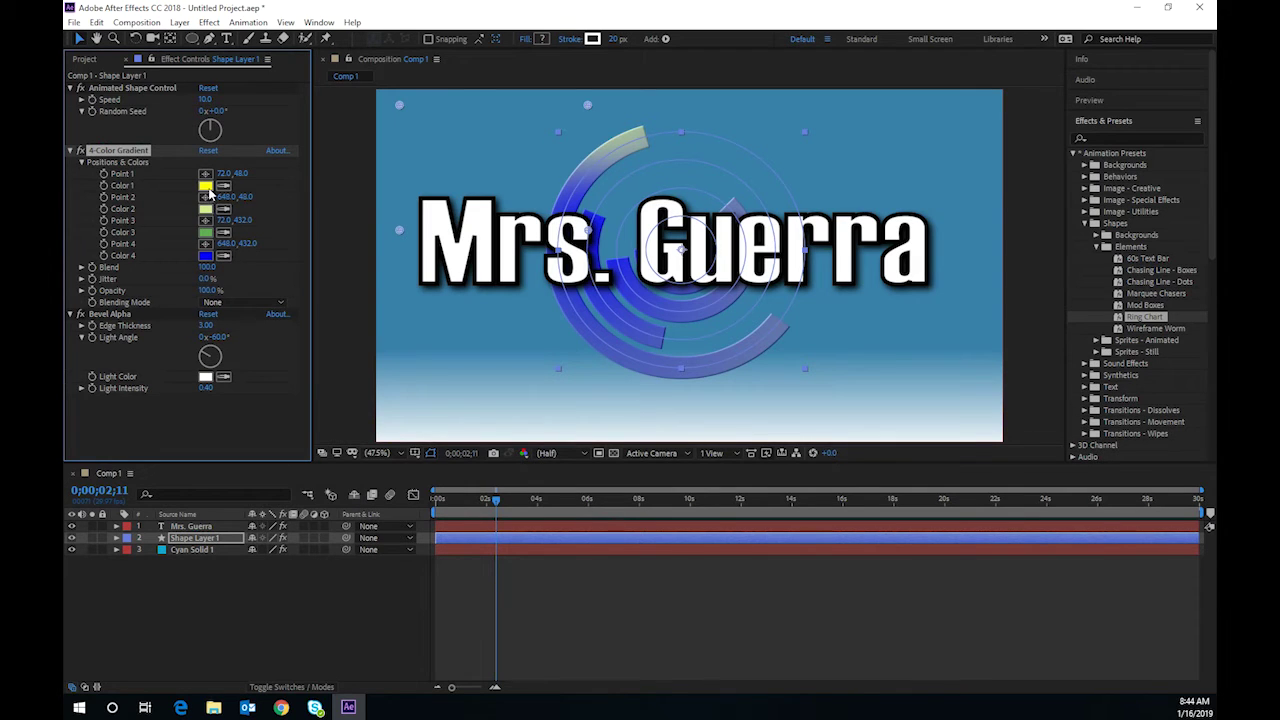
click(205, 208)
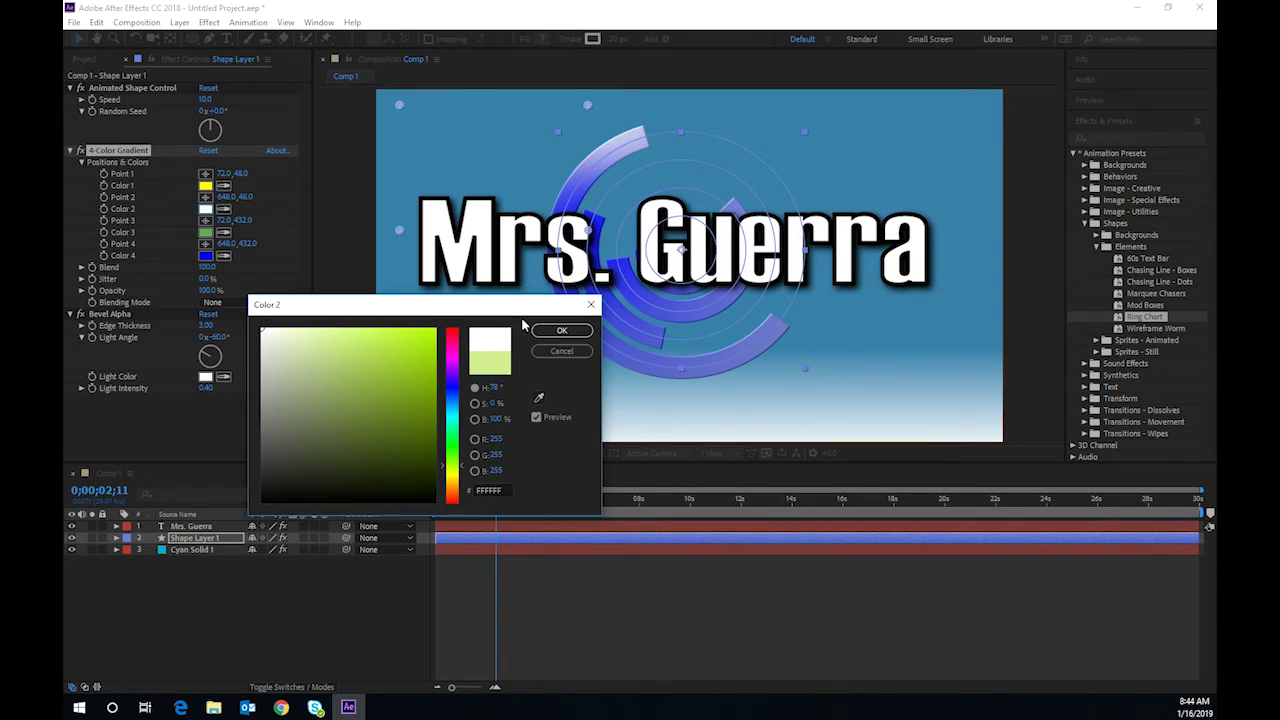
click(562, 331)
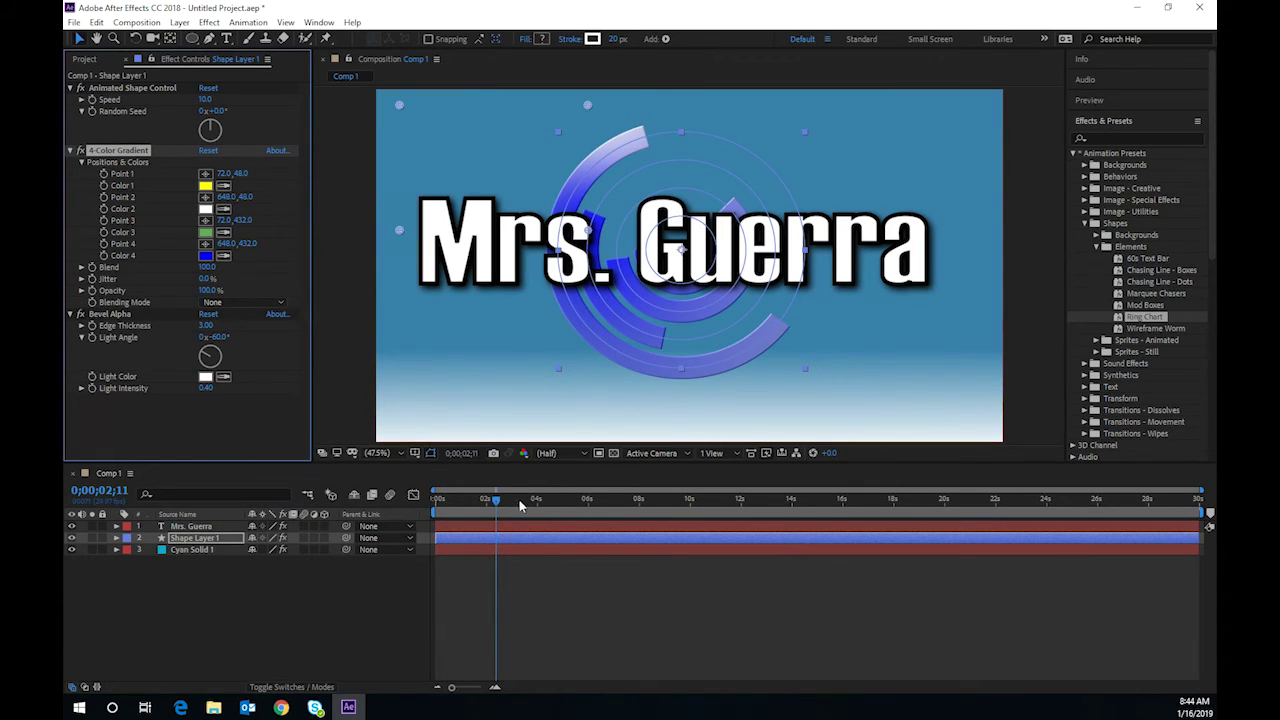
Set the shape layer's opacity to 0% at the start of the composition and turn on opacity keyframing there
drag(492, 506, 415, 508)
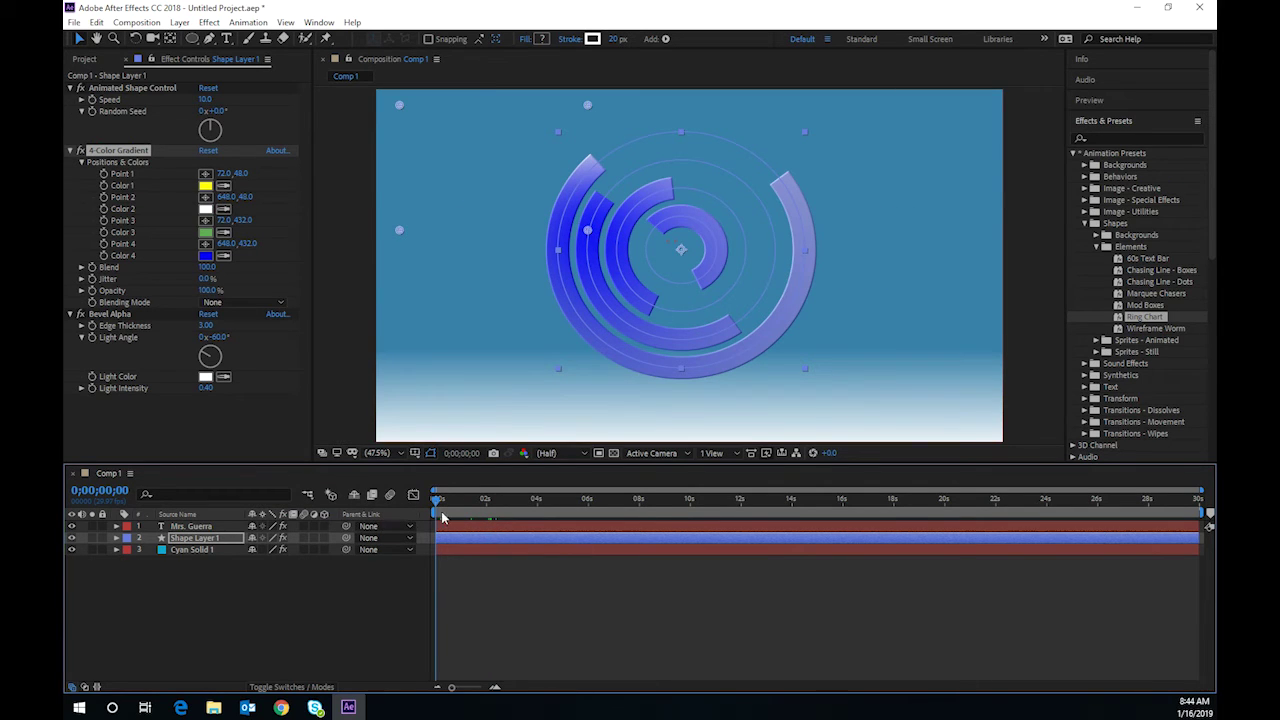
click(116, 538)
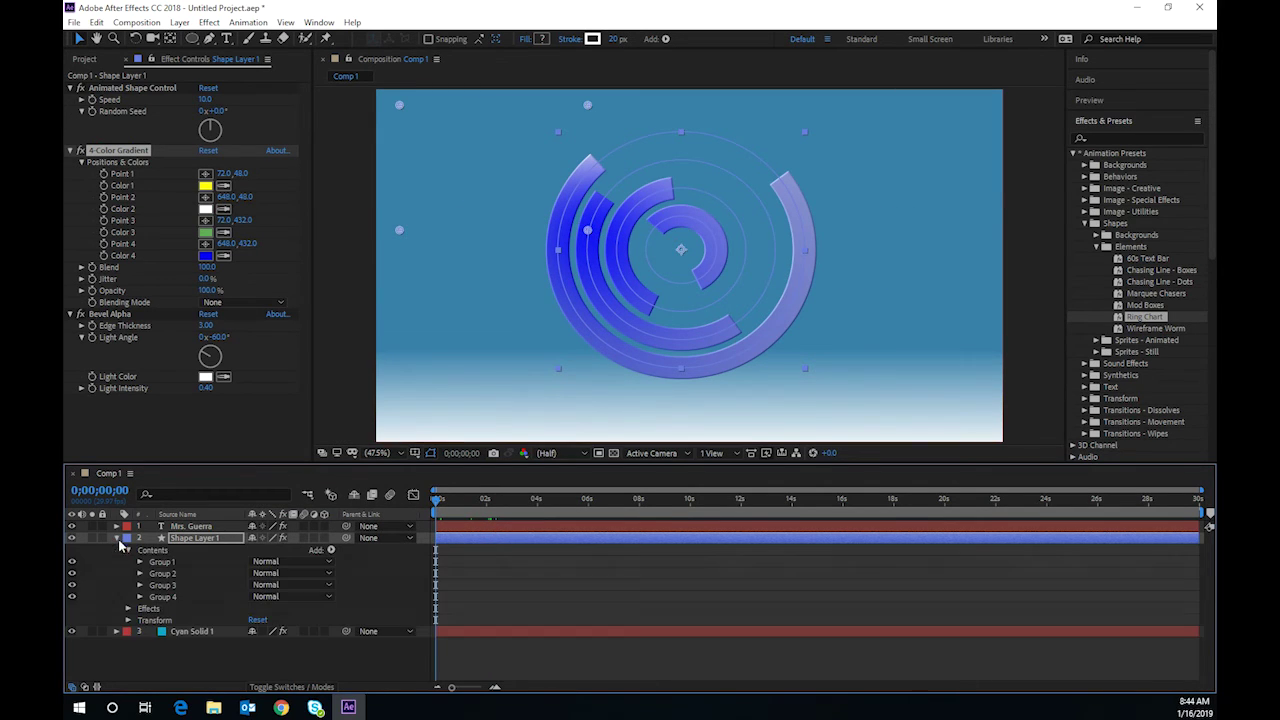
click(128, 609)
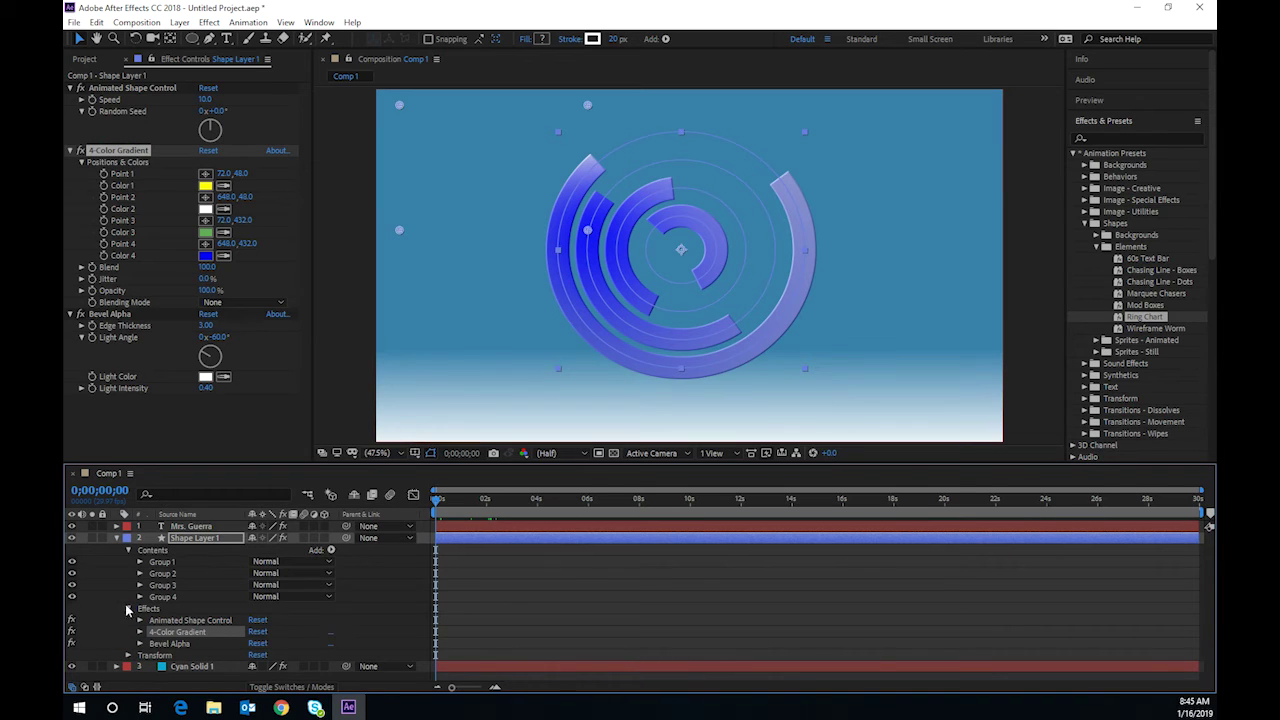
click(128, 656)
scroll(200, 645, down, 1)
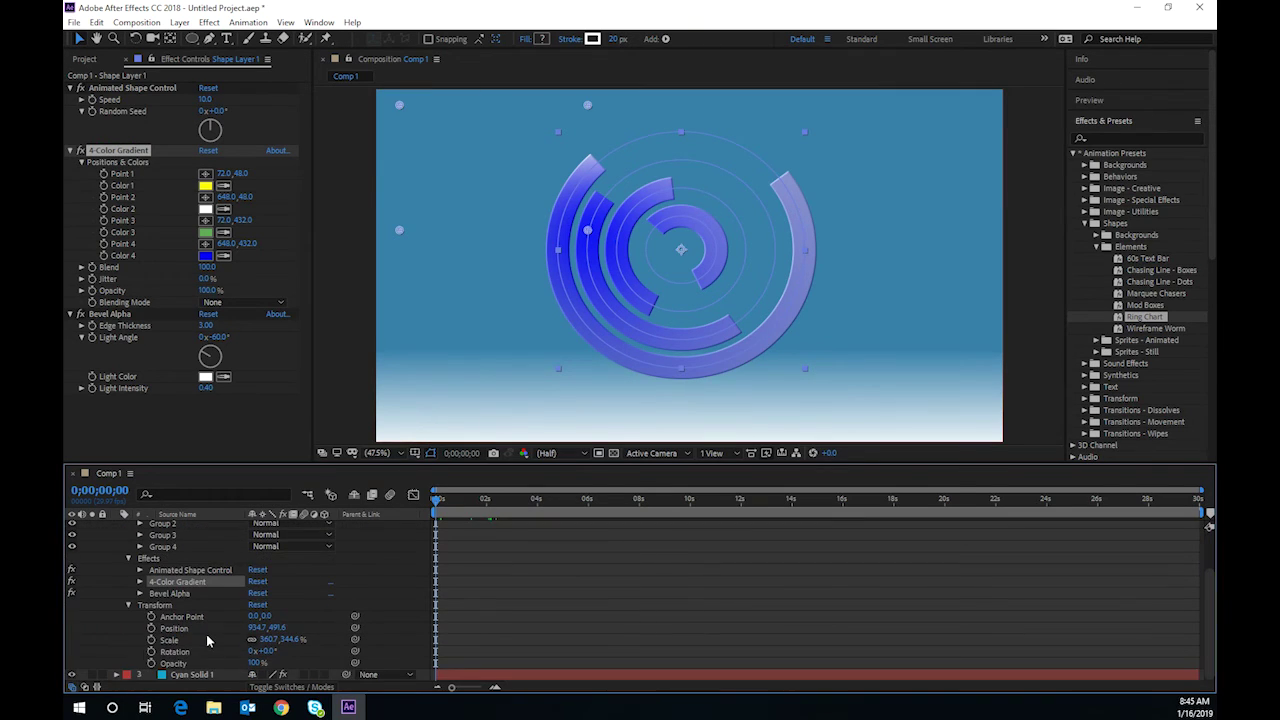
click(257, 663)
text(0)
key(Return)
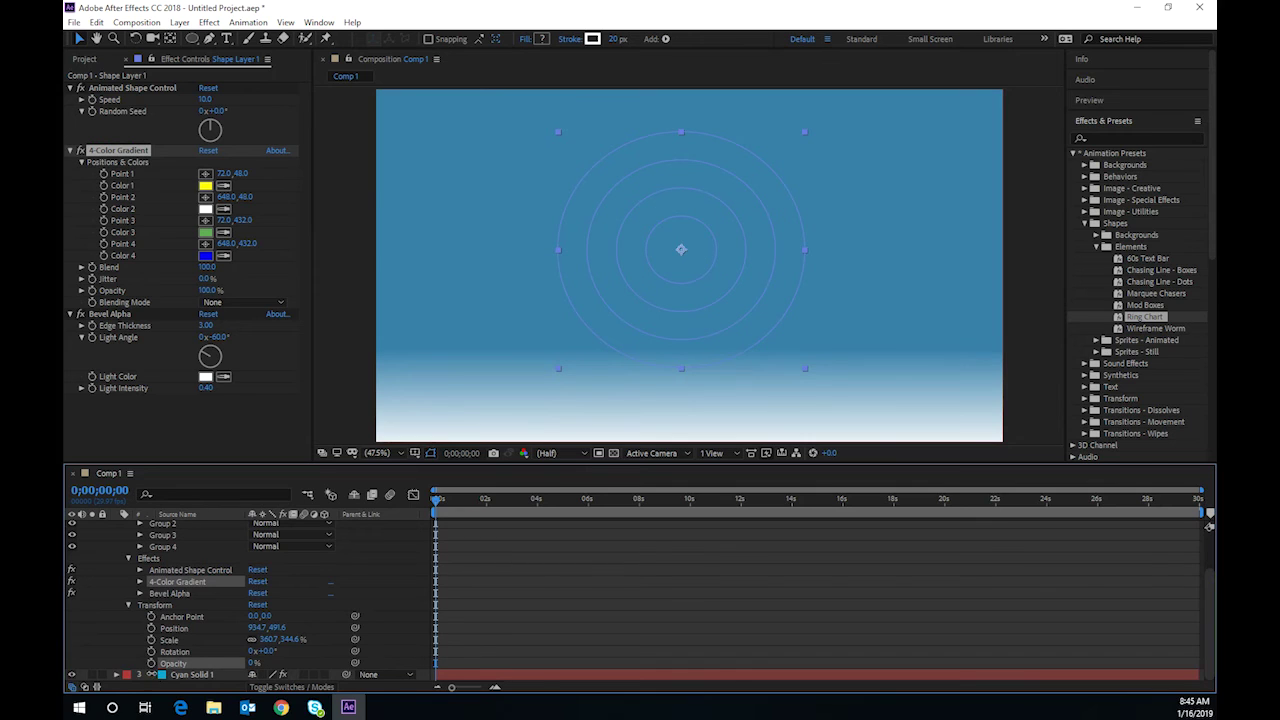
click(151, 664)
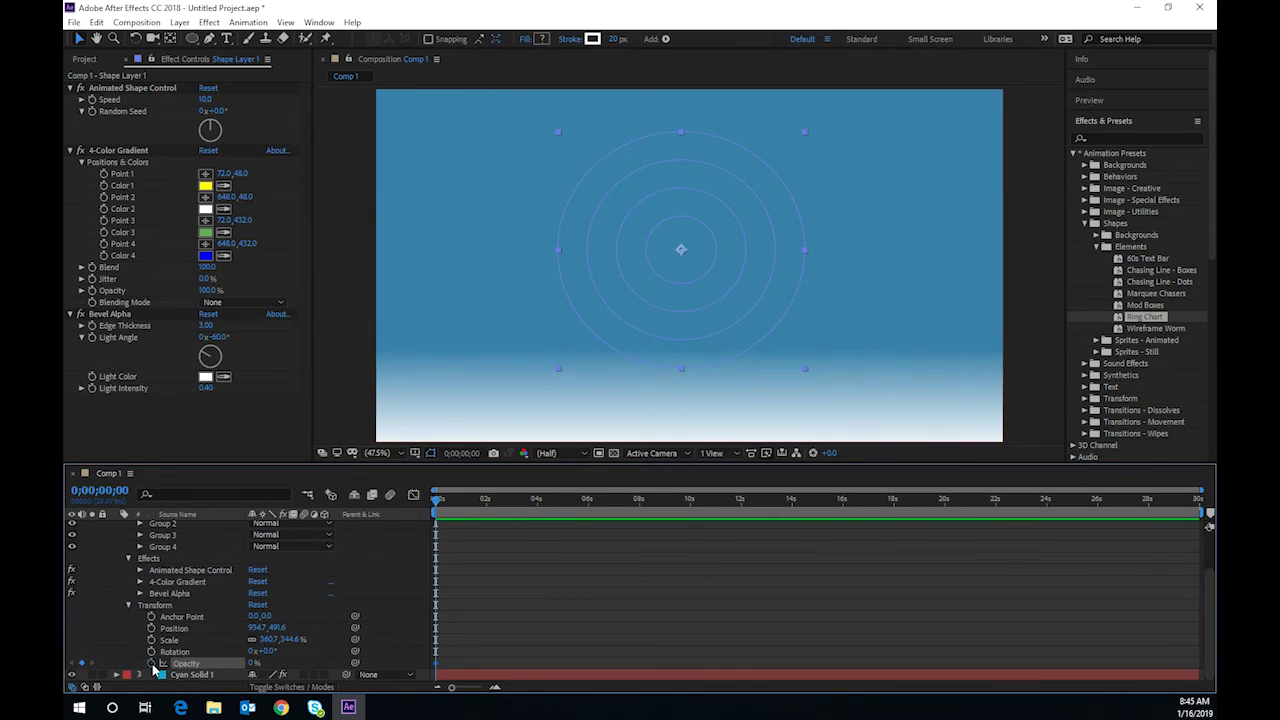
Replace the opacity keyframe with a 0% one at 0;00;02;01 and add a 100% opacity keyframe at 0;00;03;05
drag(440, 505, 487, 527)
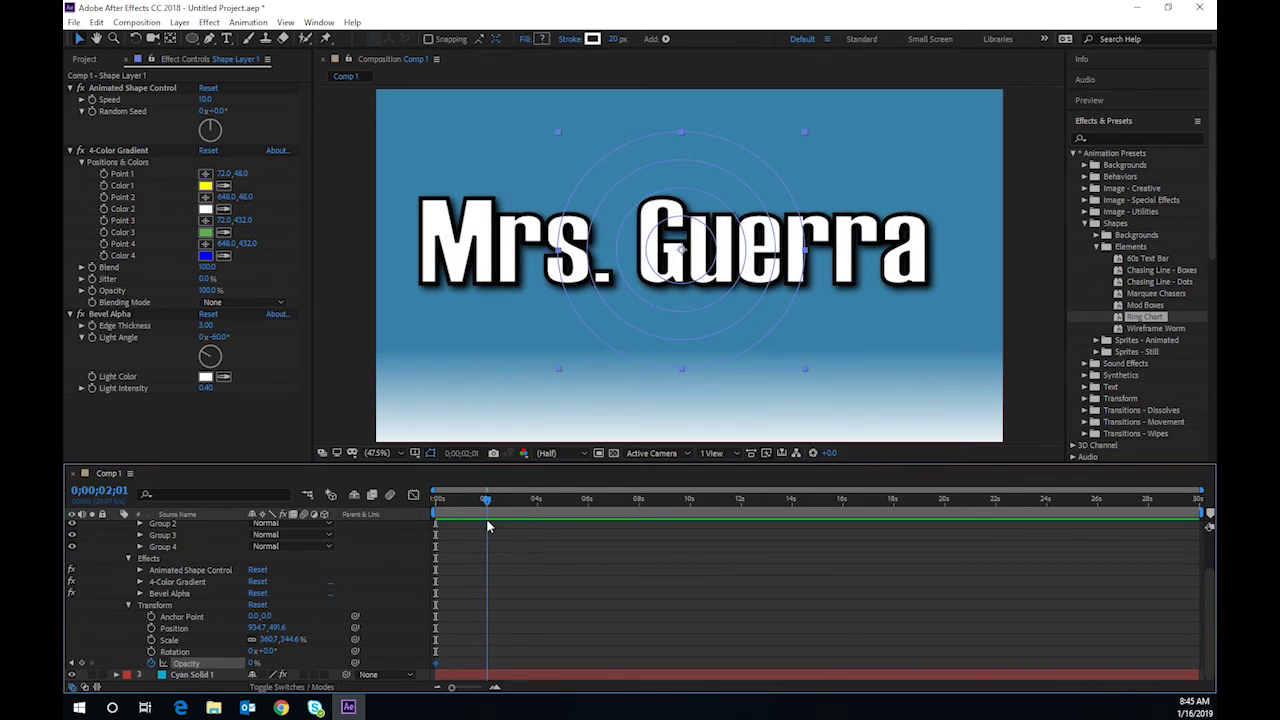
click(151, 663)
click(151, 663)
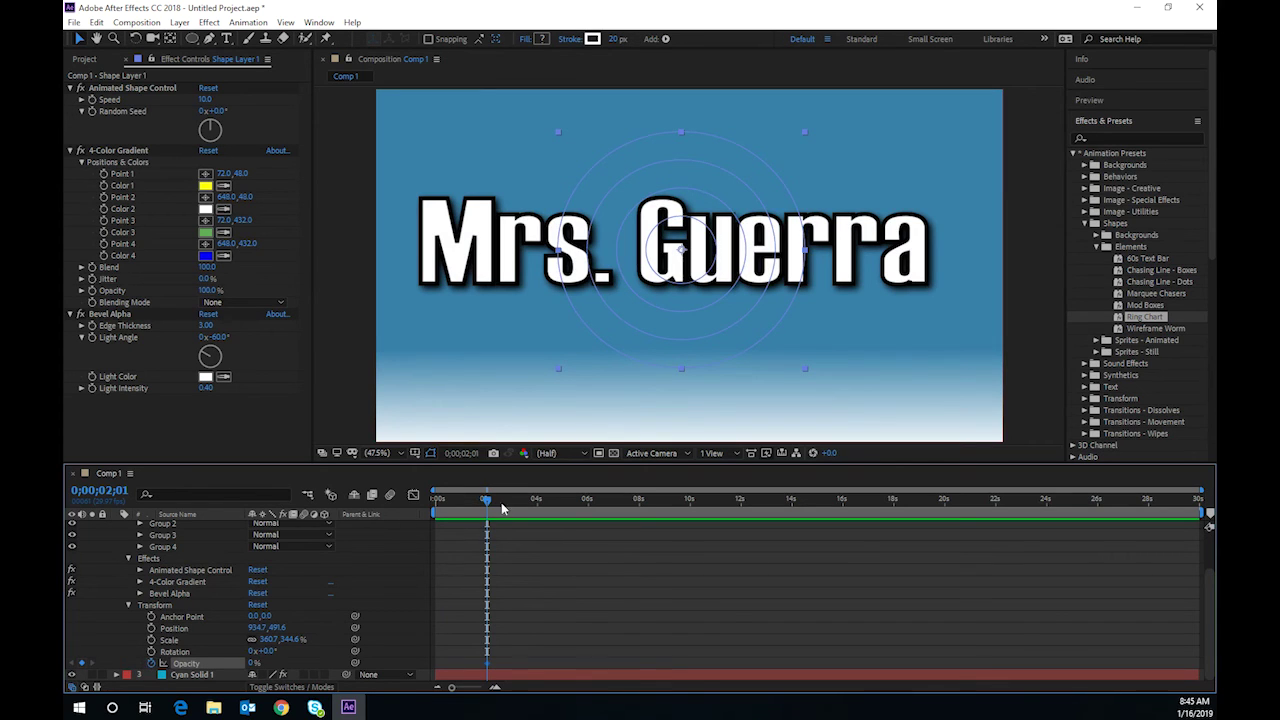
drag(488, 505, 515, 502)
drag(252, 665, 413, 682)
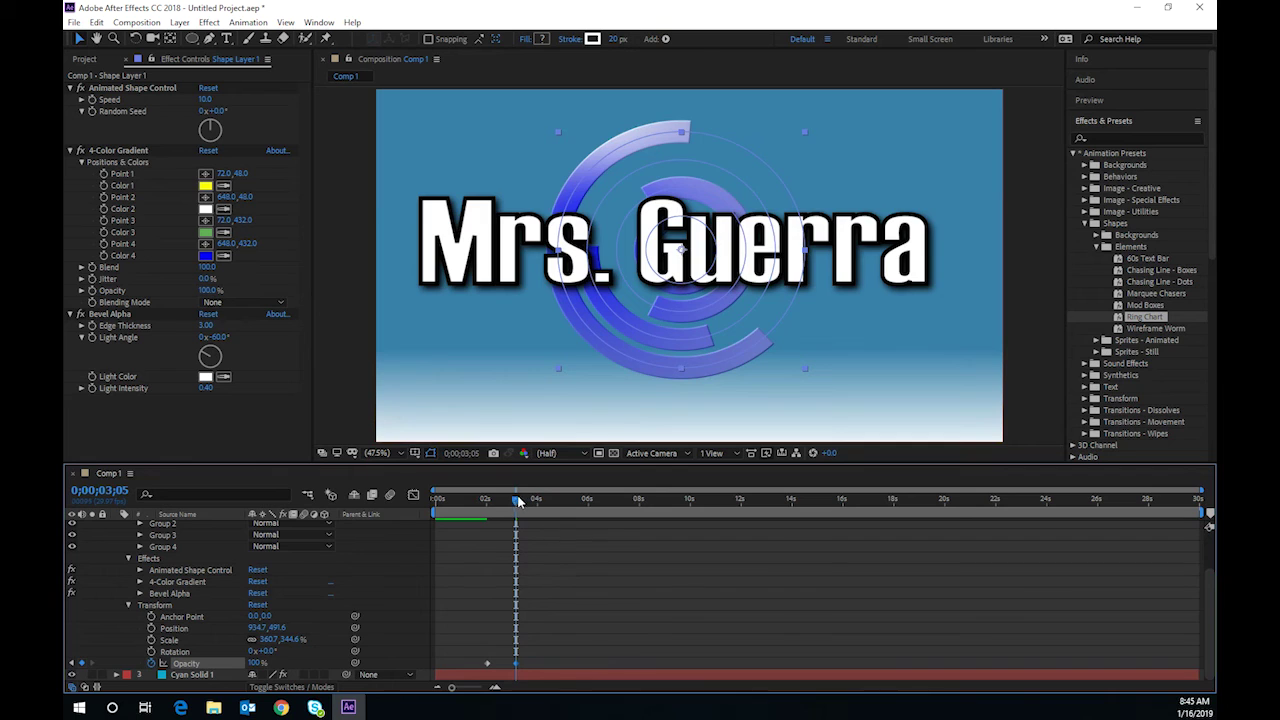
Play the composition from the start to preview the rings fading in behind the name text
drag(518, 502, 363, 514)
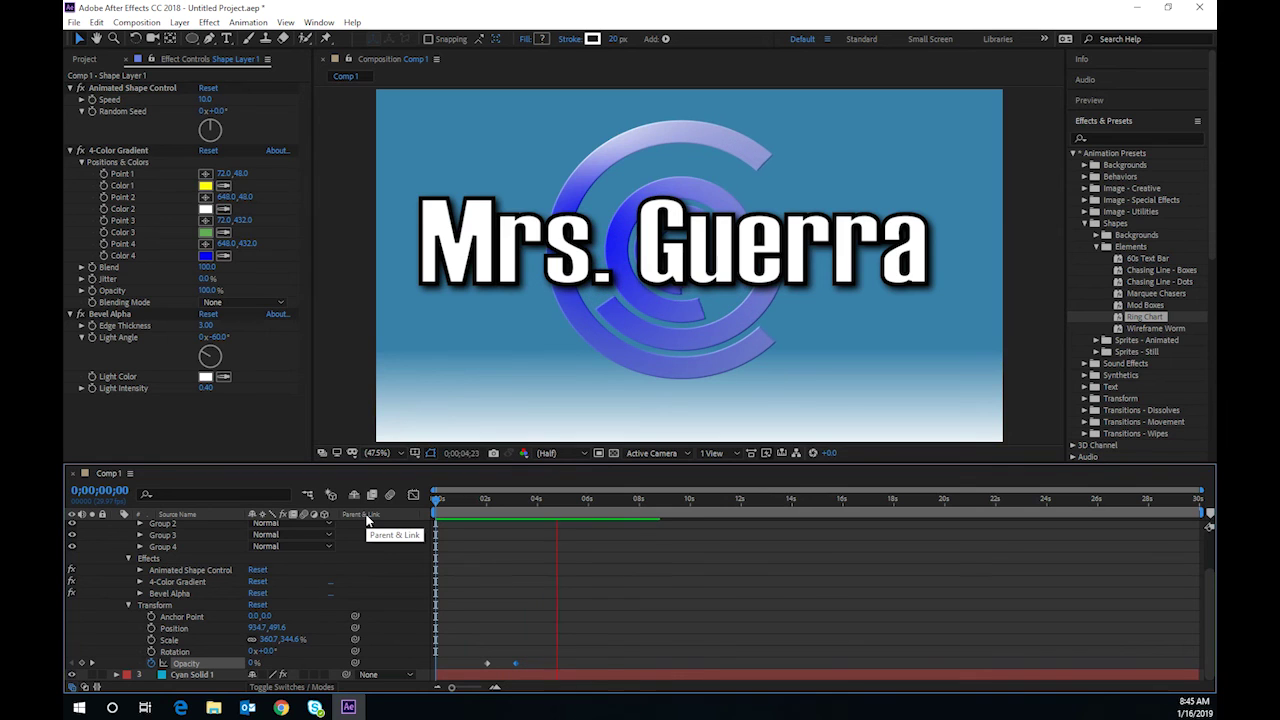
key(space)
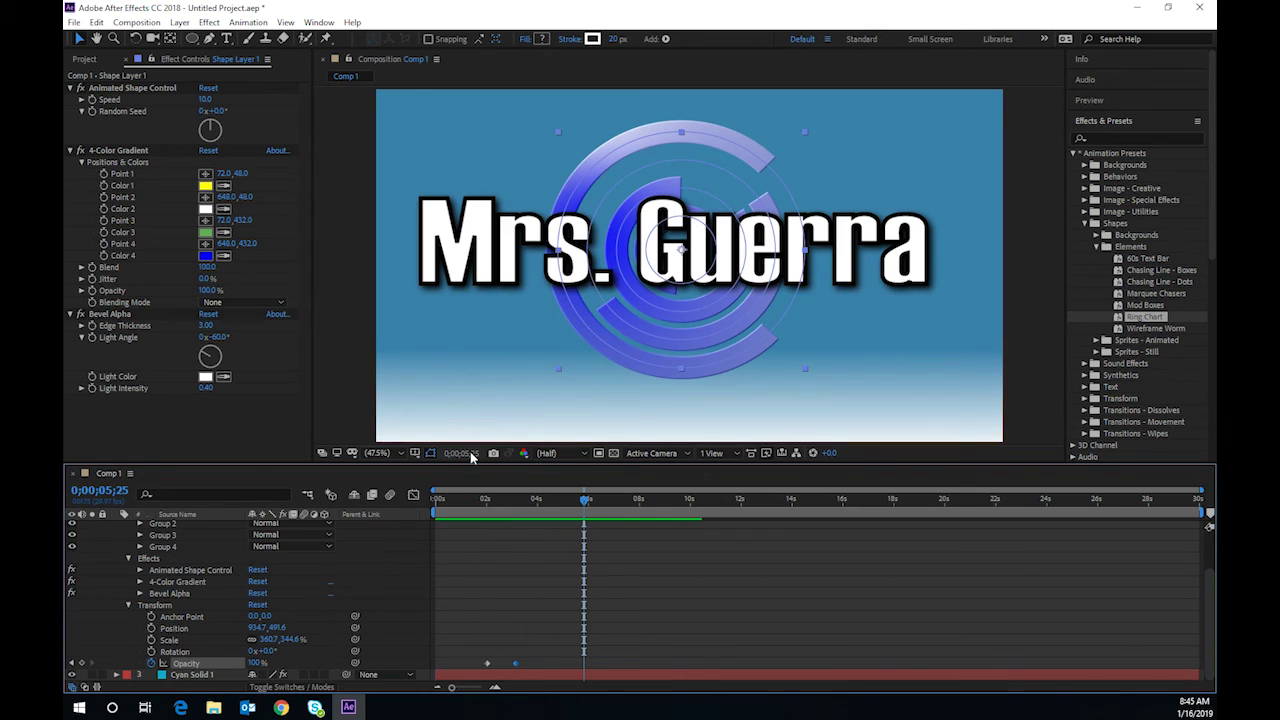
mouse_move(281, 707)
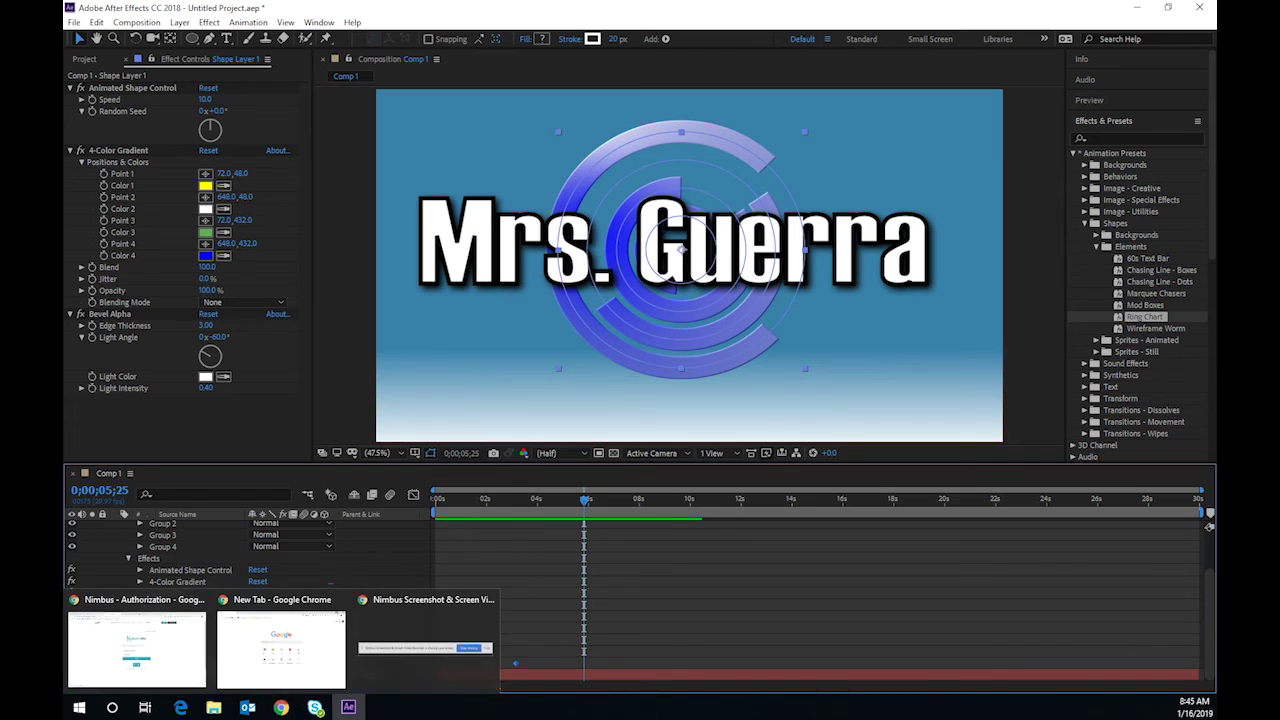